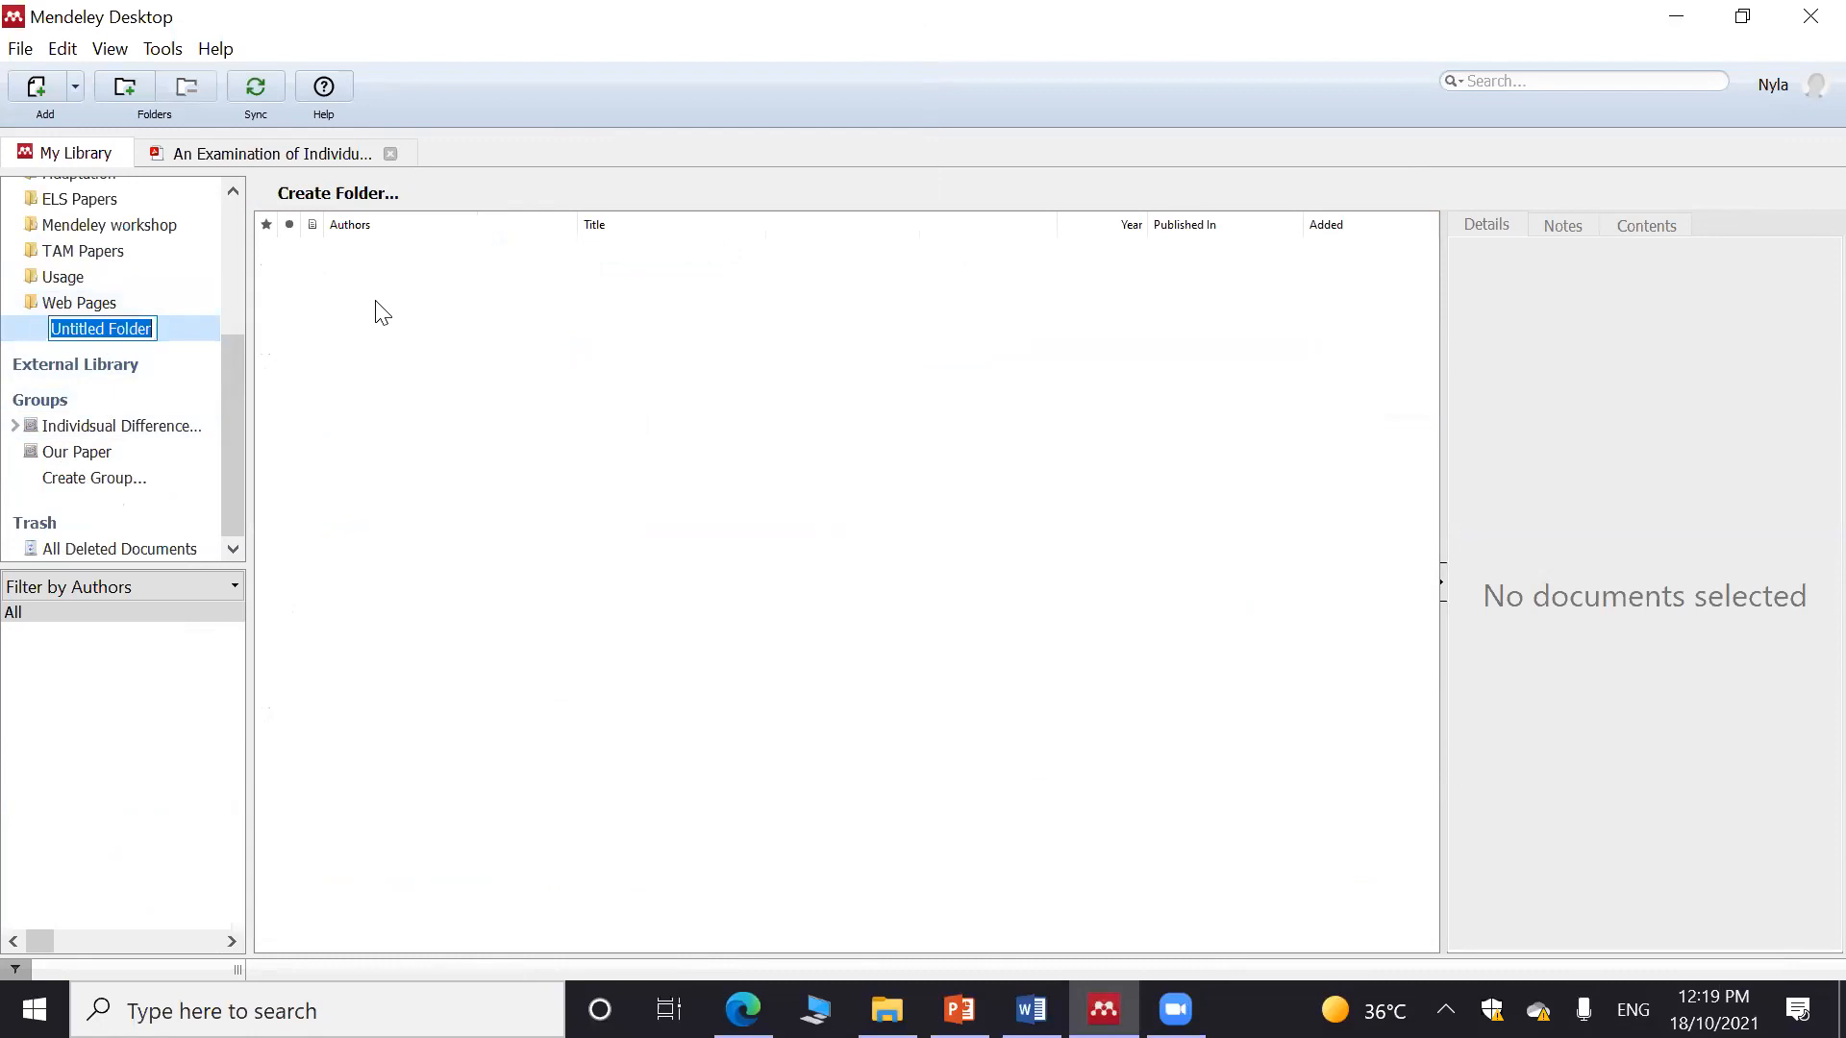
Name the new folder webinar and synchronize the Mendeley Desktop library with Mendeley Web
type("webinar")
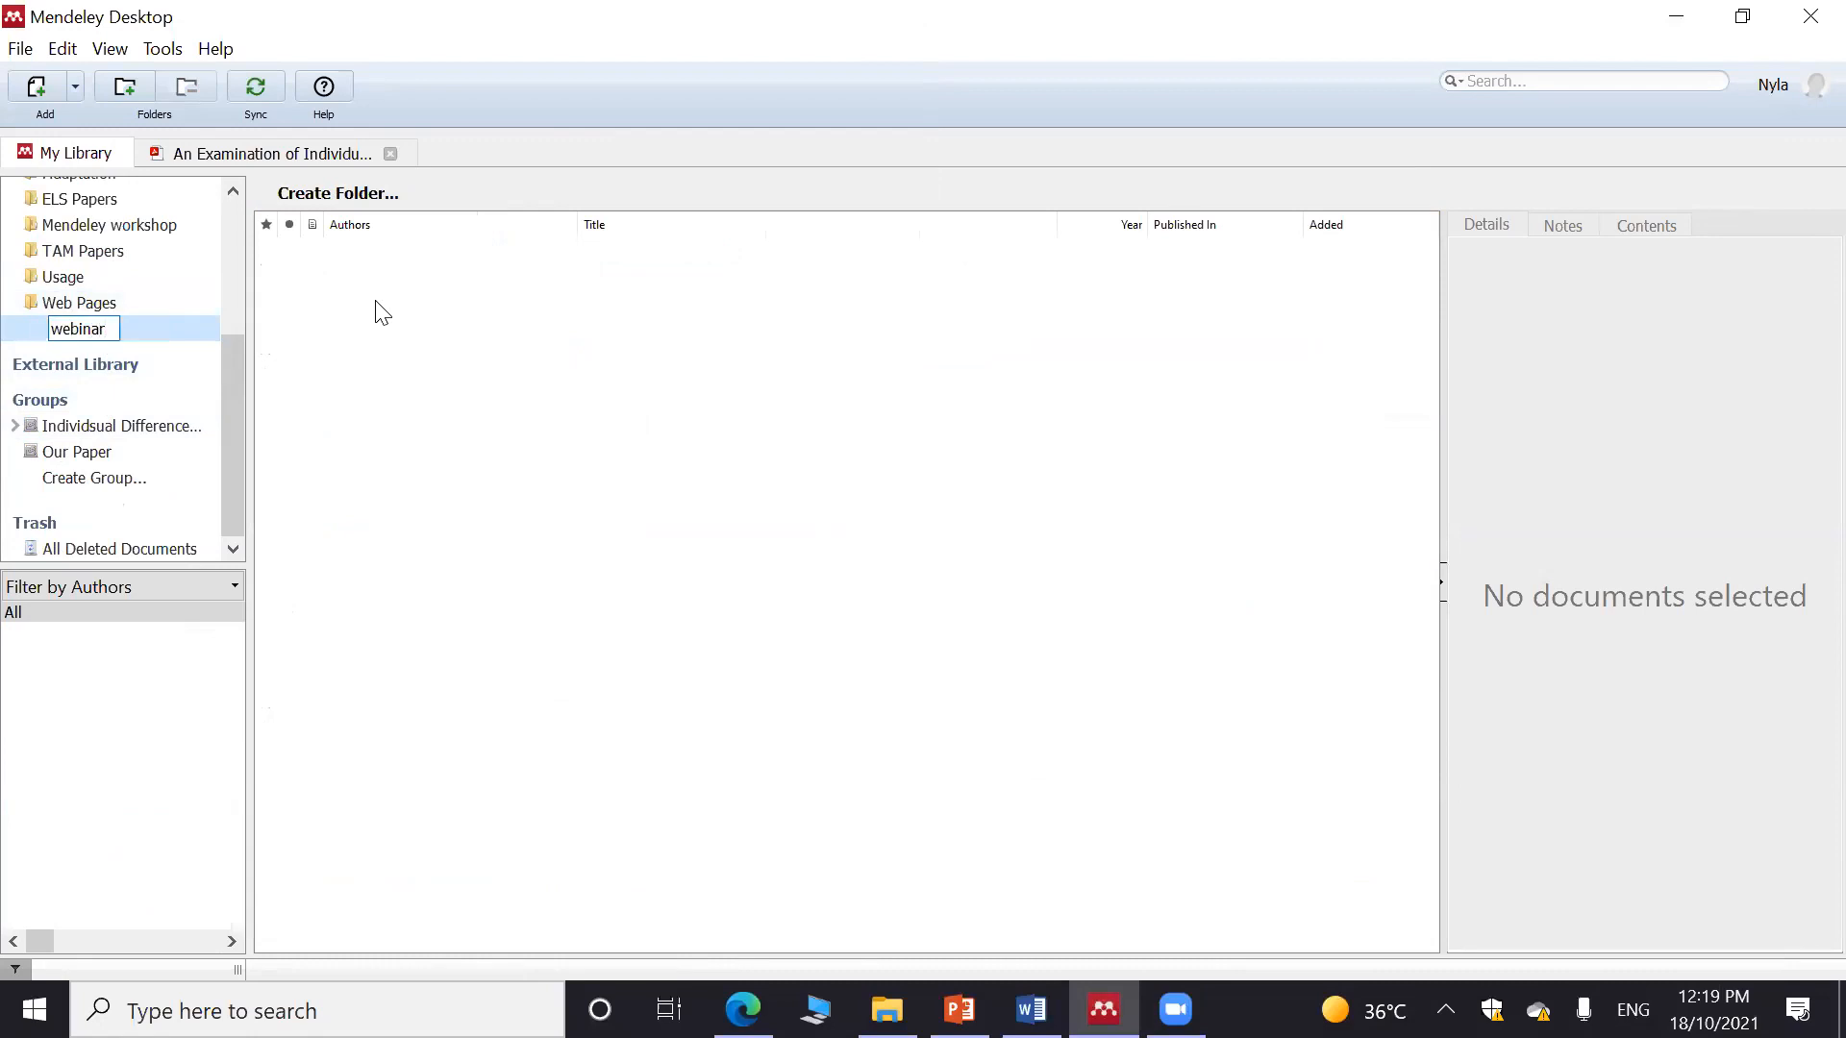
key("Return")
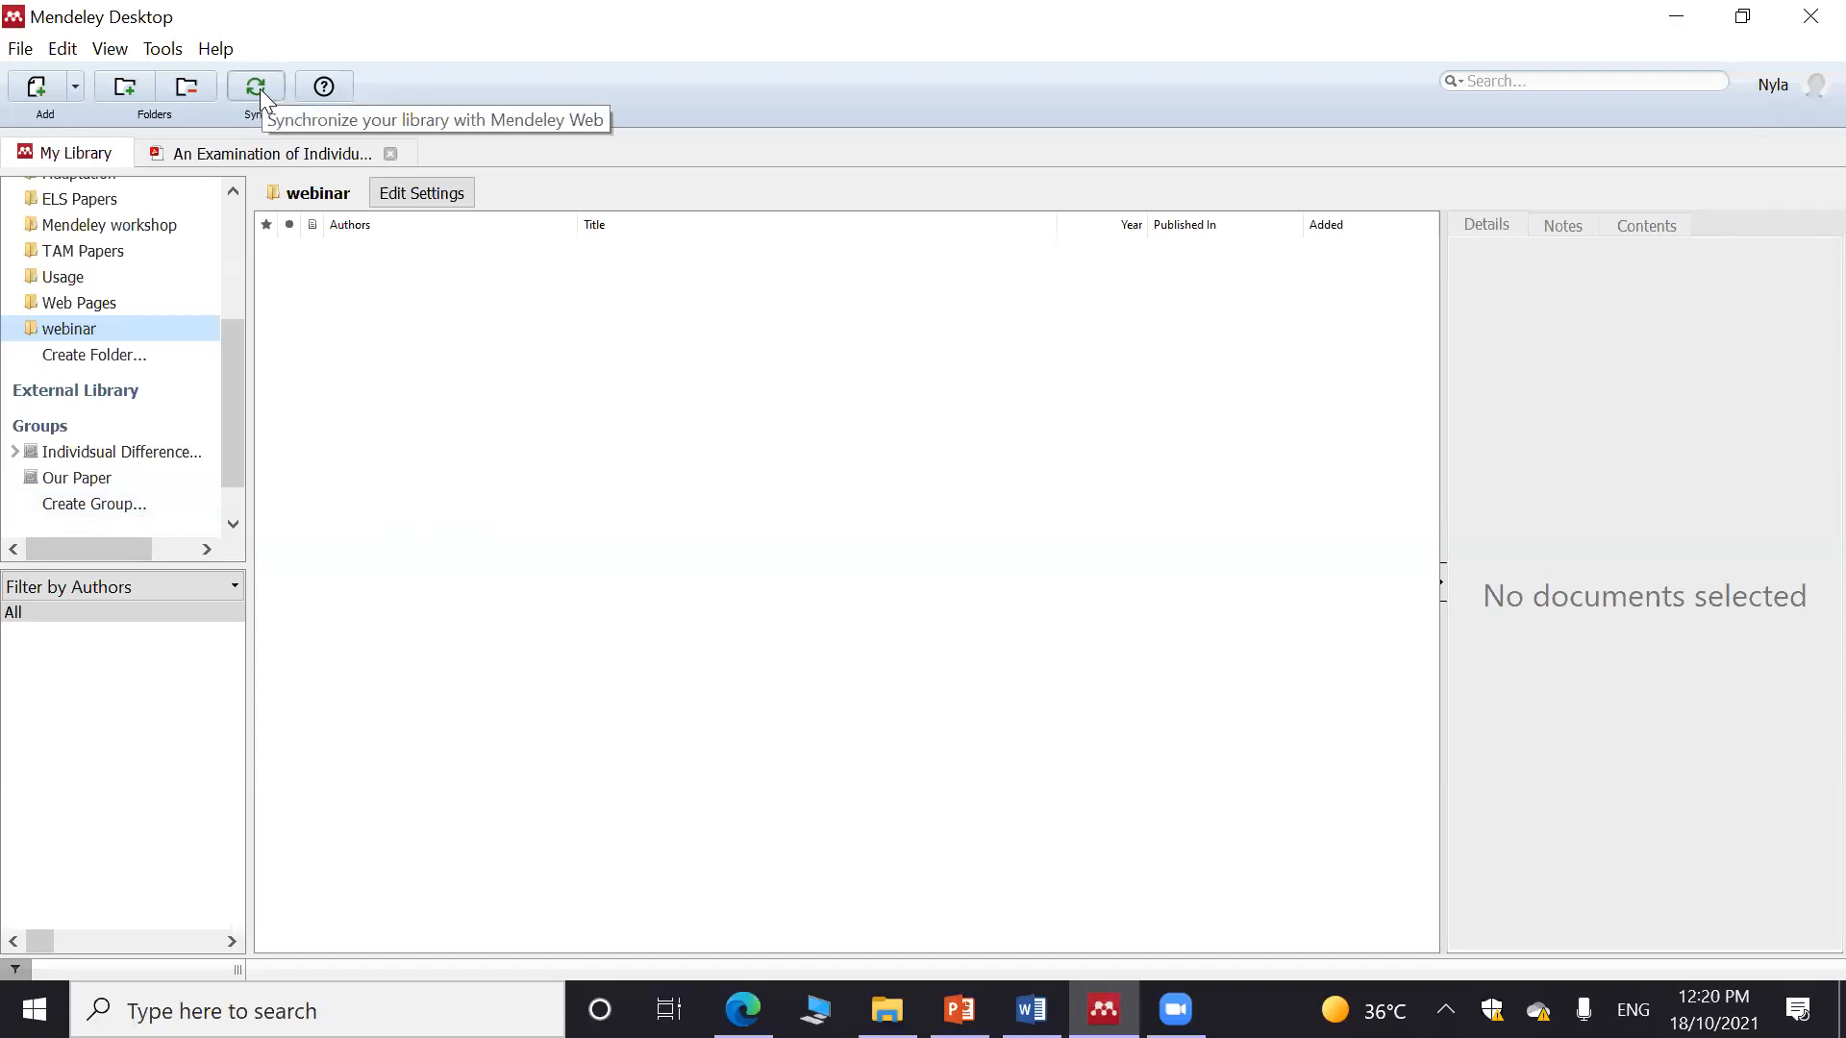
left_click(743, 1010)
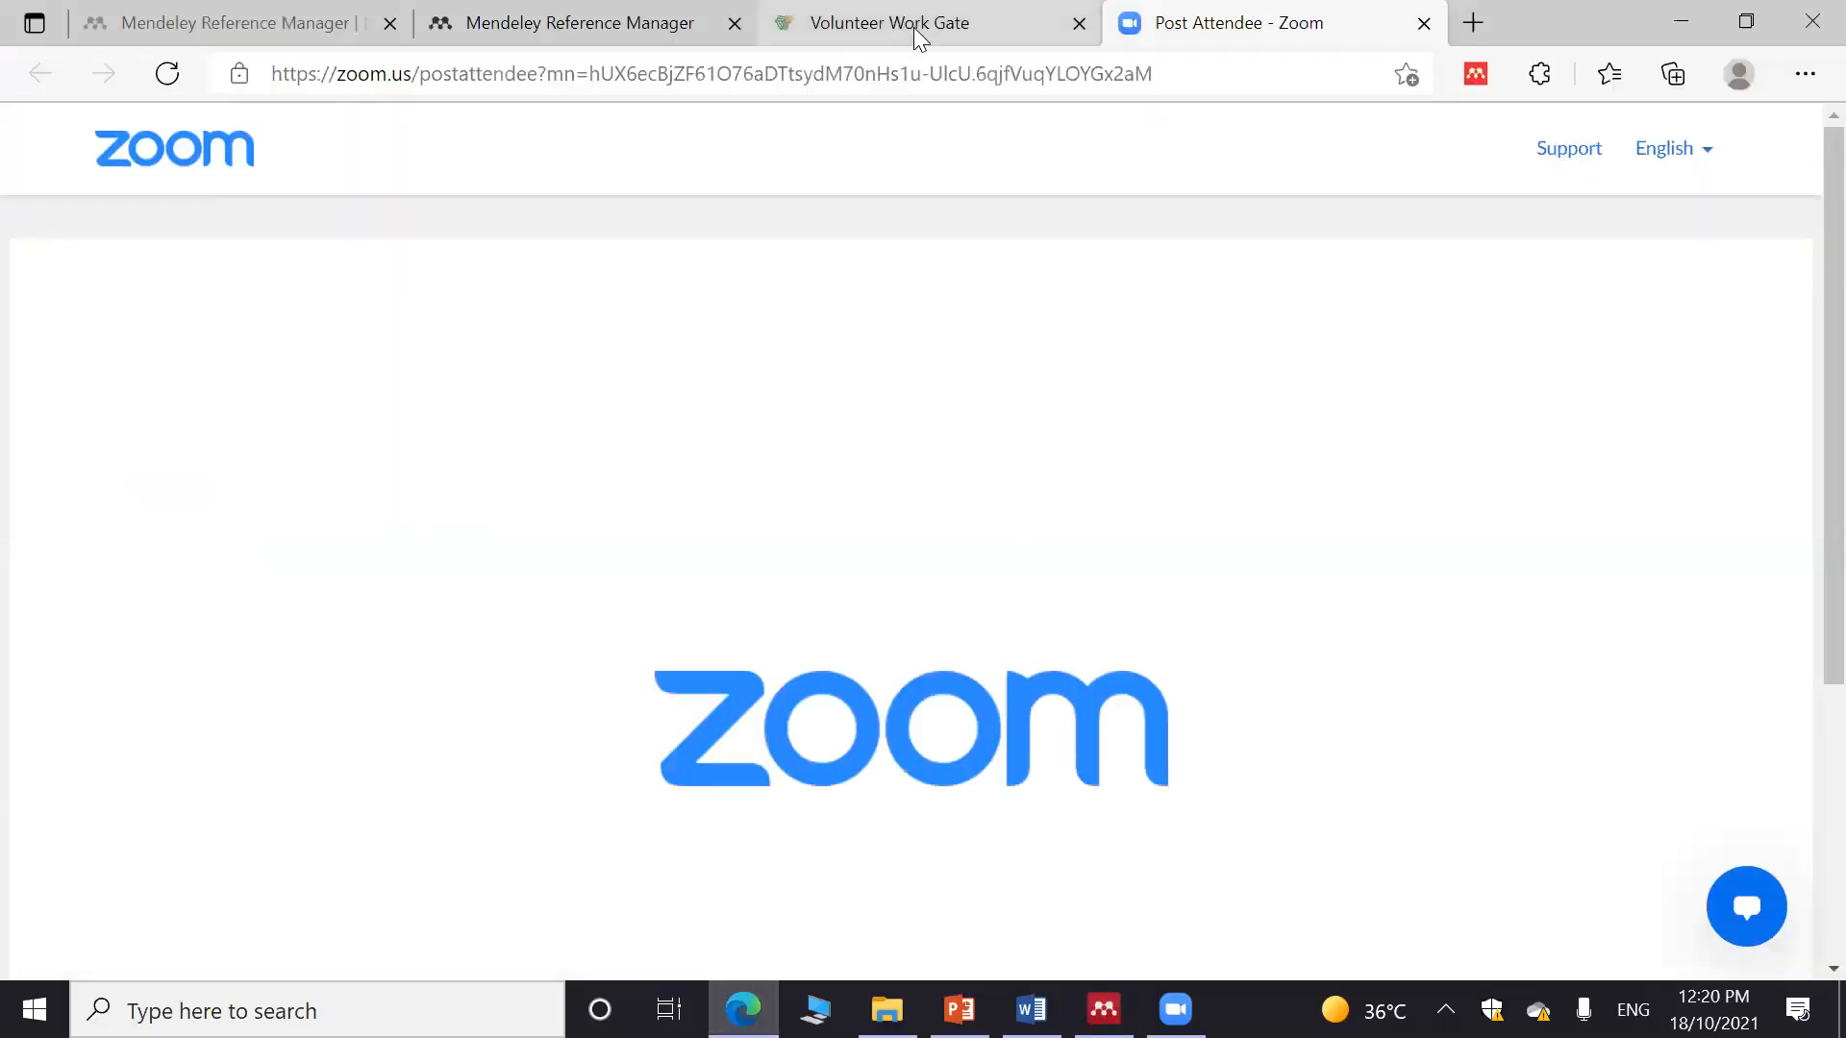
left_click(910, 26)
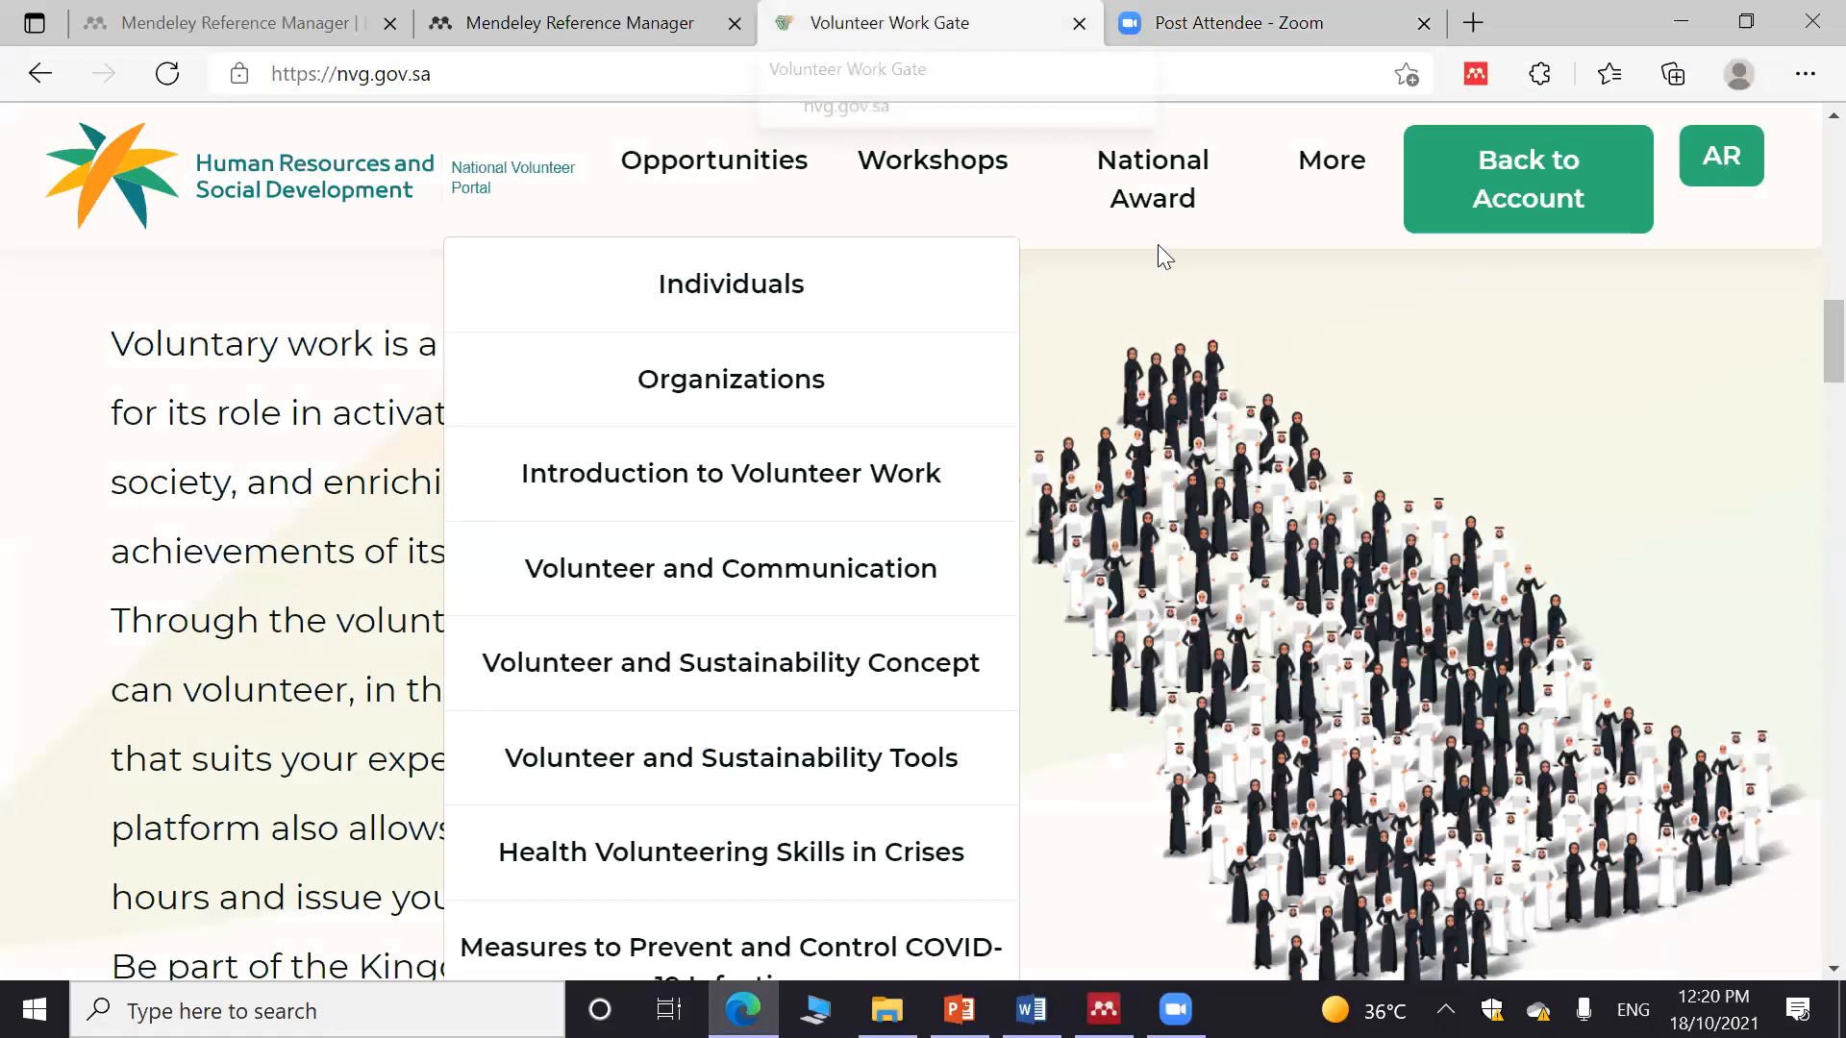
left_click(581, 23)
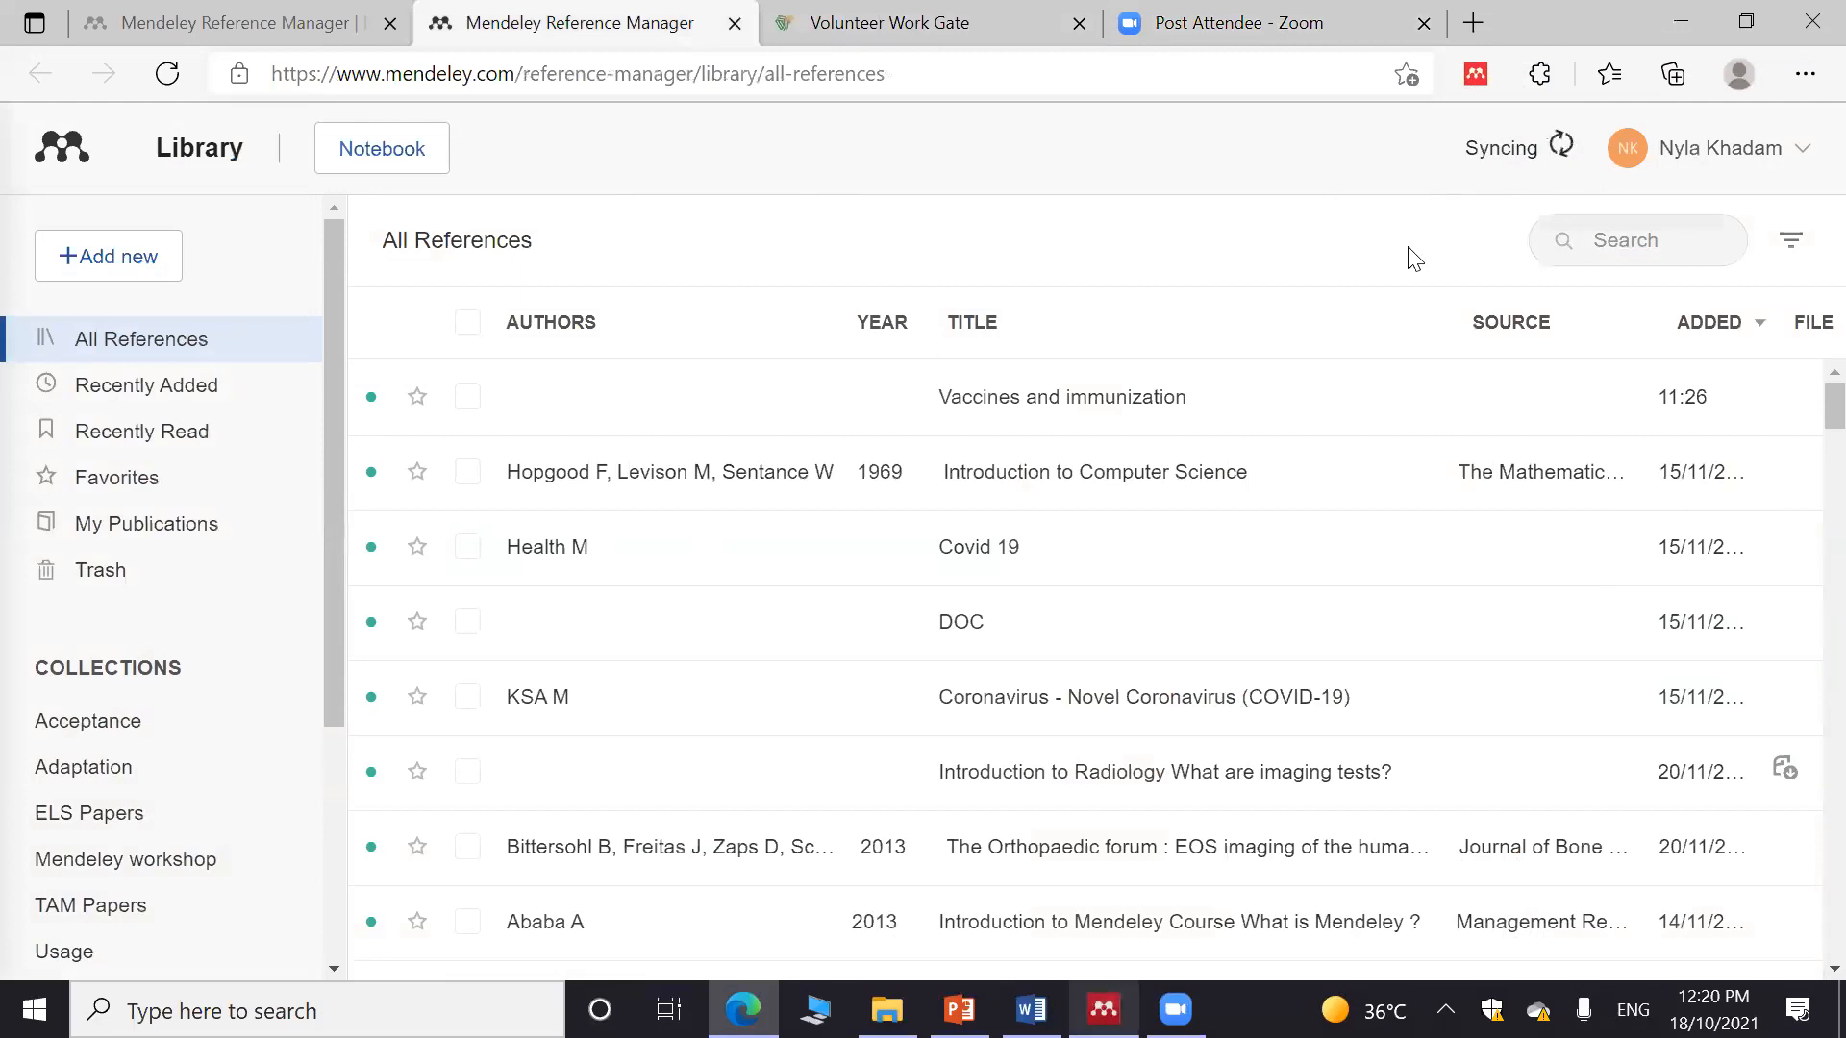
left_click(1103, 1010)
left_click(255, 86)
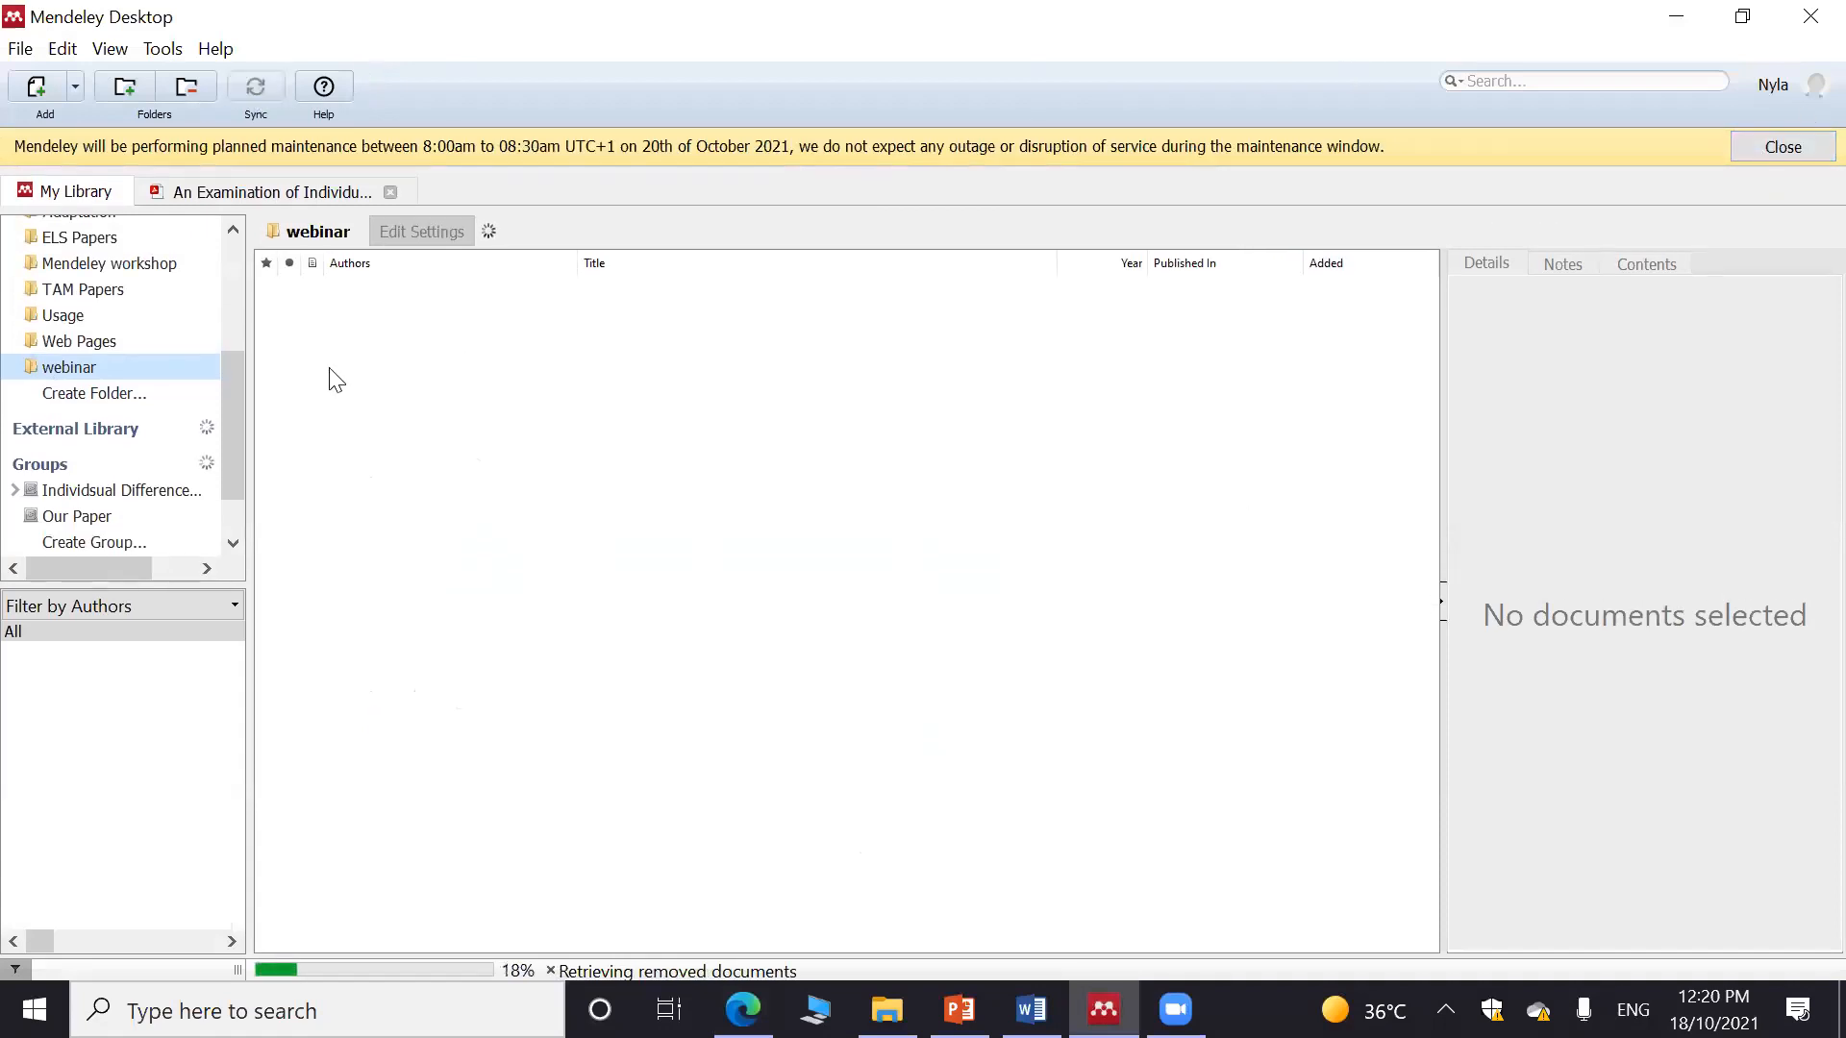
Switch to the Word document and place the insertion point on a new line below the cited immunization paragraph
left_click(1031, 1010)
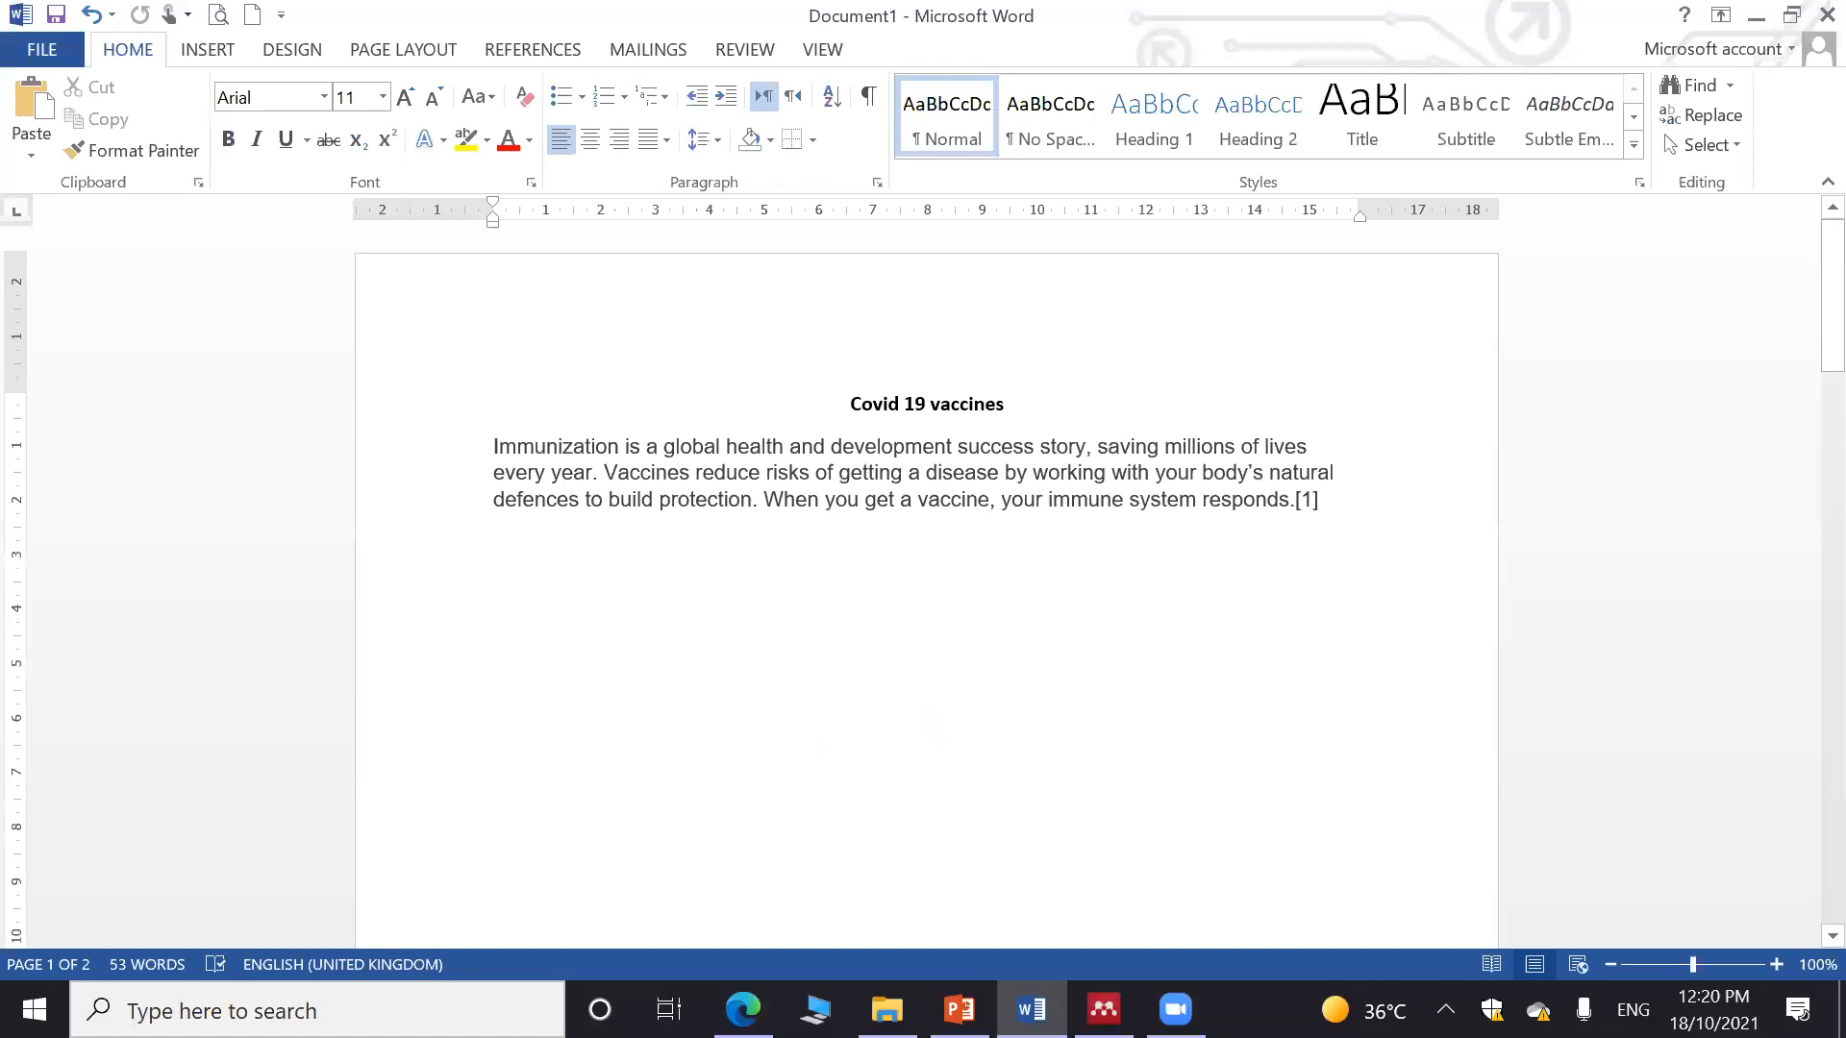
key("Return")
key("Return")
triple_click(1264, 487)
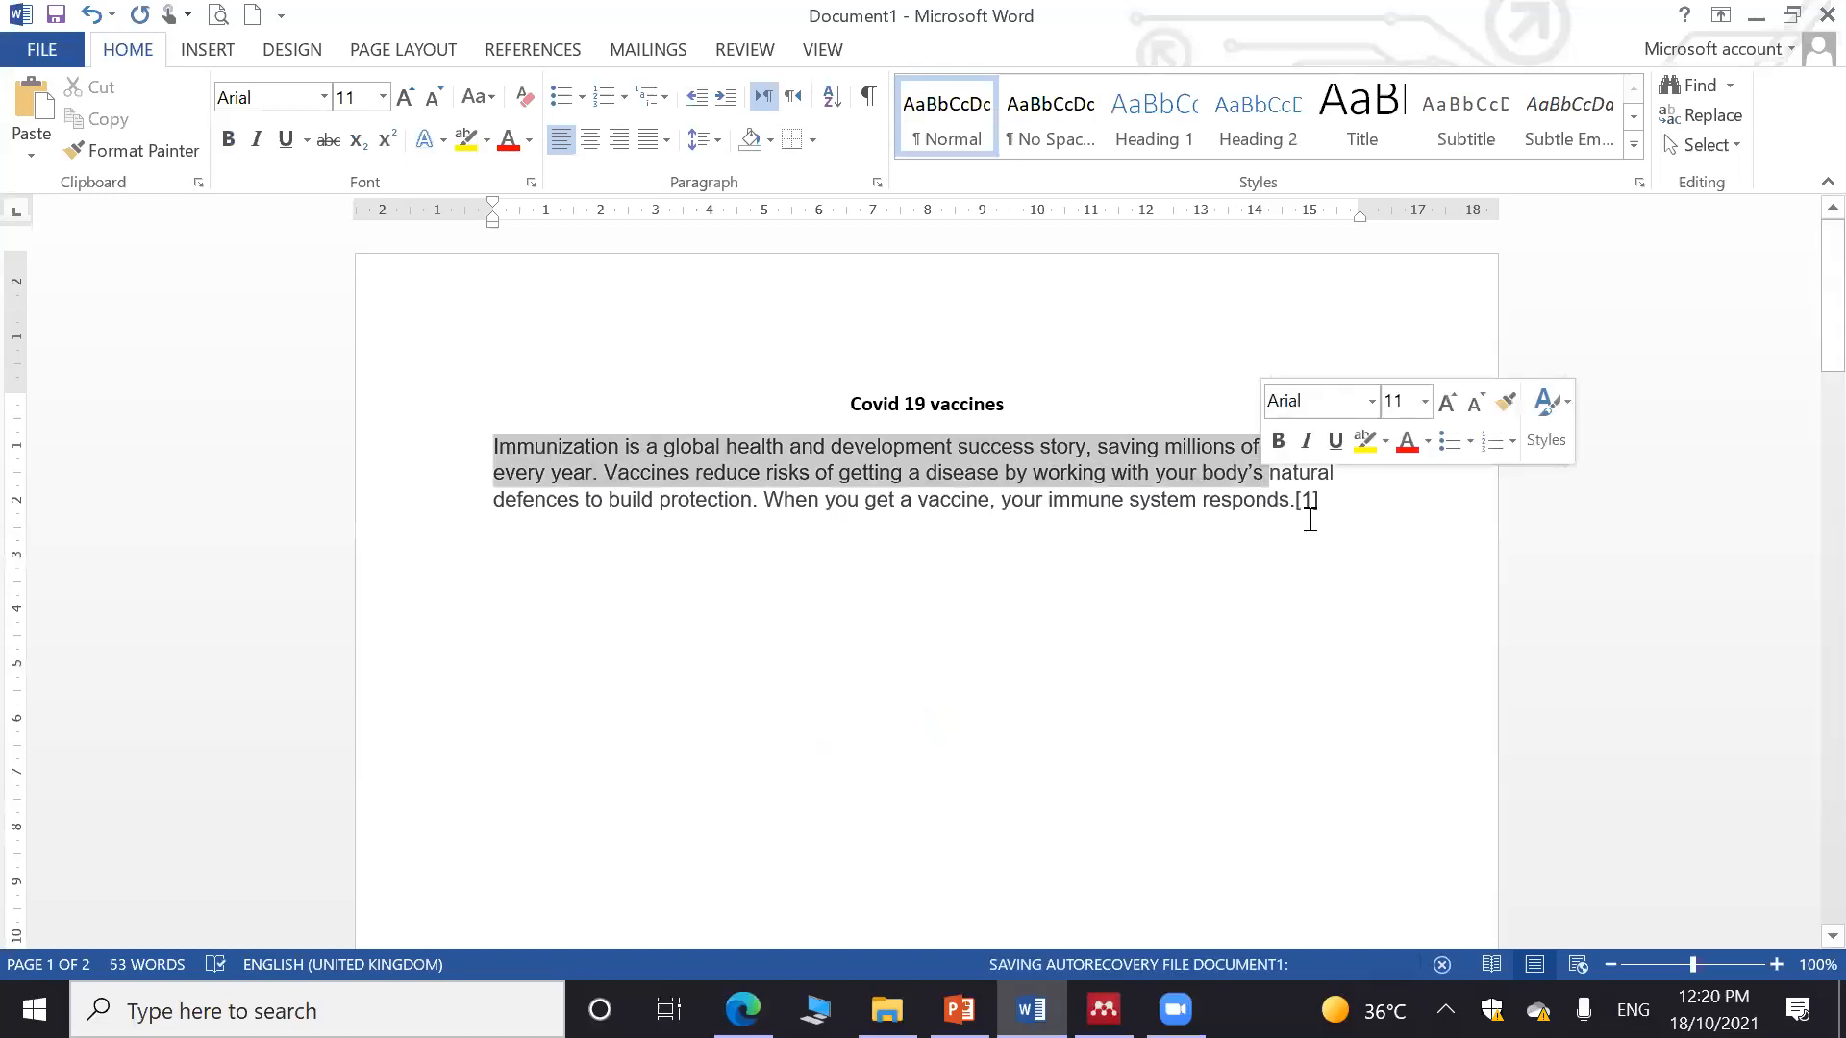
left_click(1351, 508)
key("Down")
key("Down")
Switch to the Edge browser and search Google for covid-19 vaccine
left_click(743, 1009)
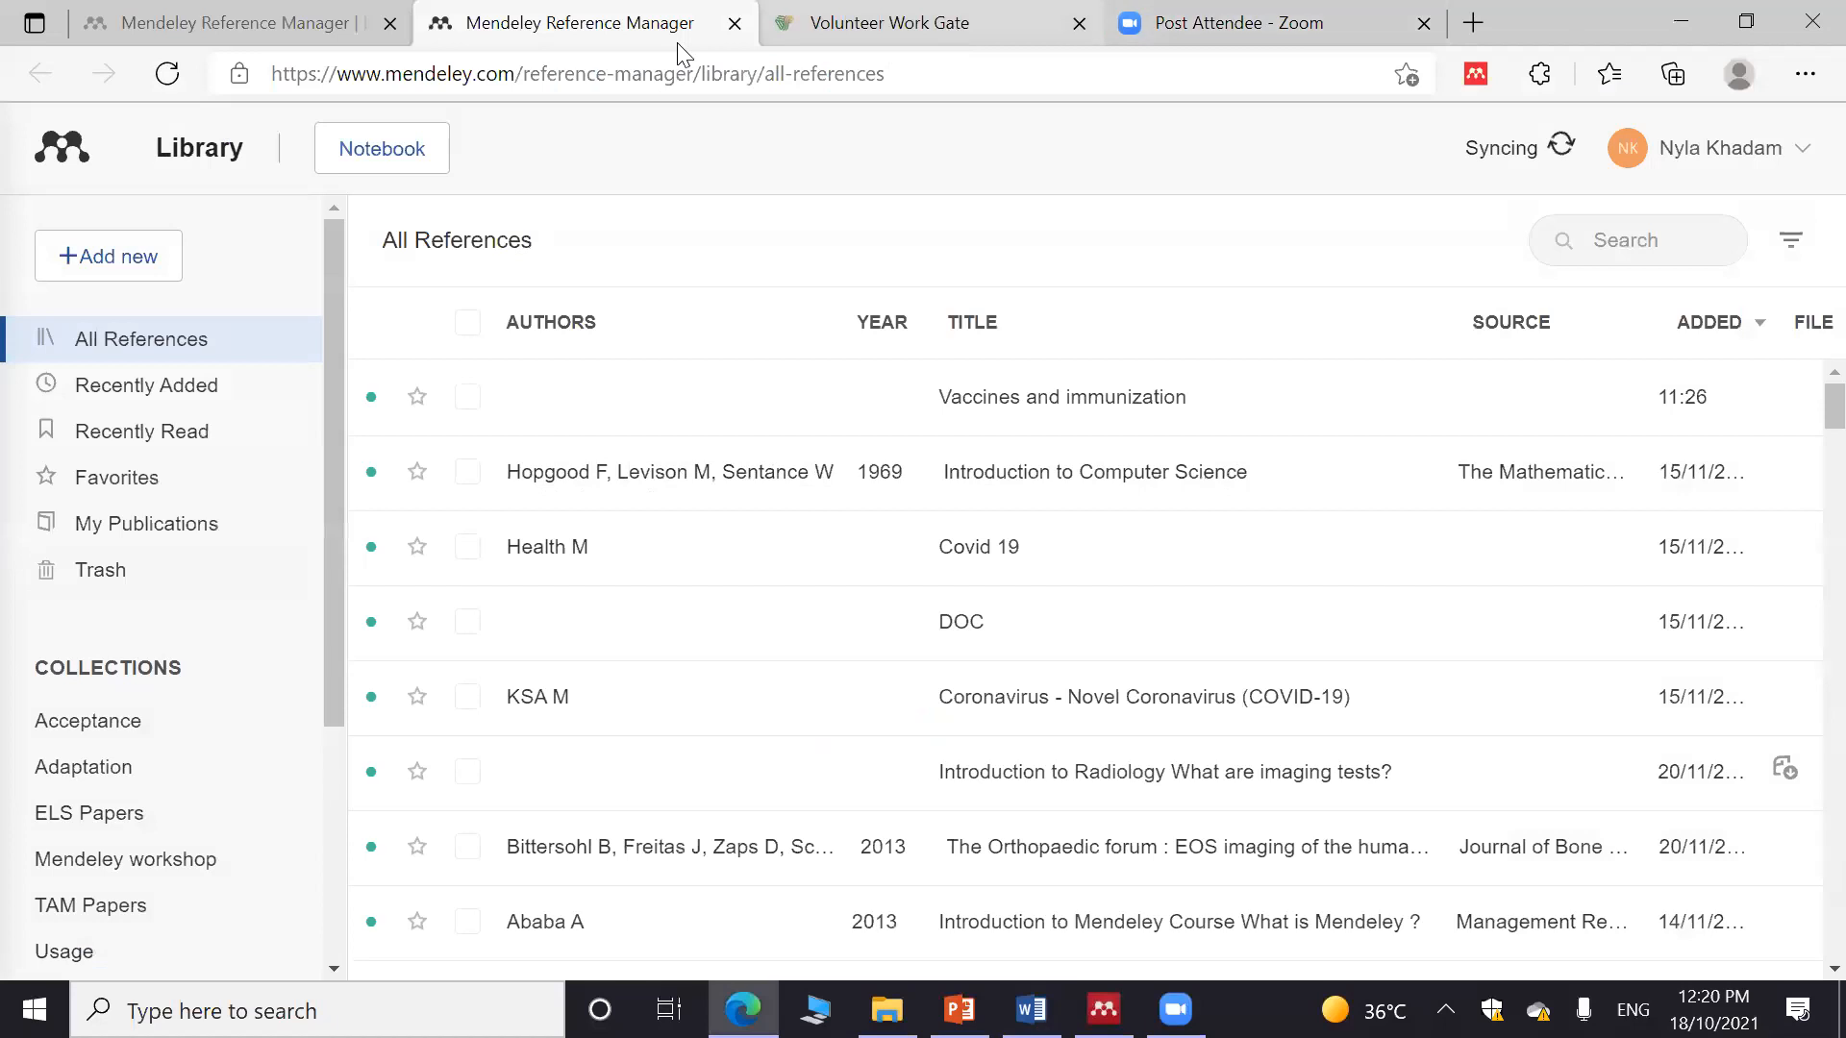
key("ctrl+Tab")
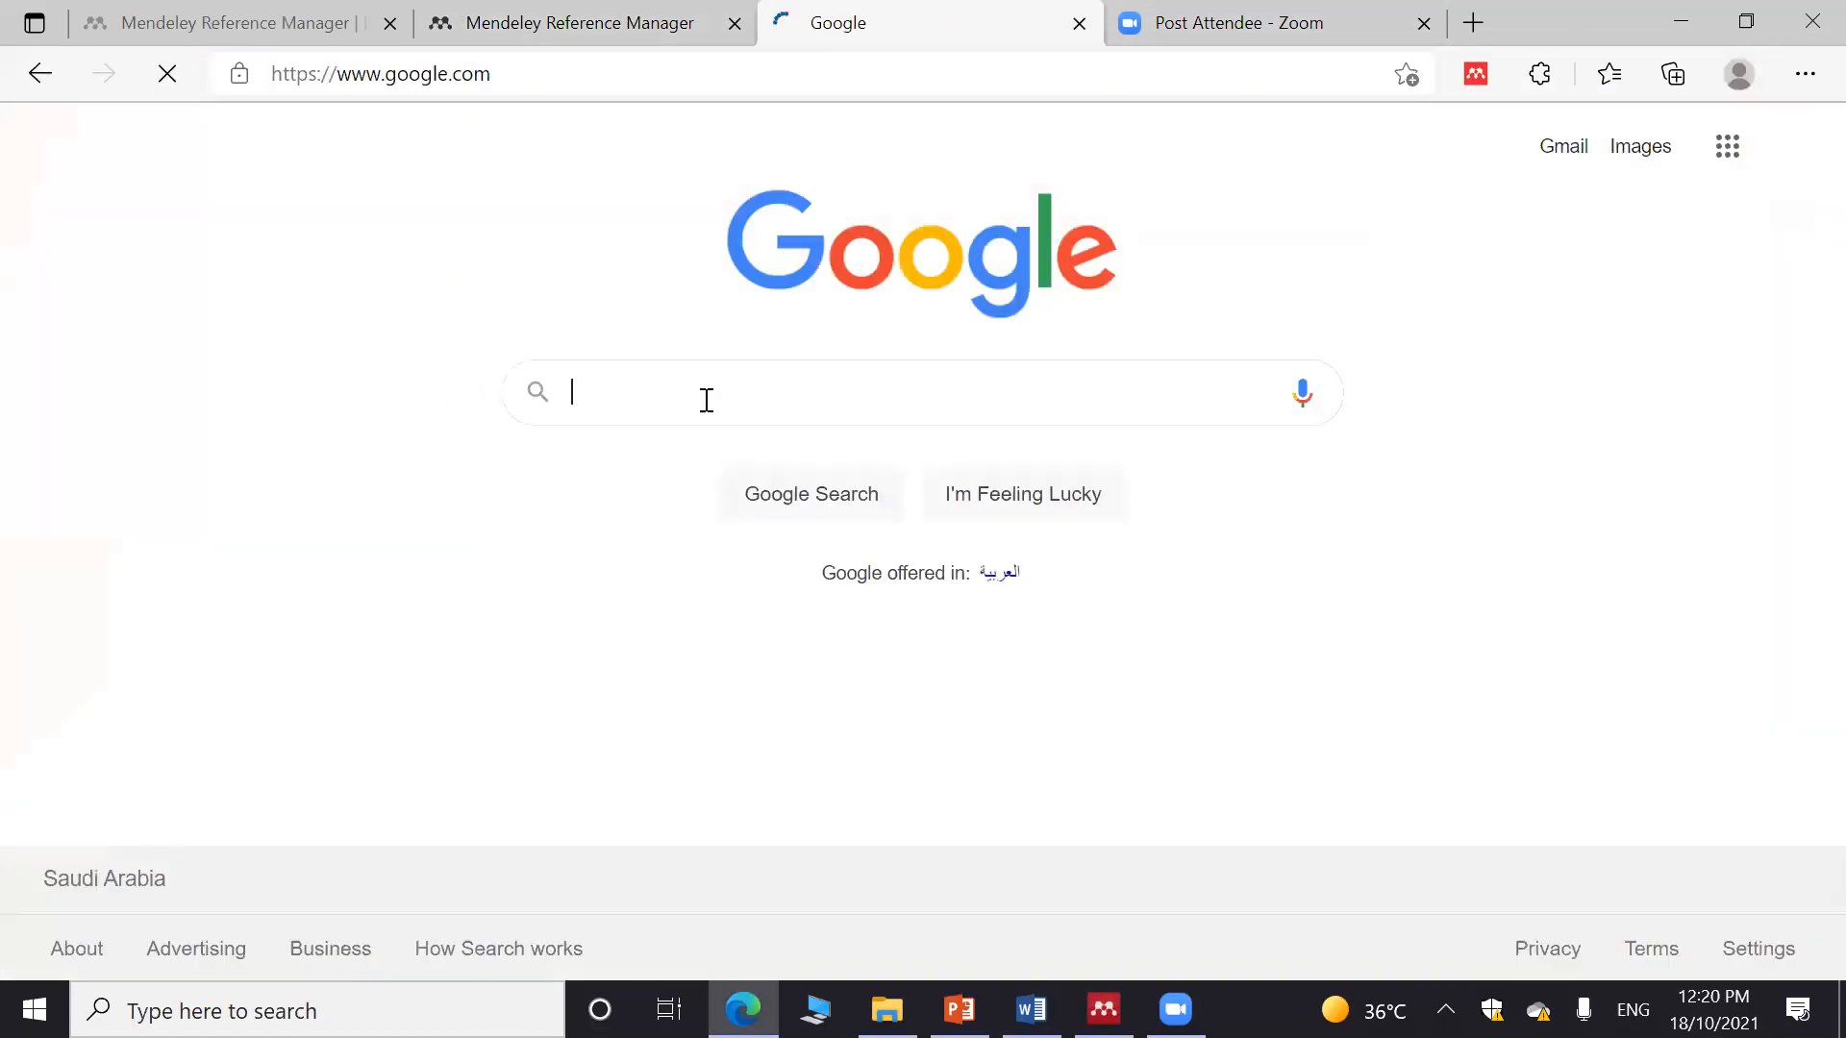
type("cov")
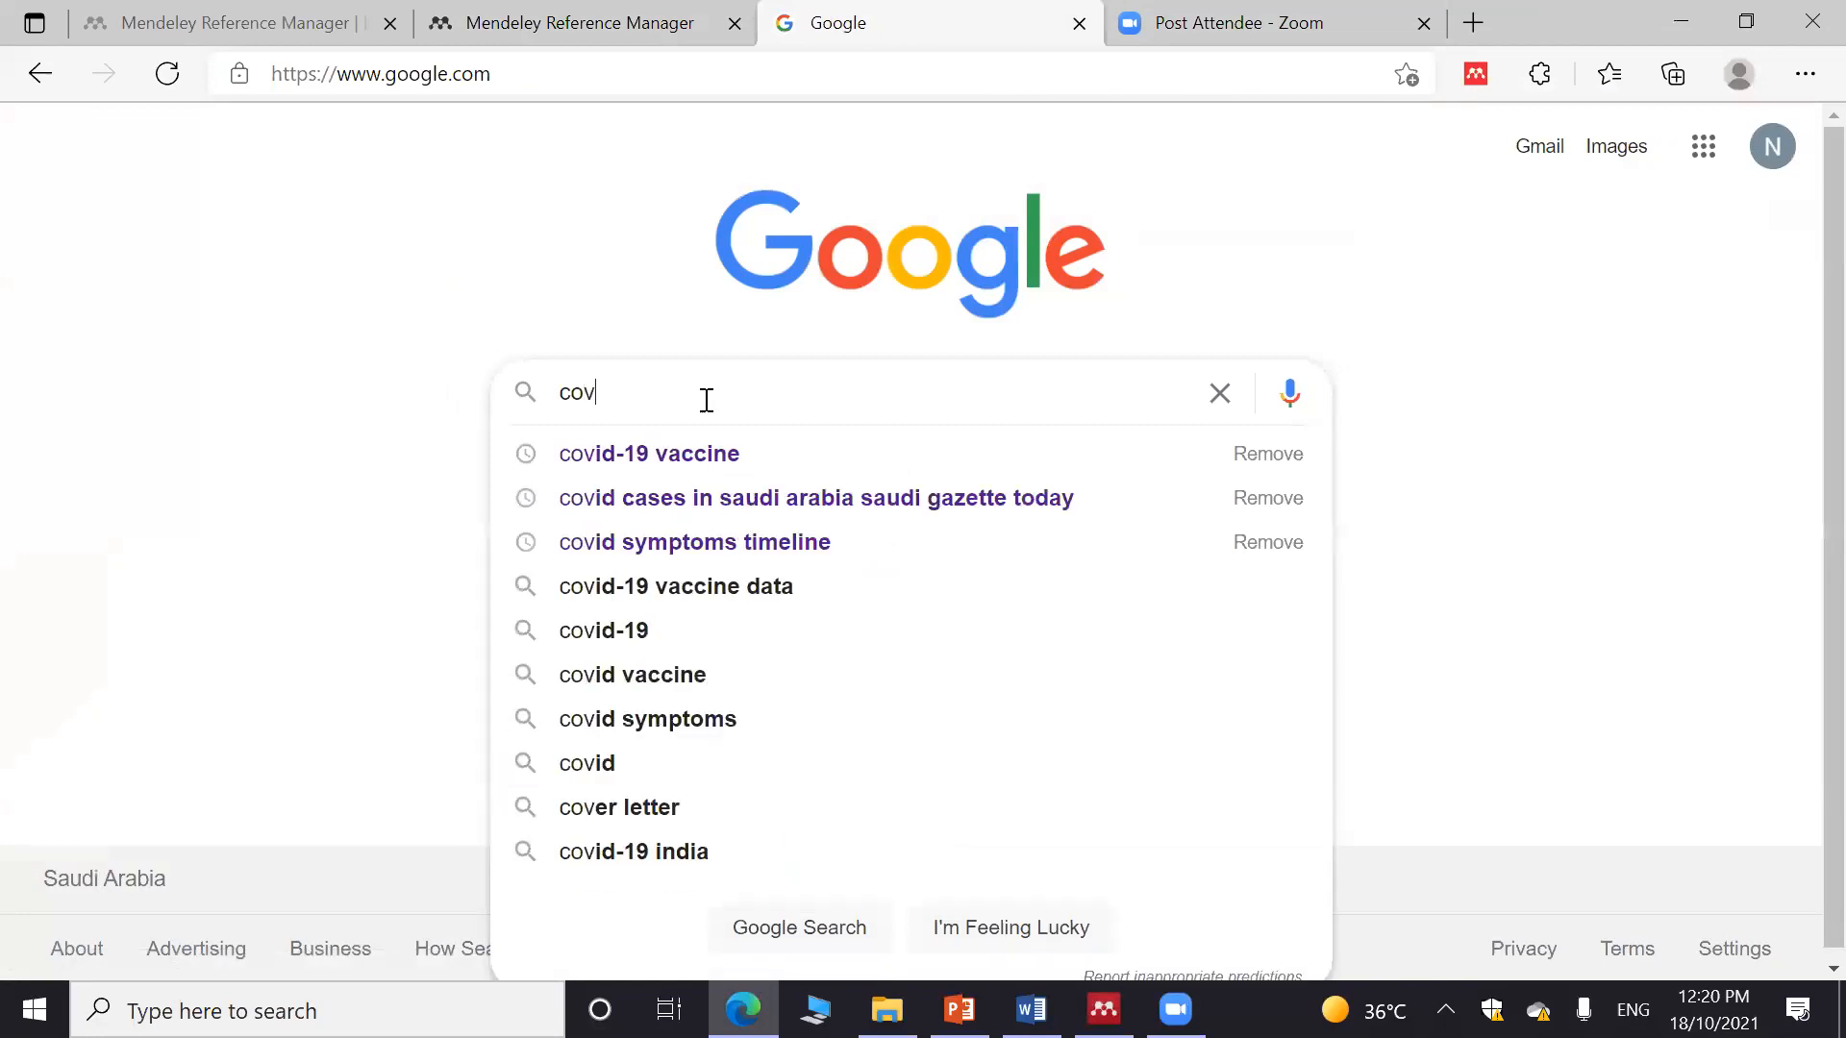
key("Down")
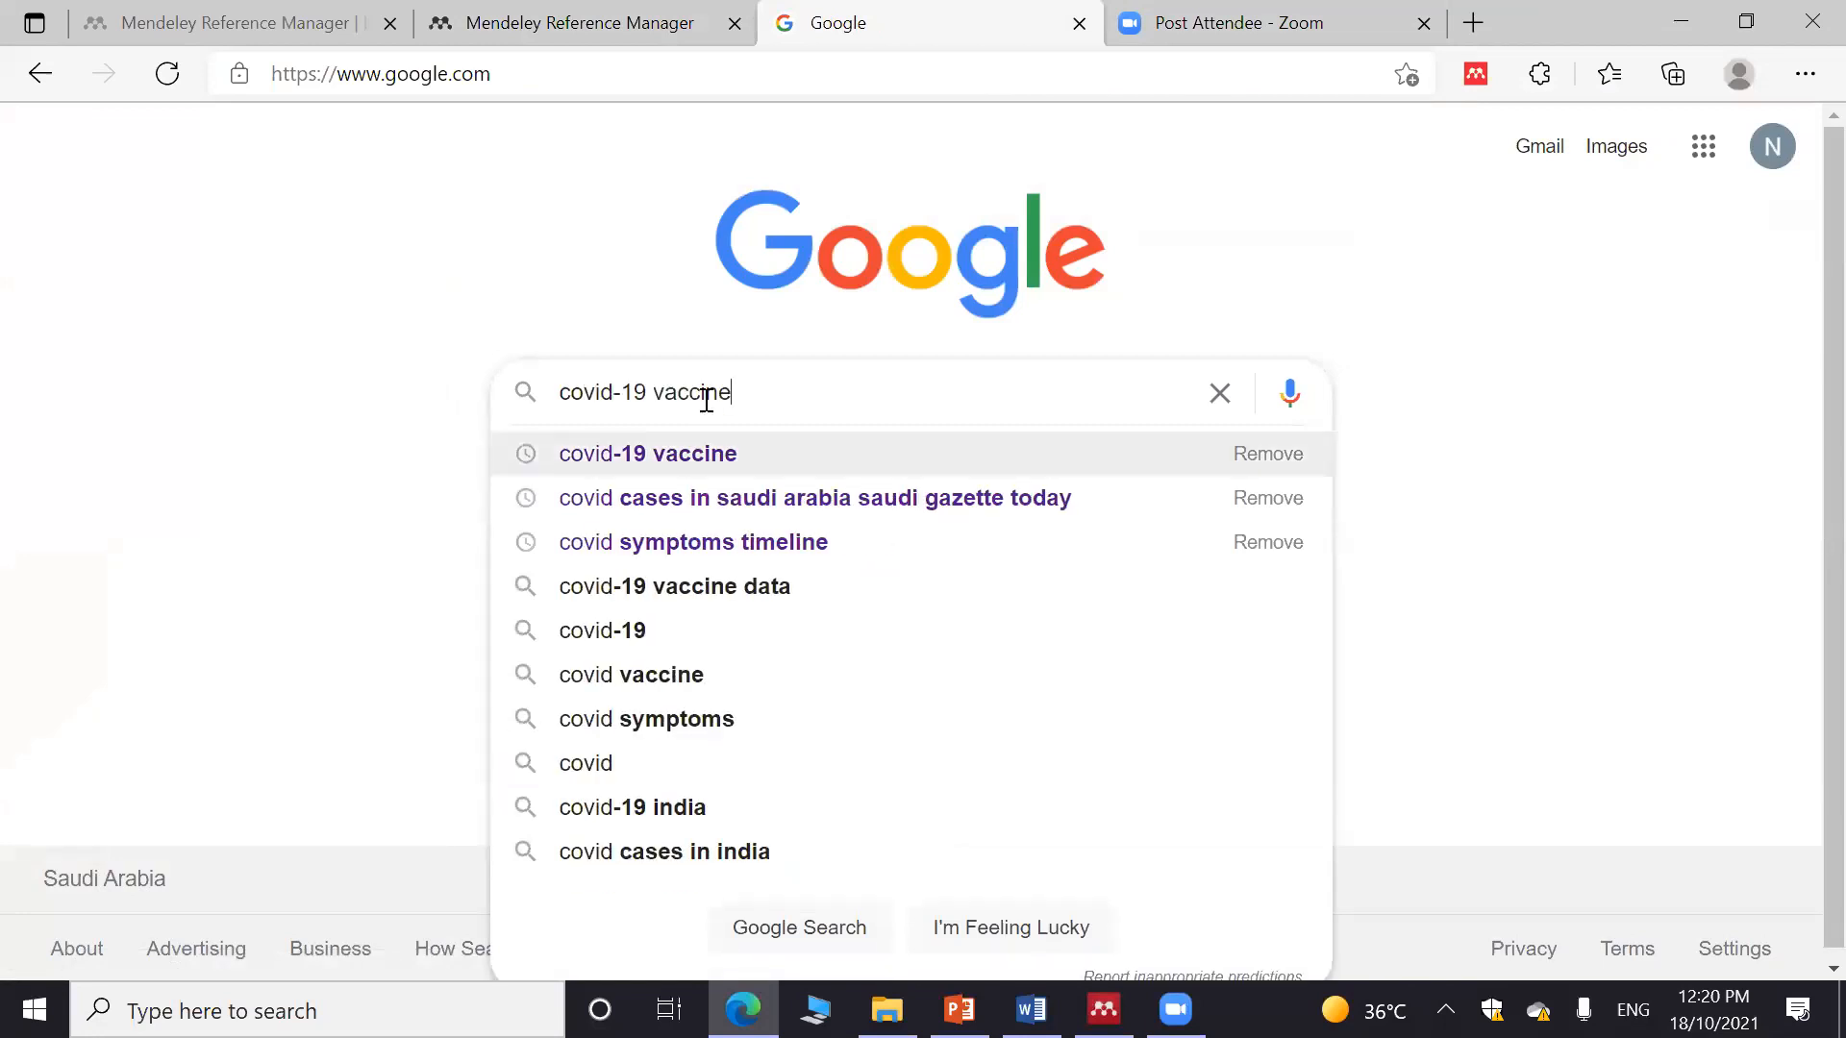
key("Return")
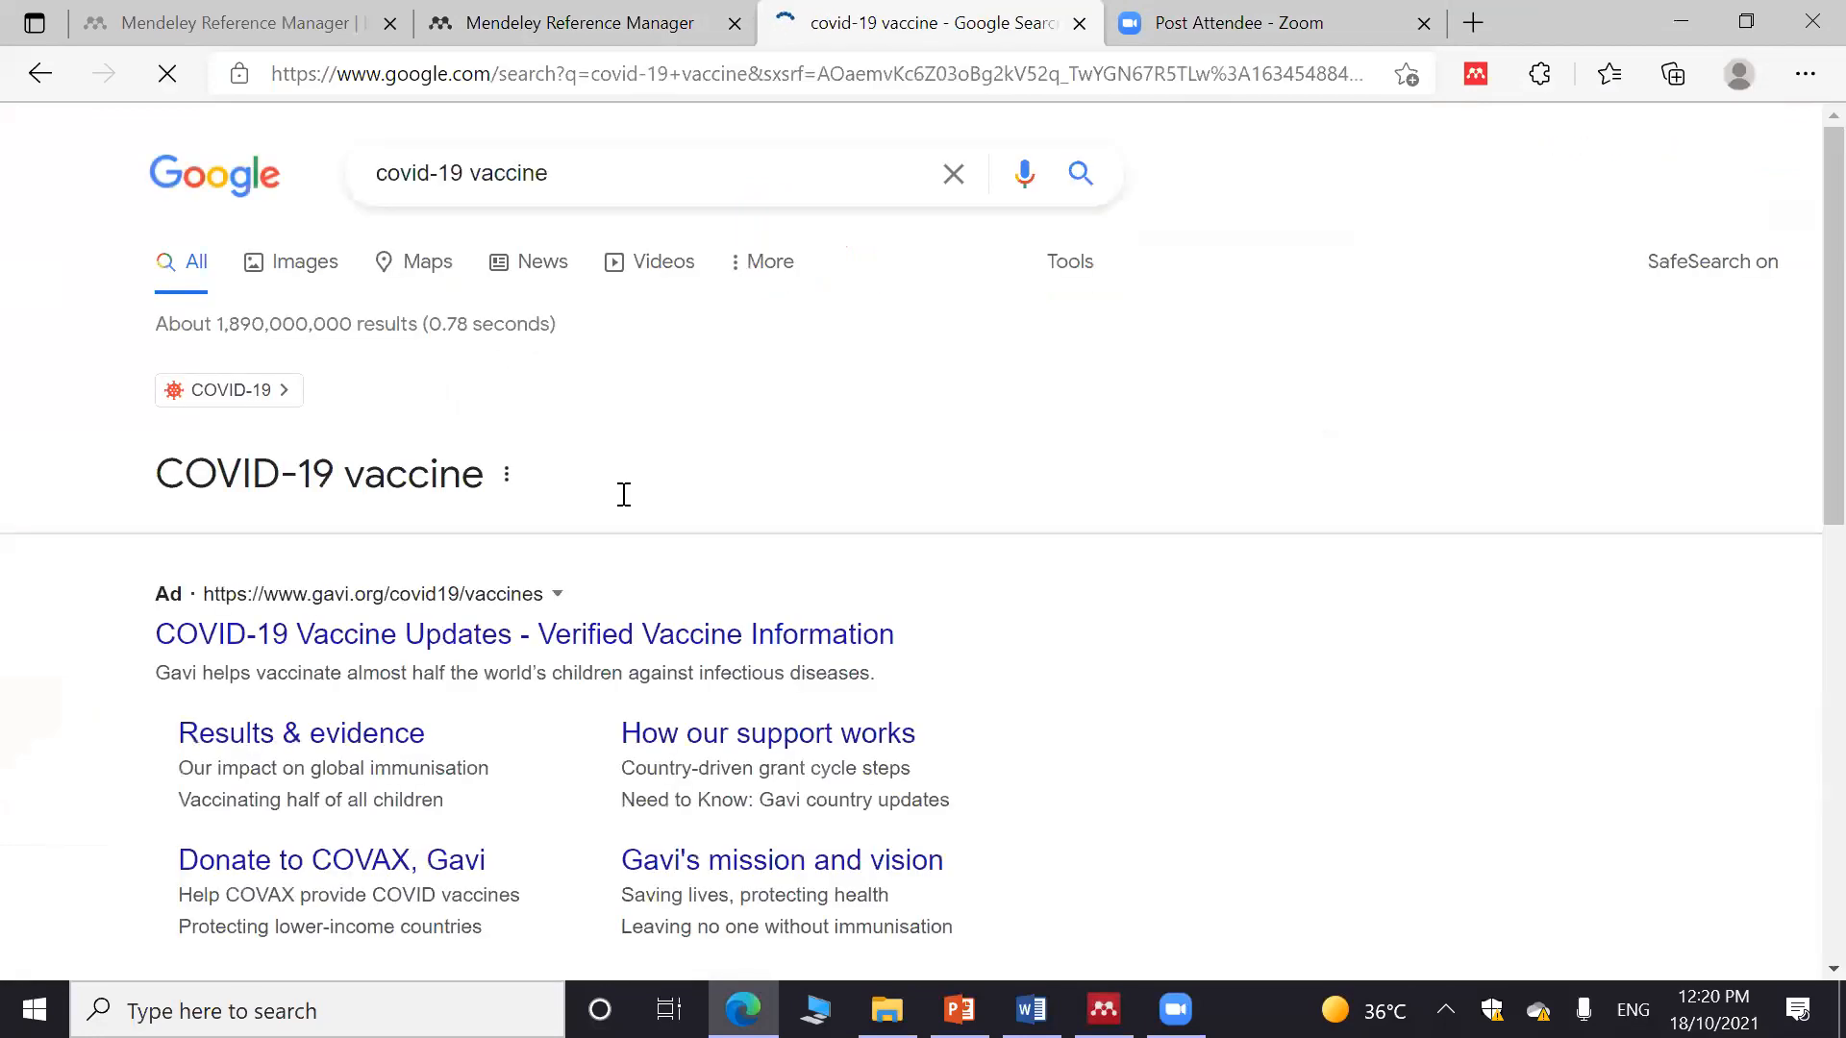
Expand the common question about COVID-19 vaccine side effects and open its WHO source page on vaccines safety
scroll(626, 506, "down", 5)
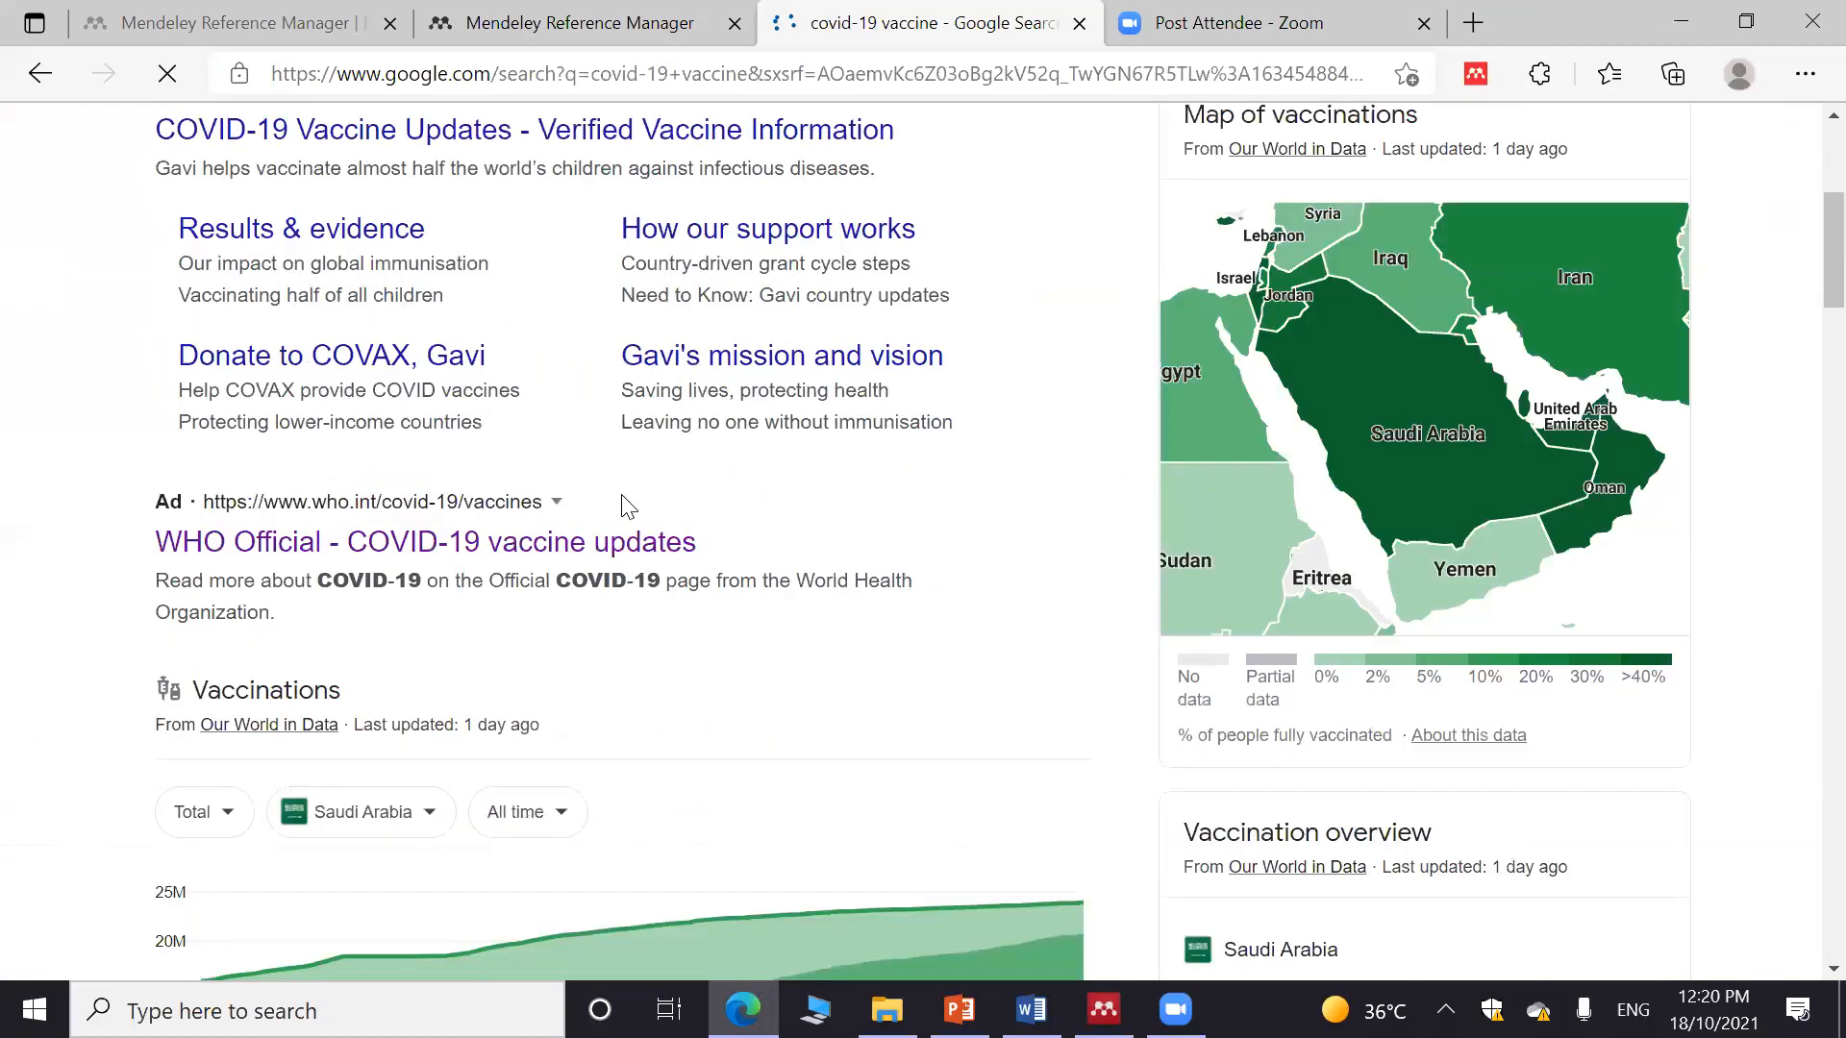
scroll(626, 507, "down", 3)
scroll(461, 601, "down", 6)
left_click(426, 581)
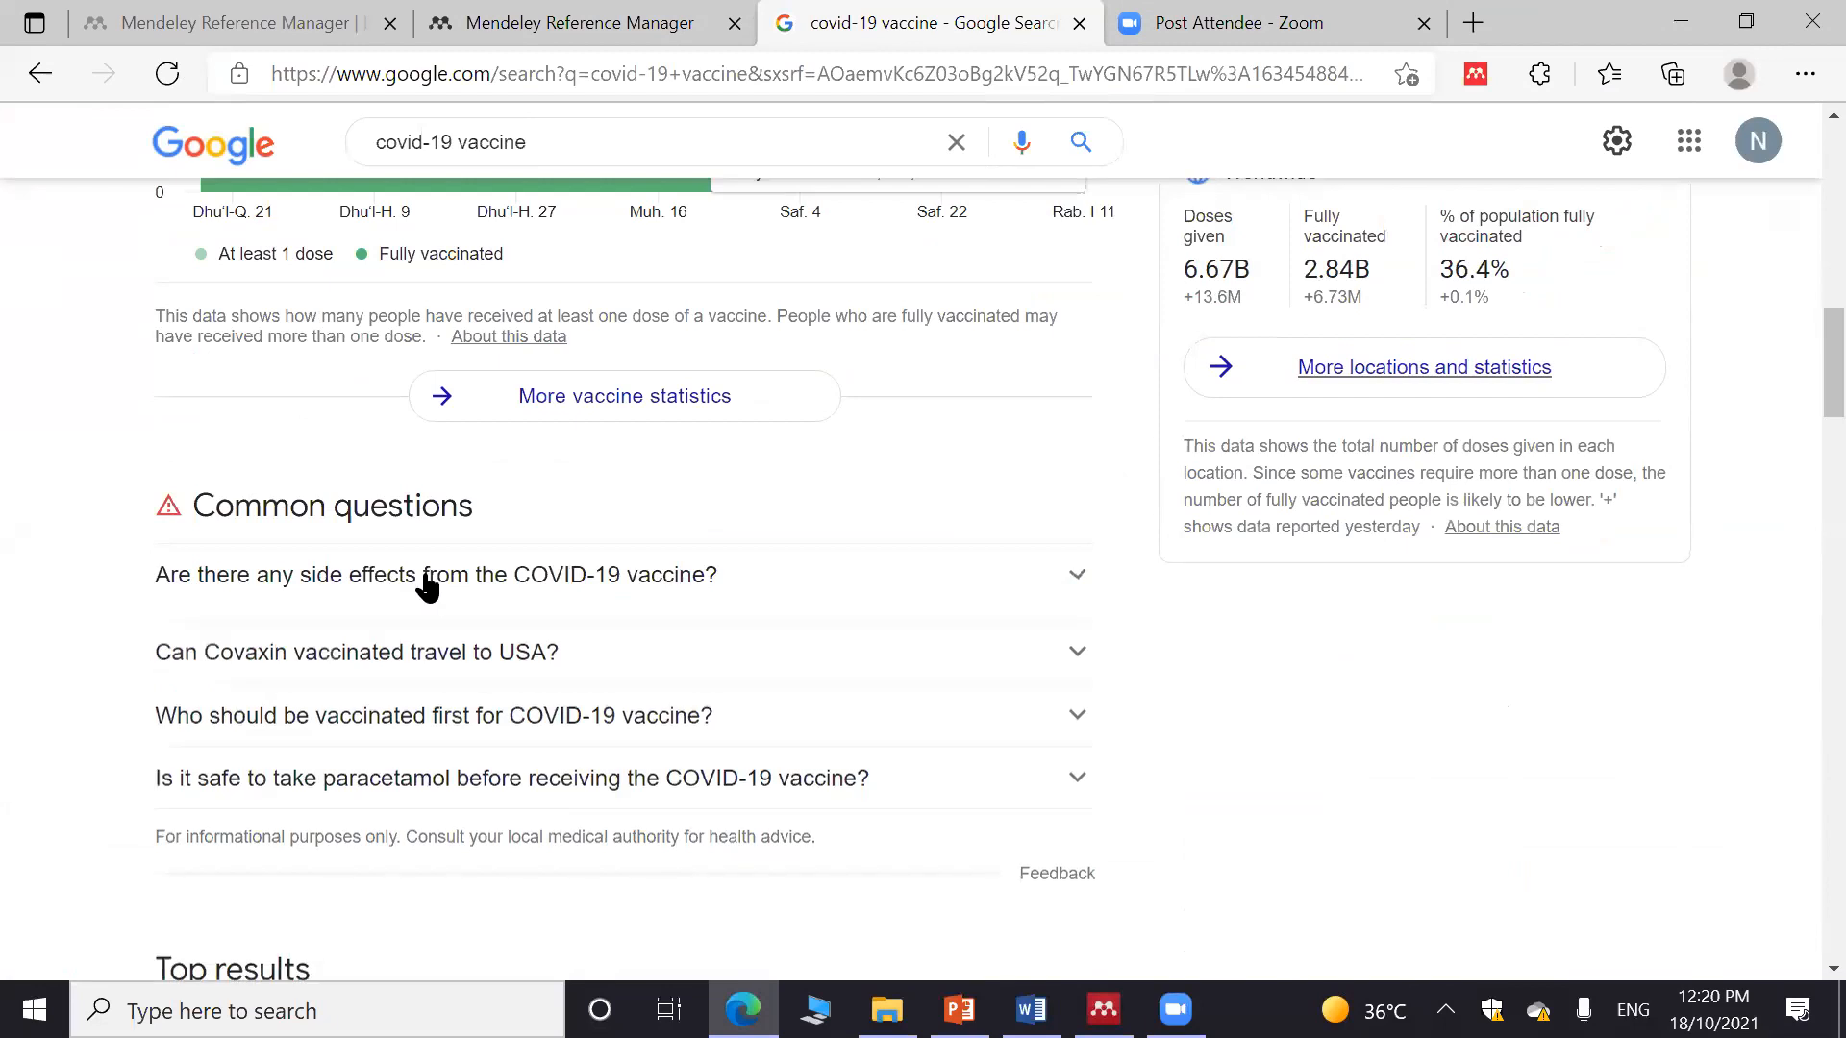
scroll(429, 586, "down", 1)
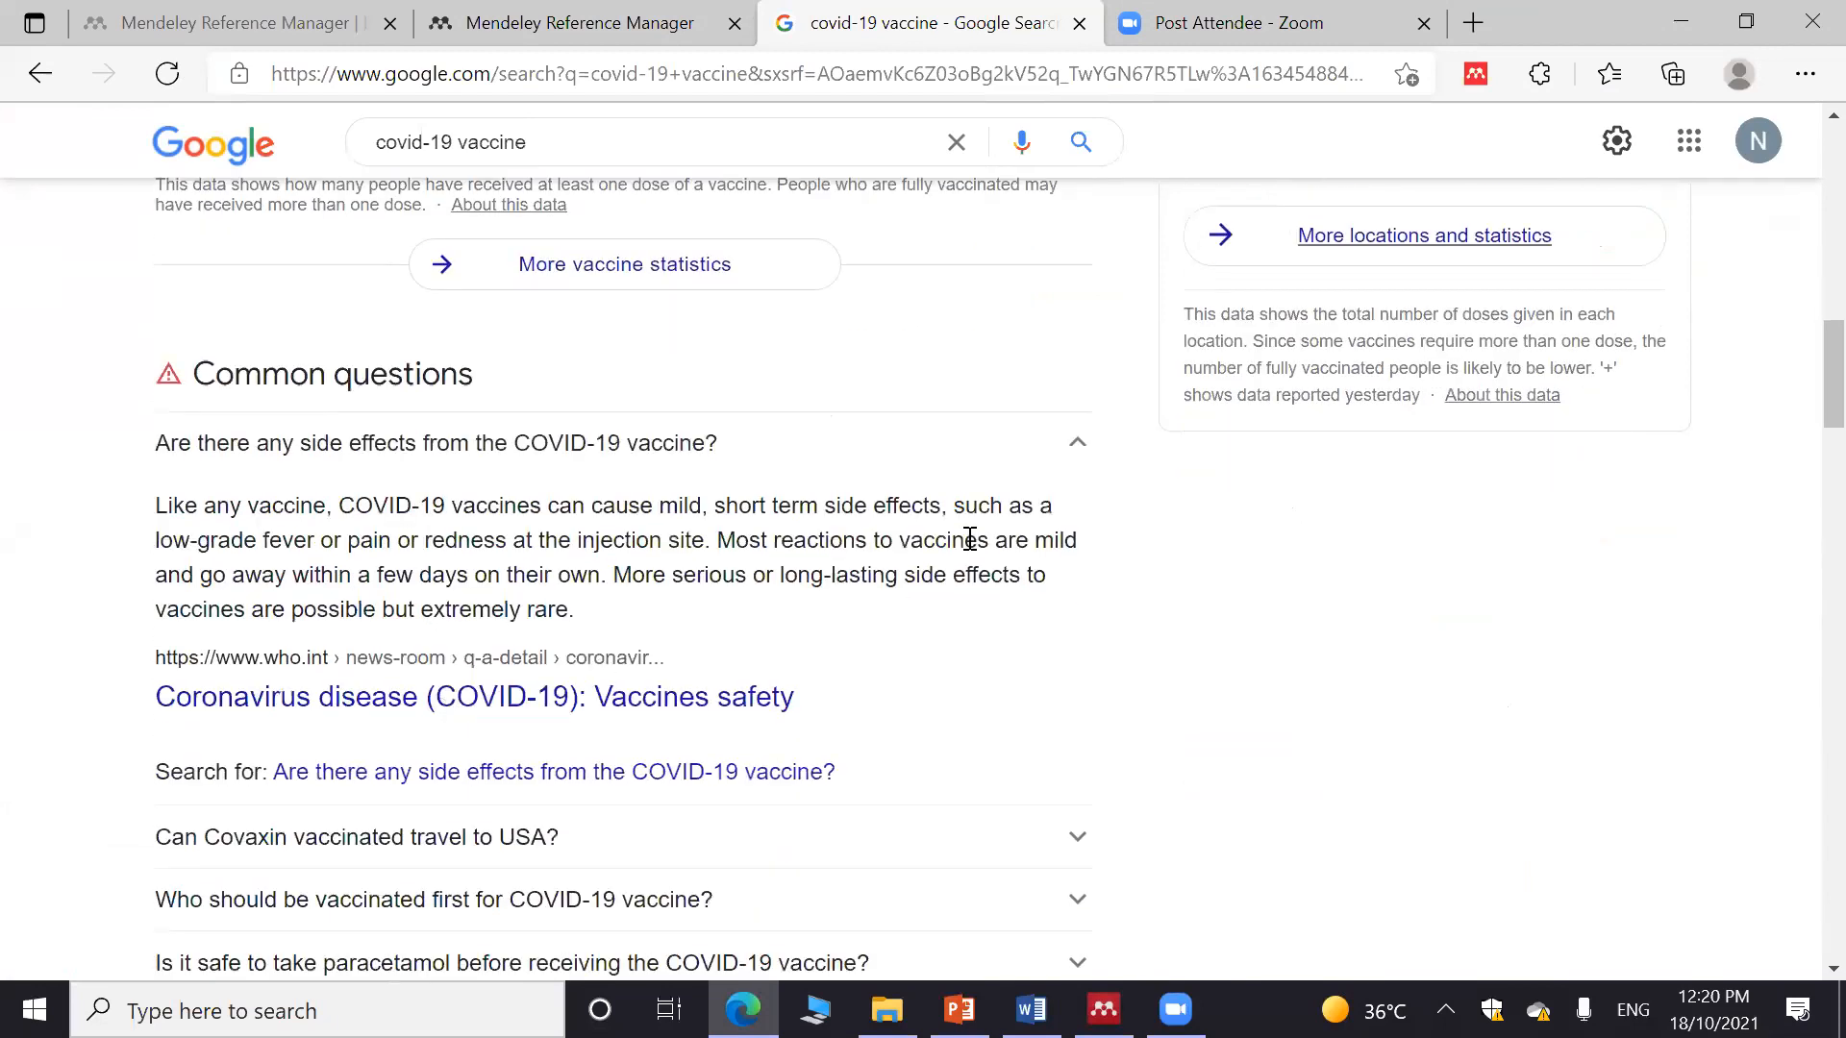
left_click(520, 710)
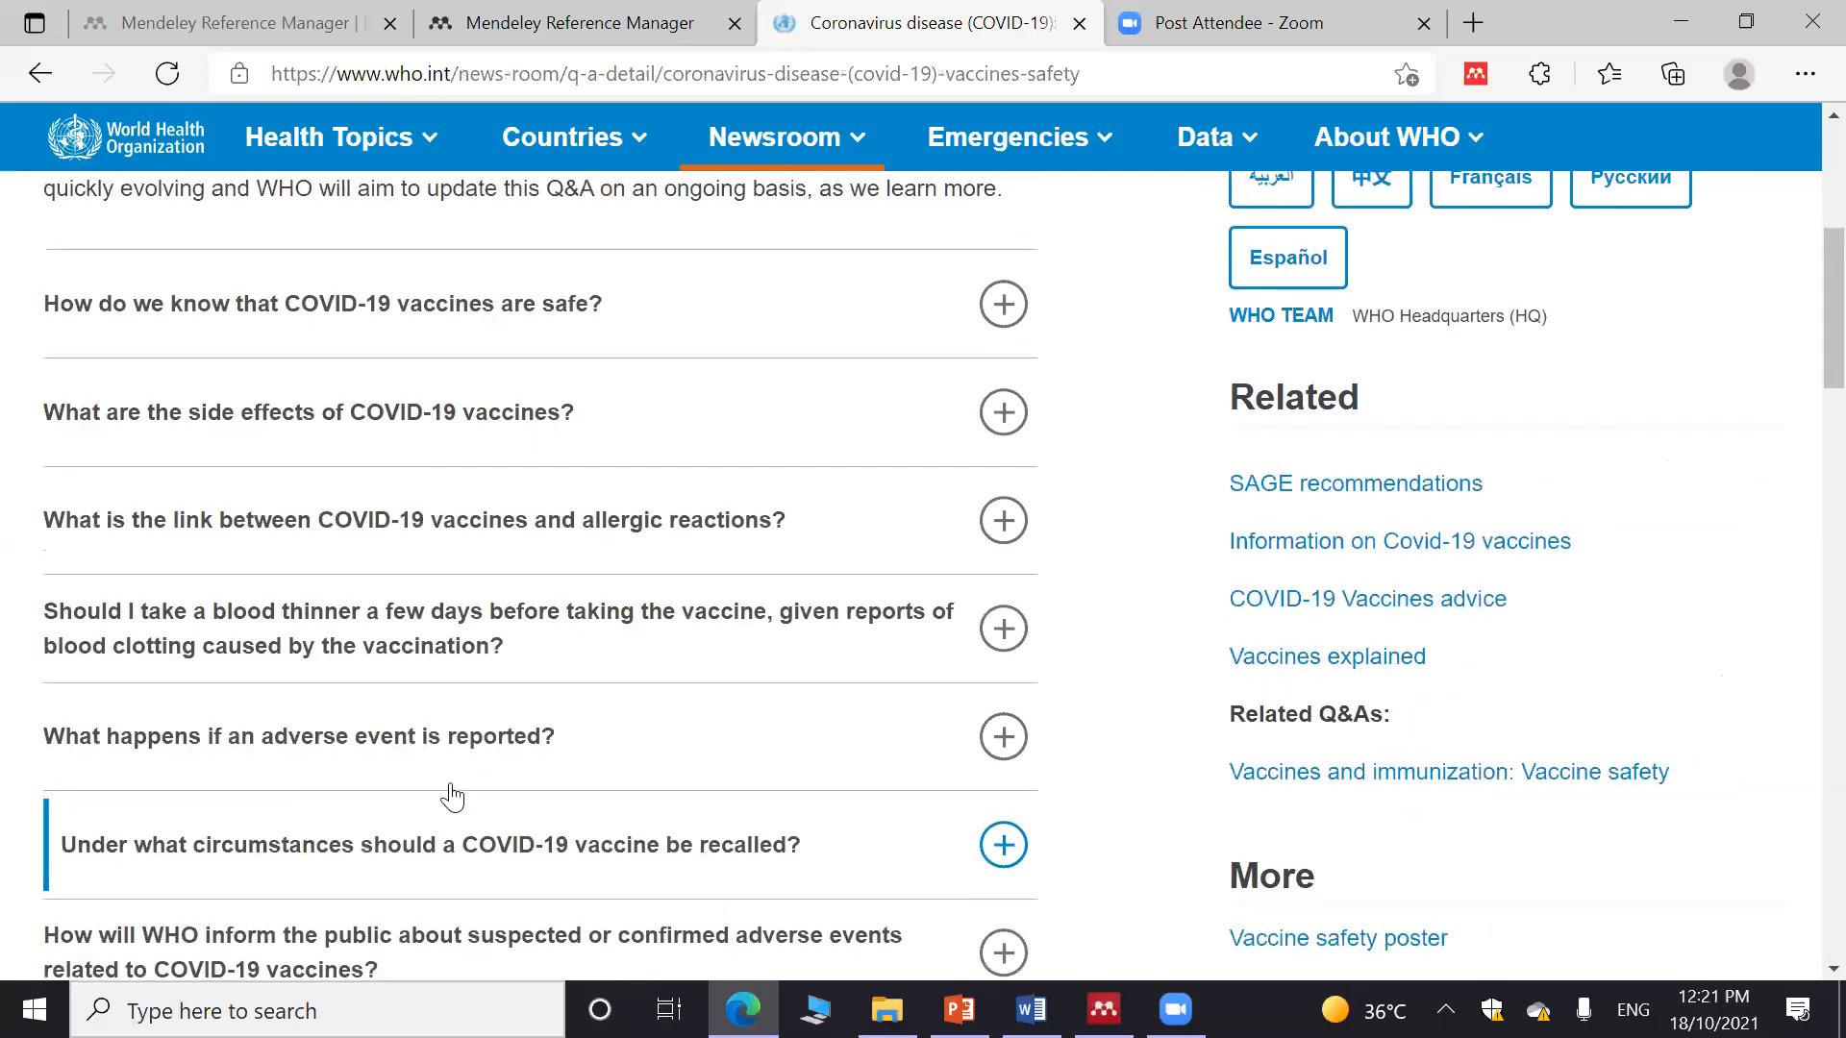
Expand the answer to "How do we know that COVID-19 vaccines are safe?" and copy its two paragraphs
scroll(432, 781, "up", 4)
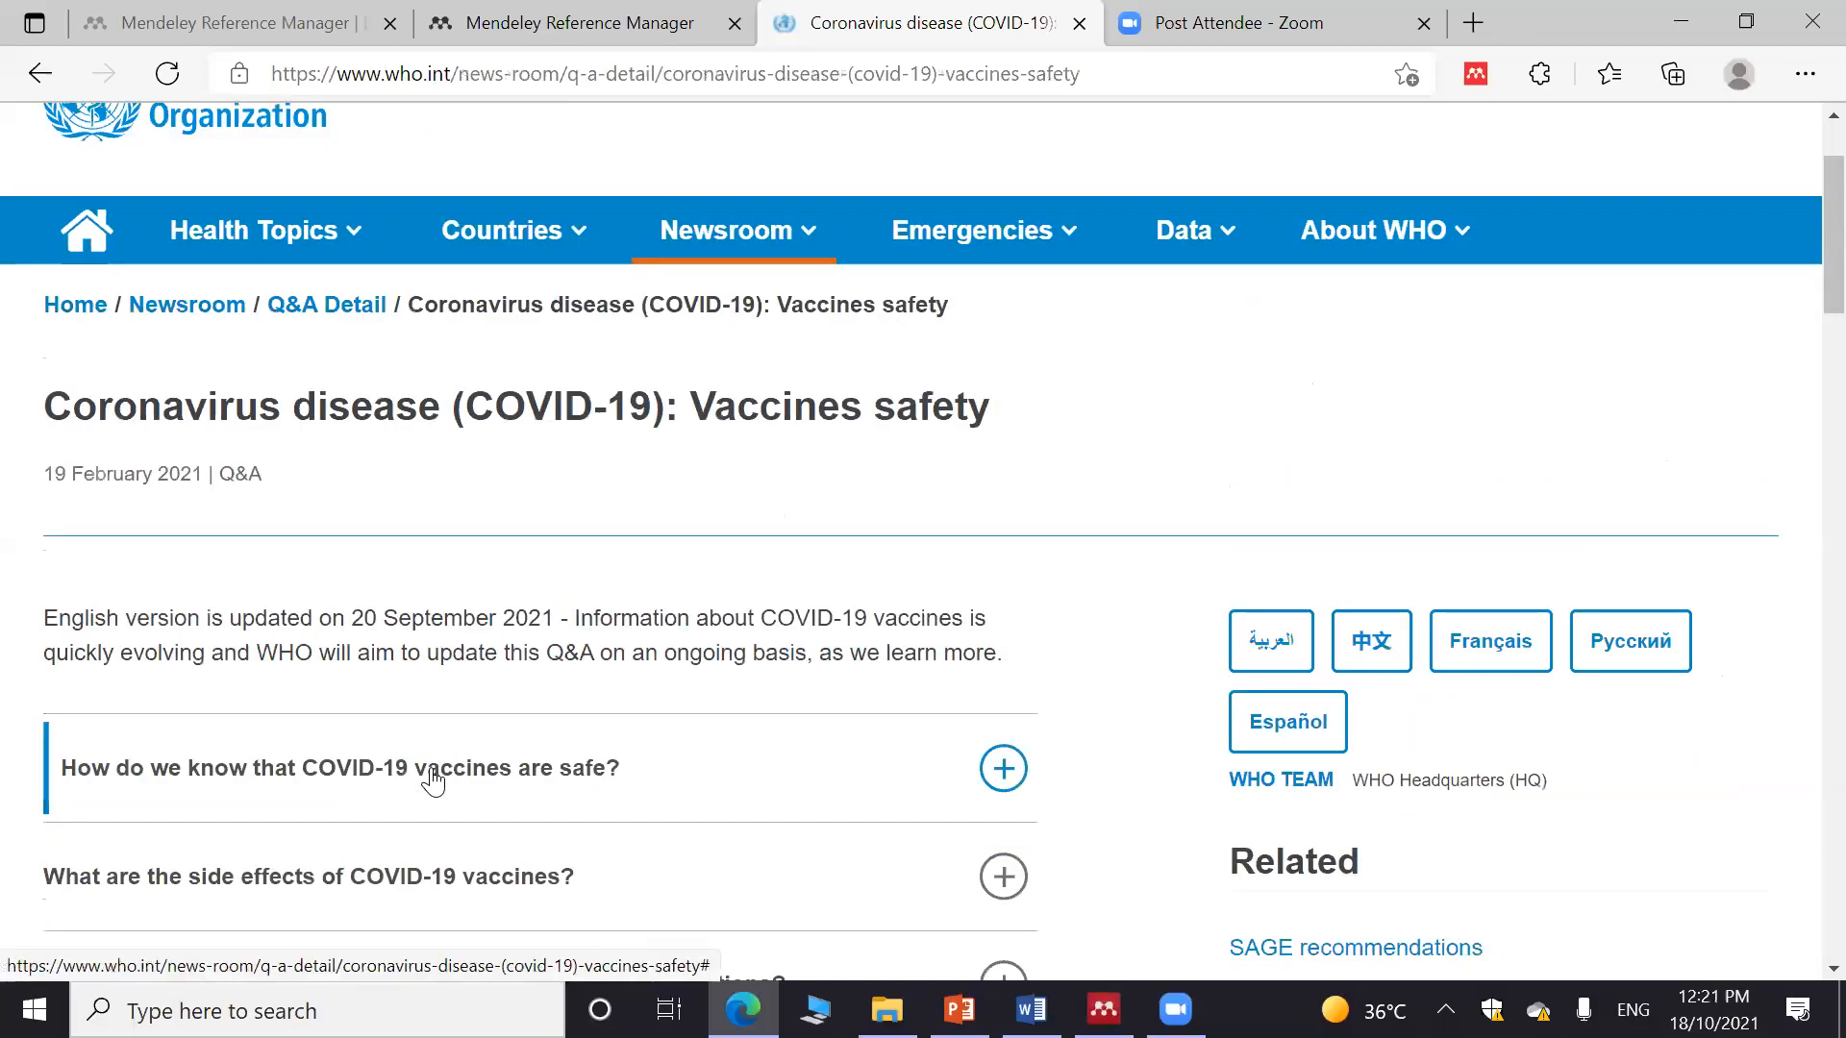
left_click(433, 781)
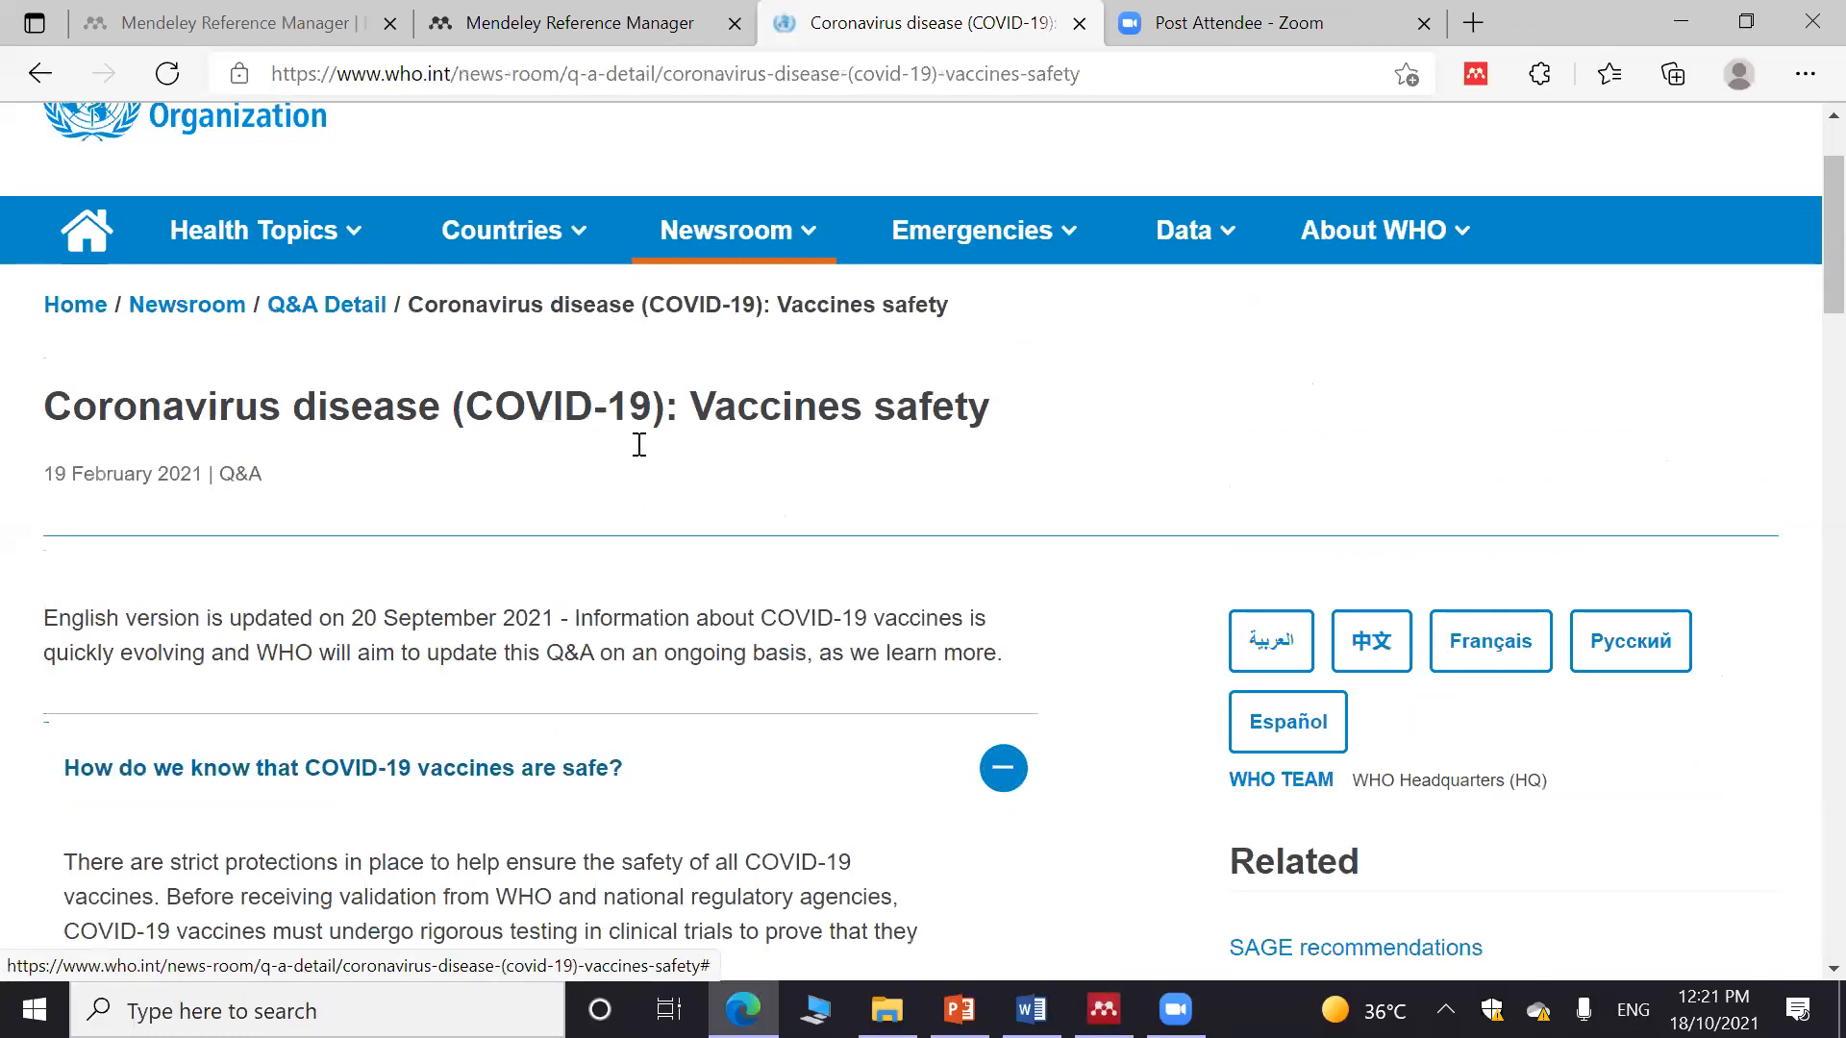
scroll(638, 441, "down", 5)
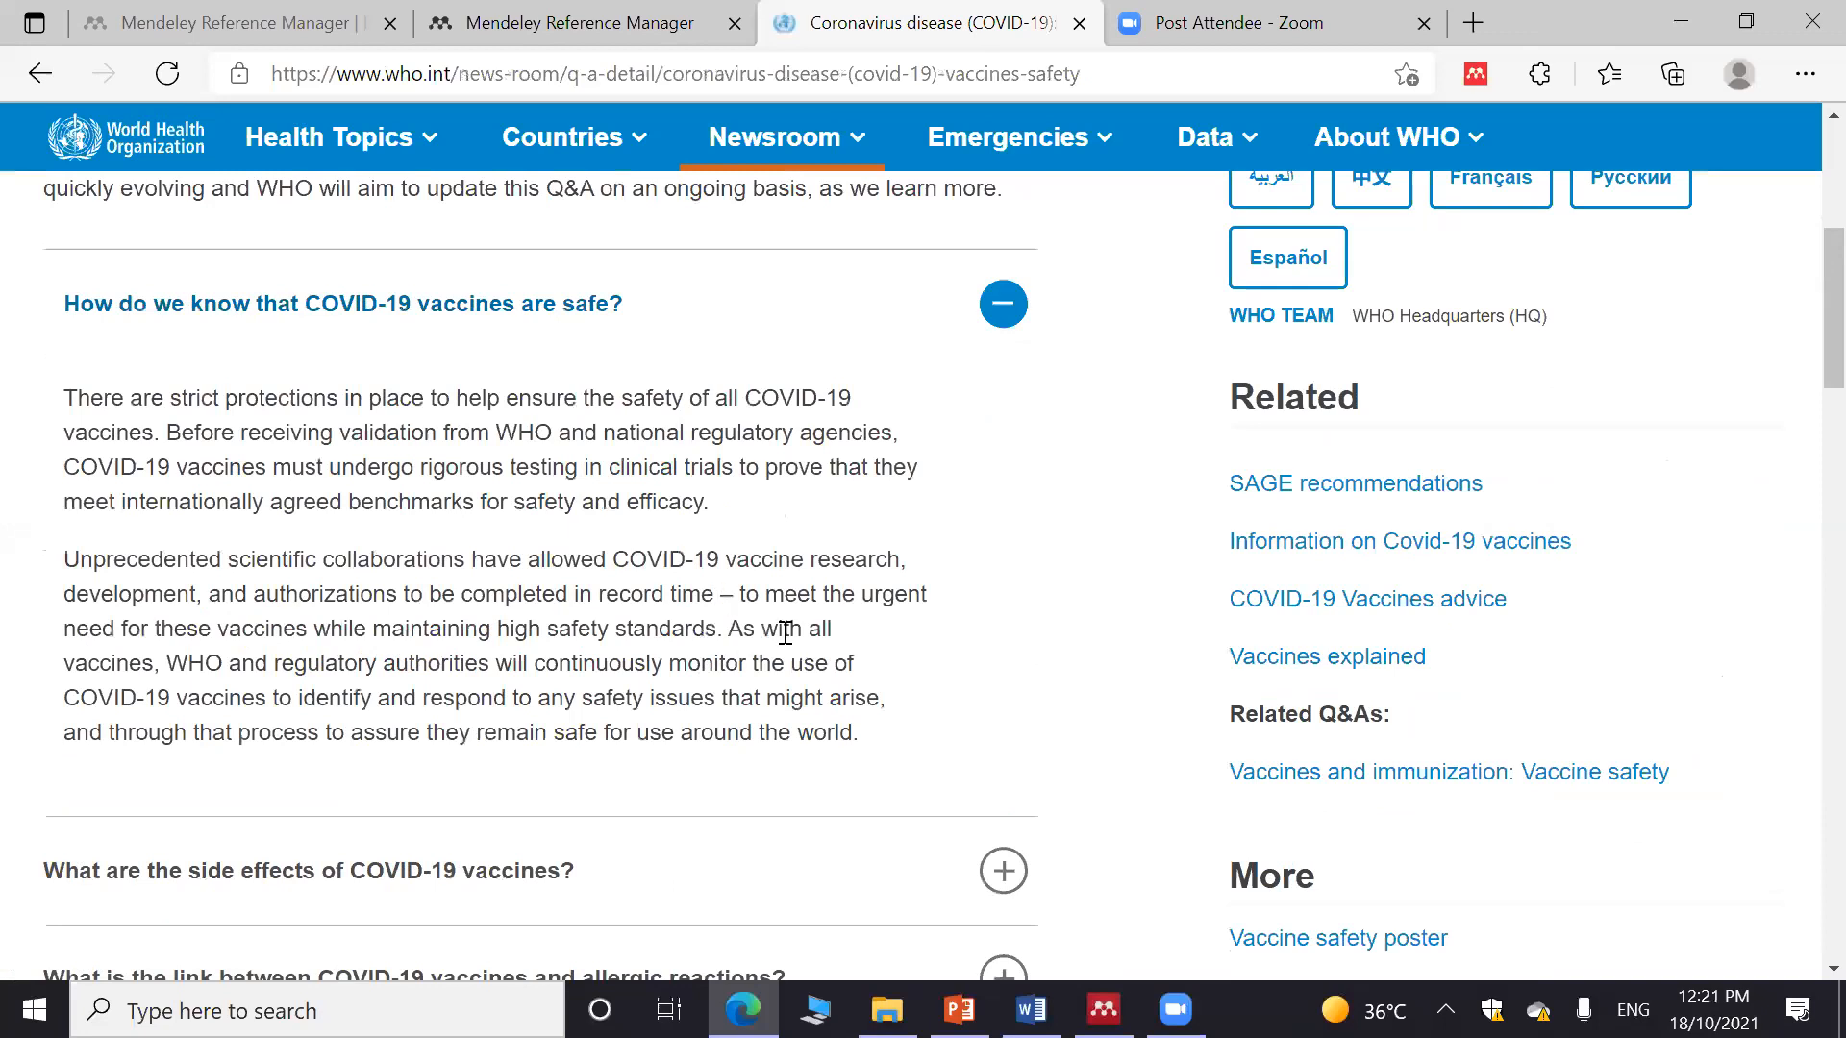
mouse_move(64, 397)
left_mouse_down()
mouse_move(677, 594)
mouse_move(858, 733)
left_mouse_up()
right_click(534, 372)
key("ctrl+c")
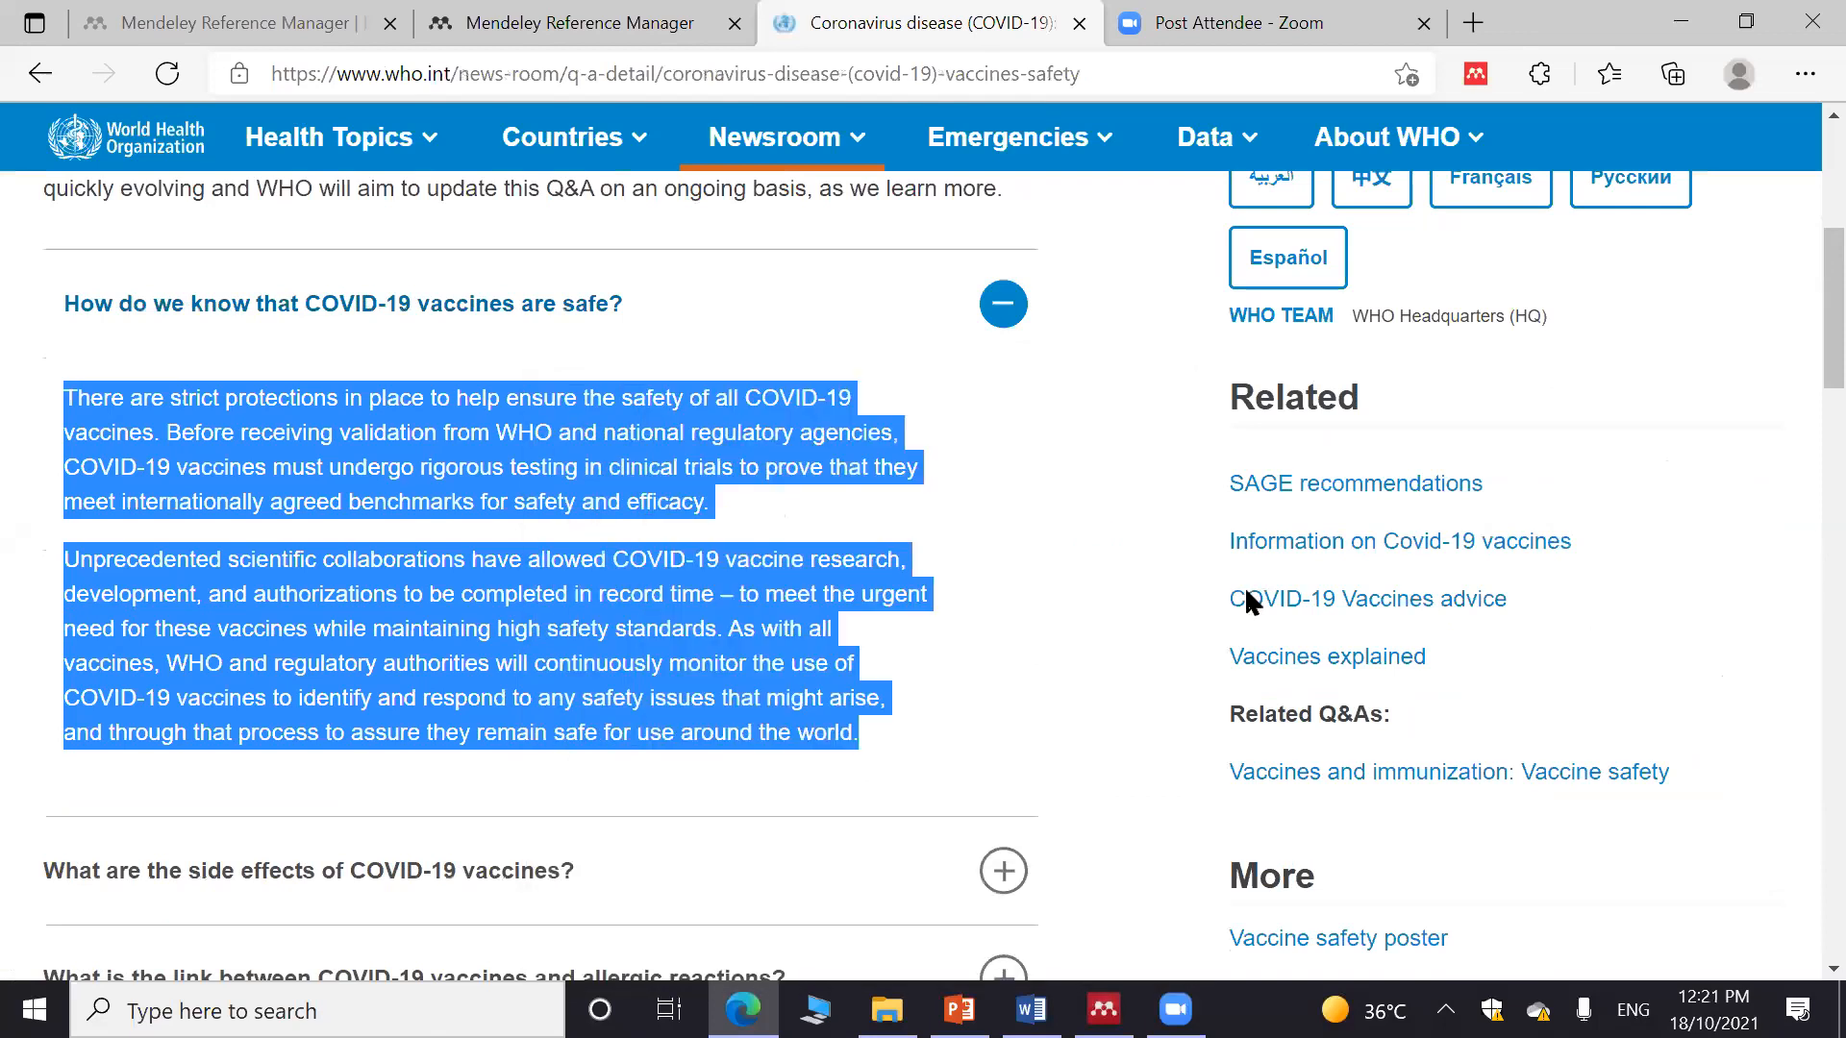
Paste the copied WHO paragraphs into the Word document below the immunization paragraph
key("alt+Tab")
key("ctrl+v")
left_click_drag(1241, 849, 444, 485)
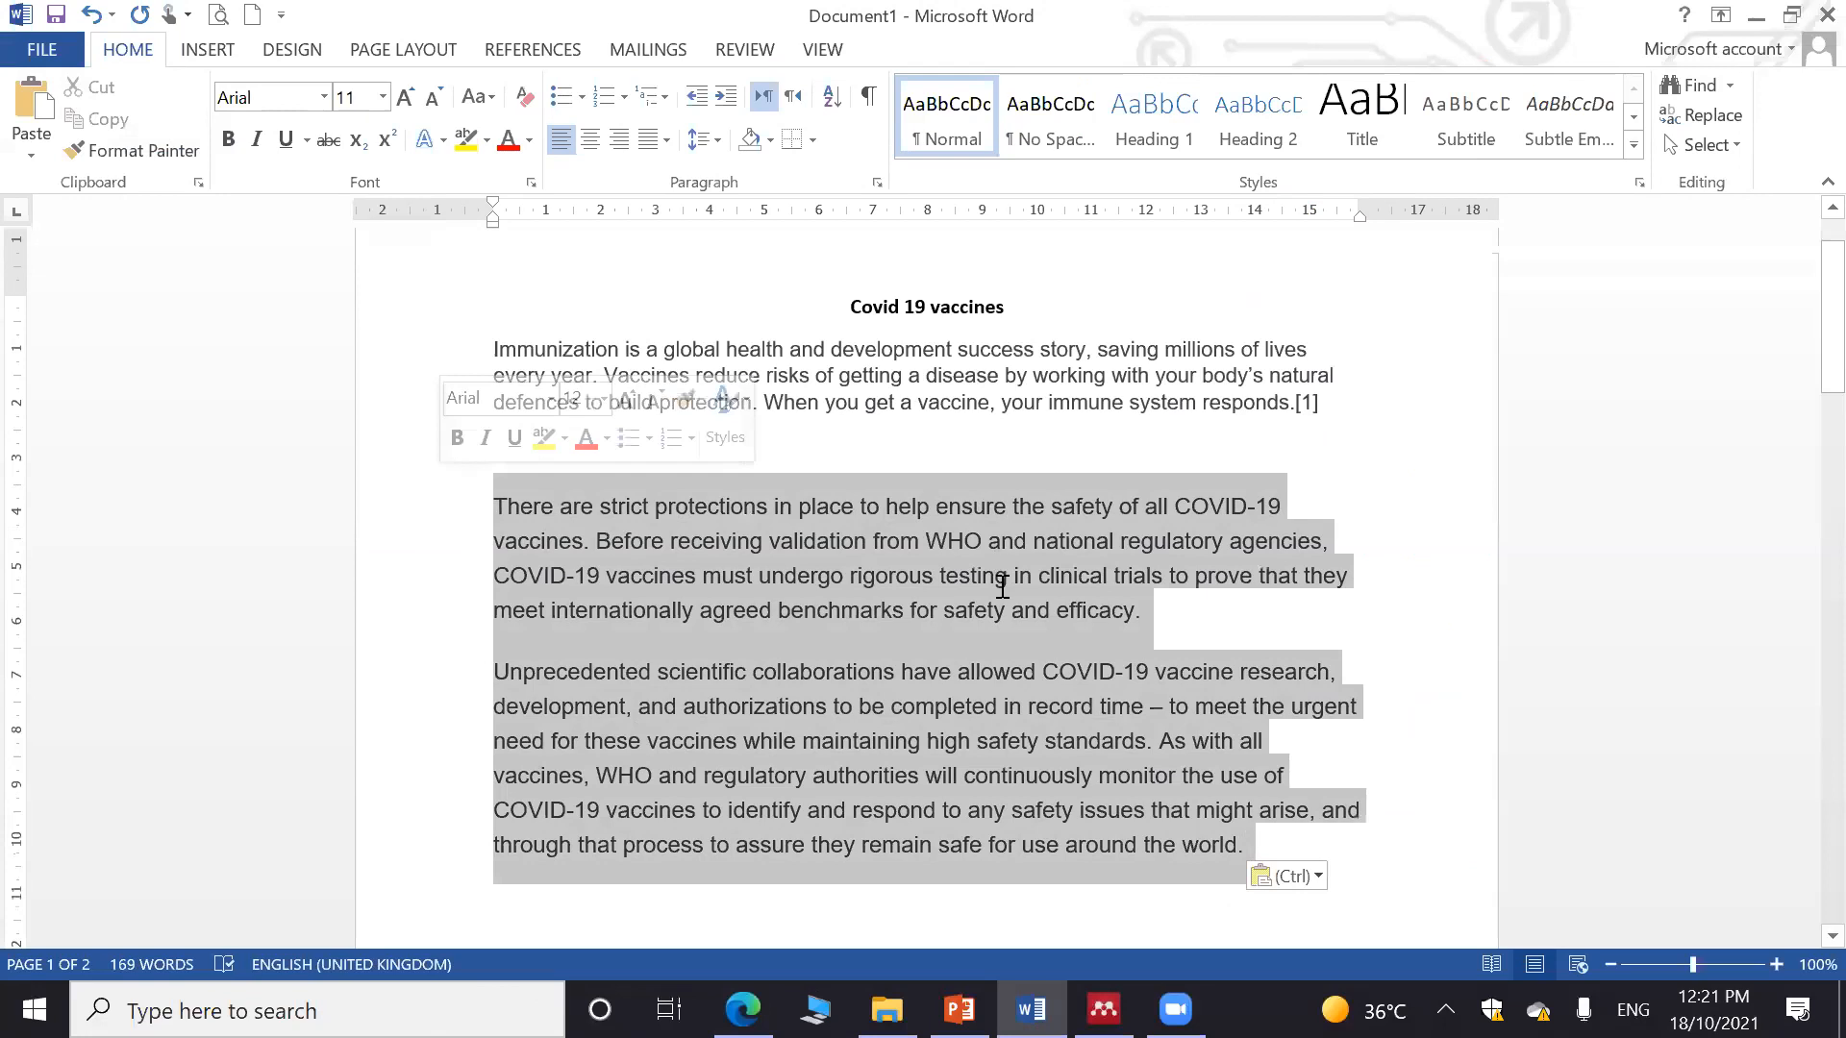
left_click(972, 576)
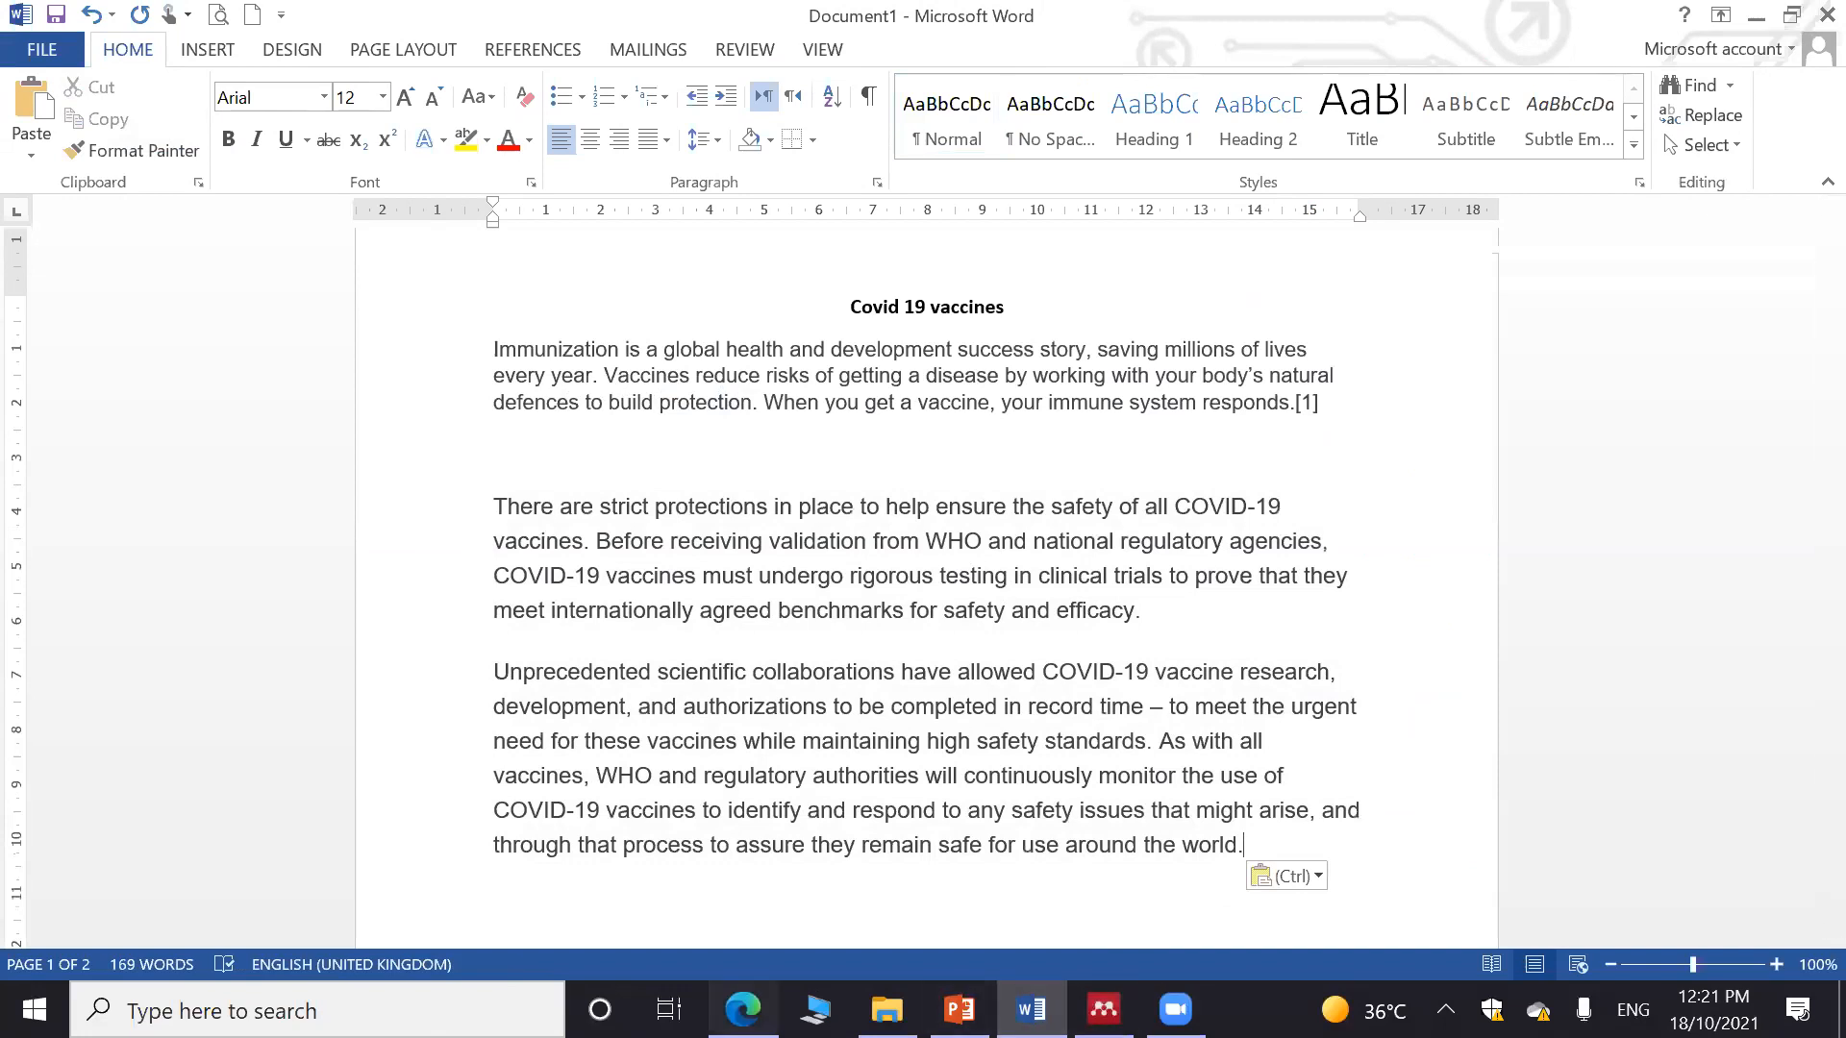
Open Mendeley Web Importer on the WHO page and choose webinar instead of Mendeley workshop as the destination collection
key("alt+Tab")
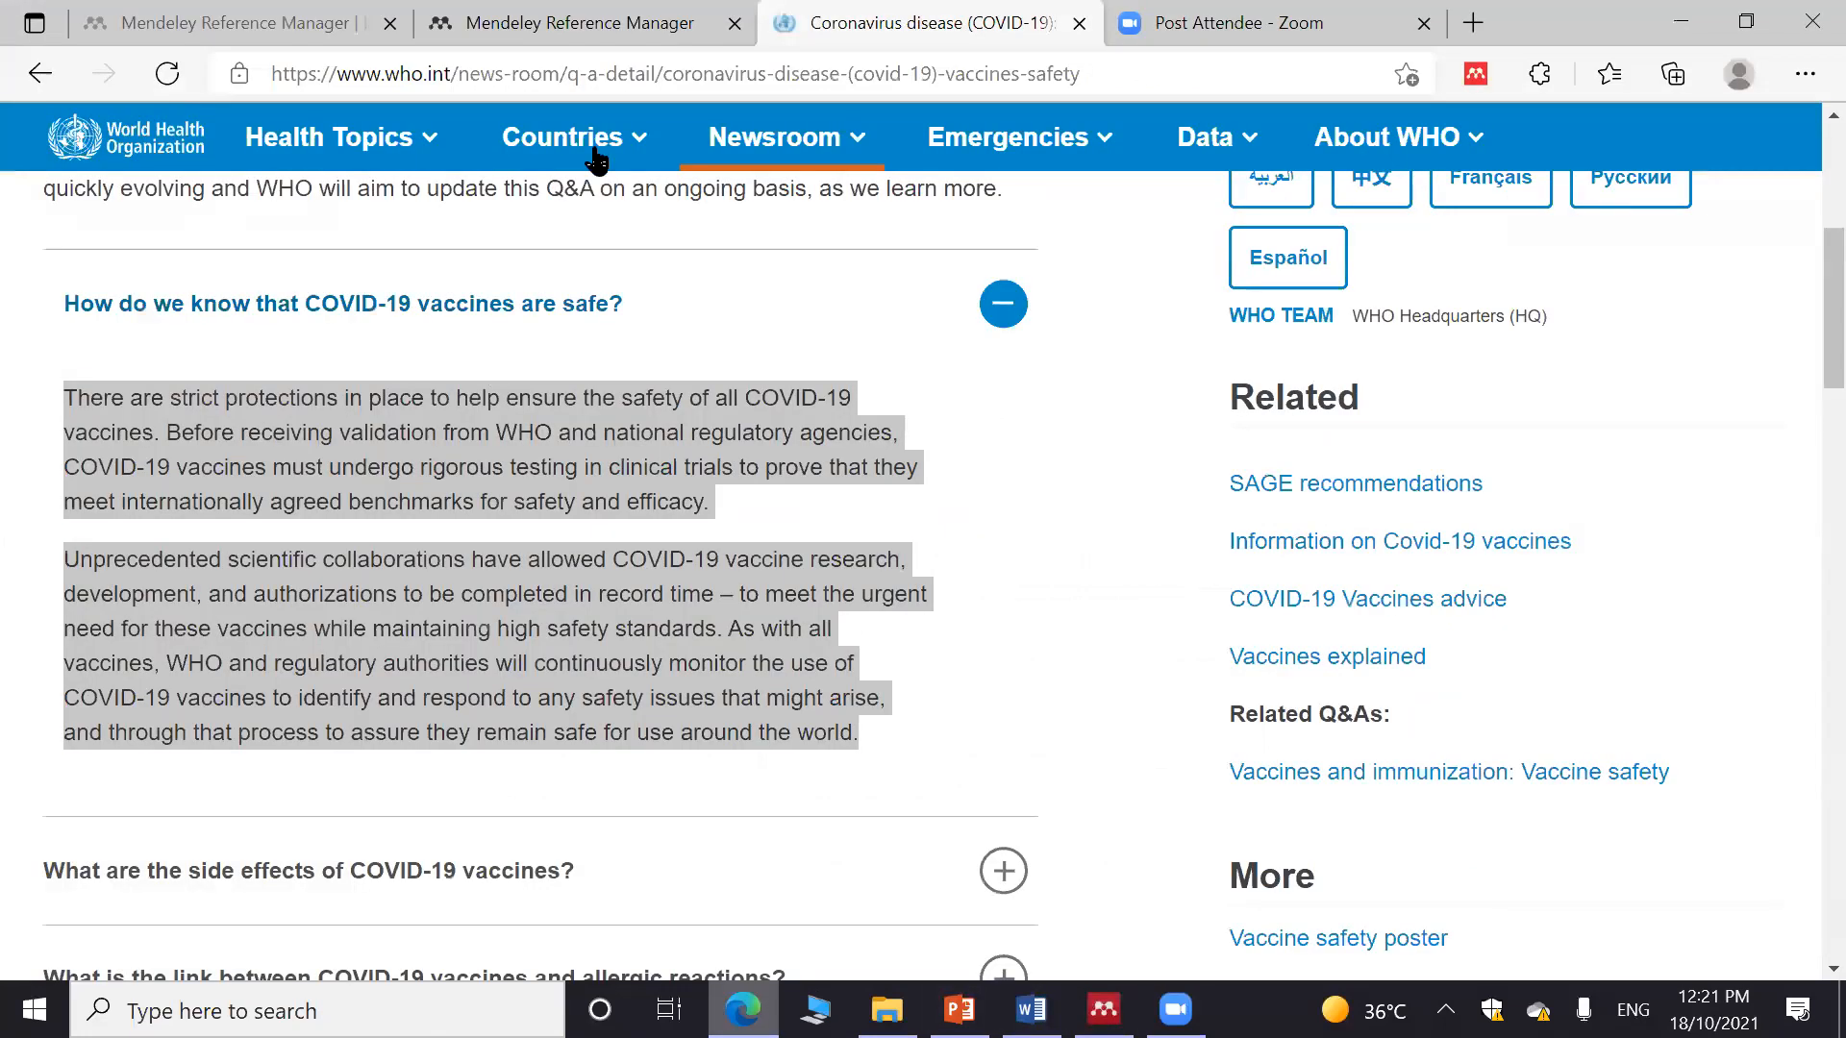
left_click(673, 377)
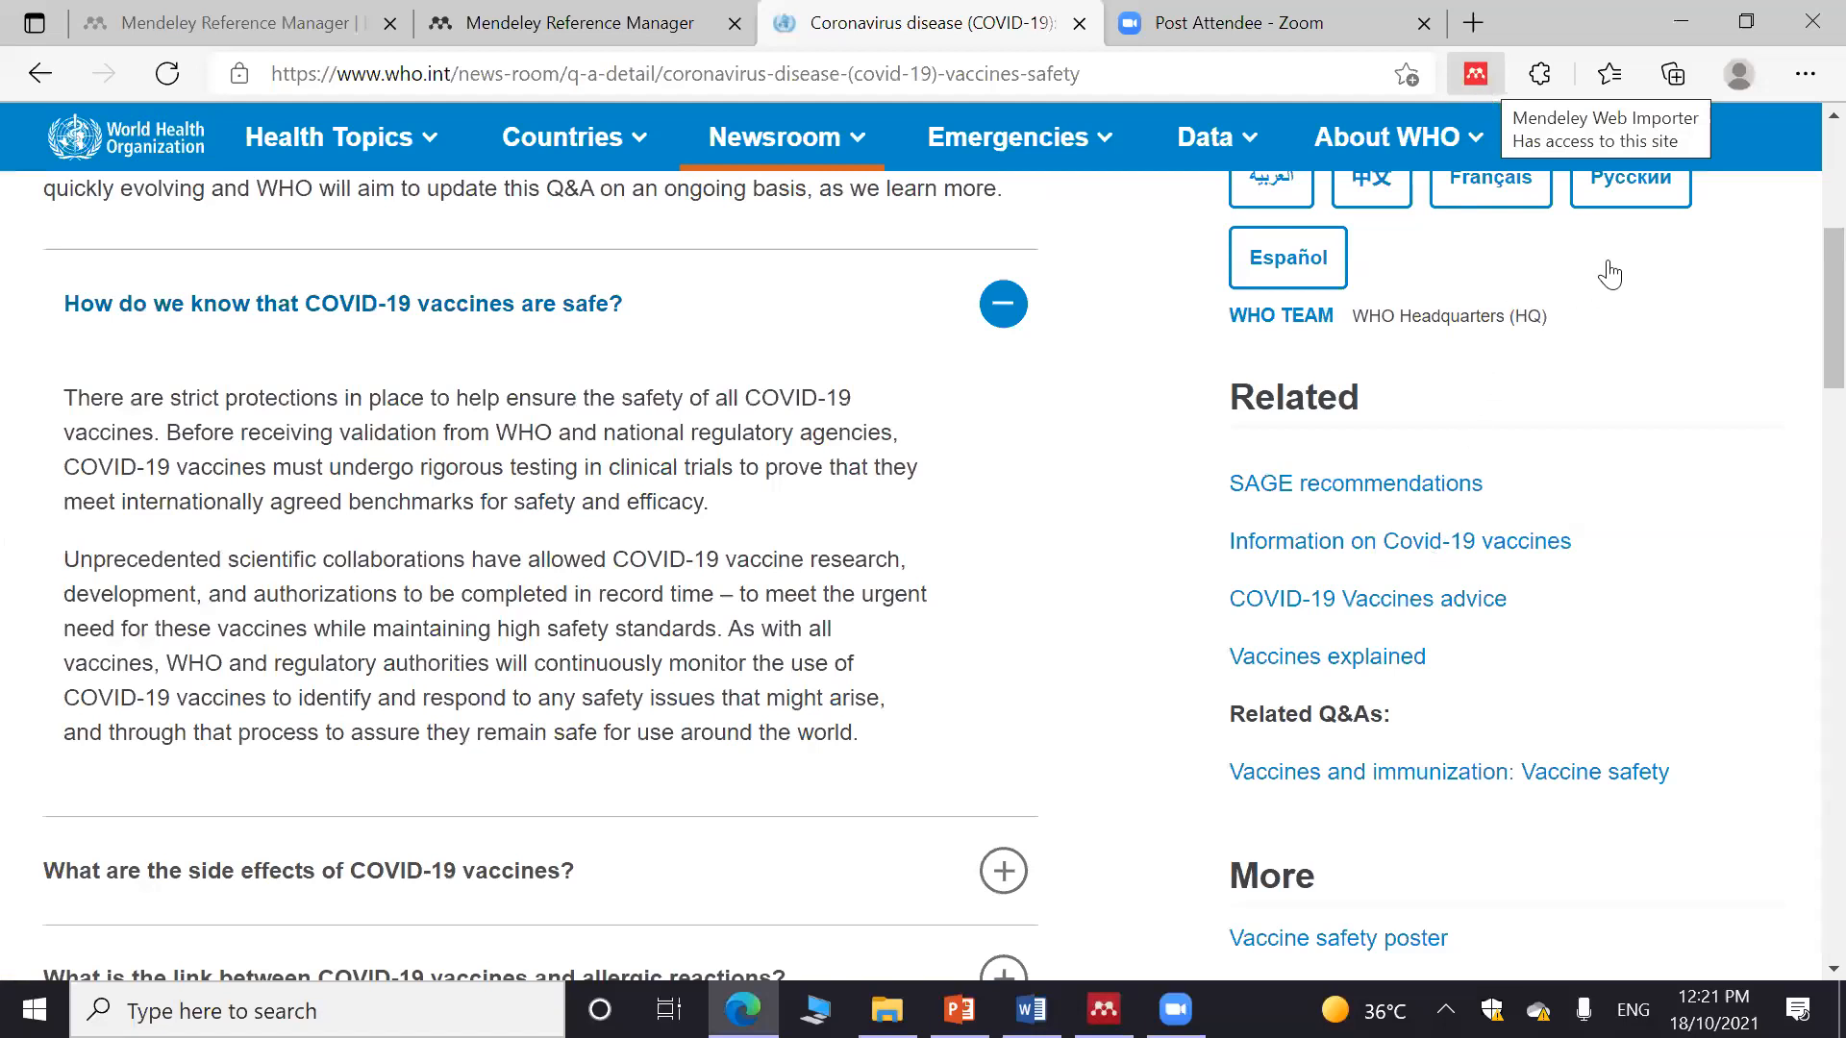
left_click(1476, 73)
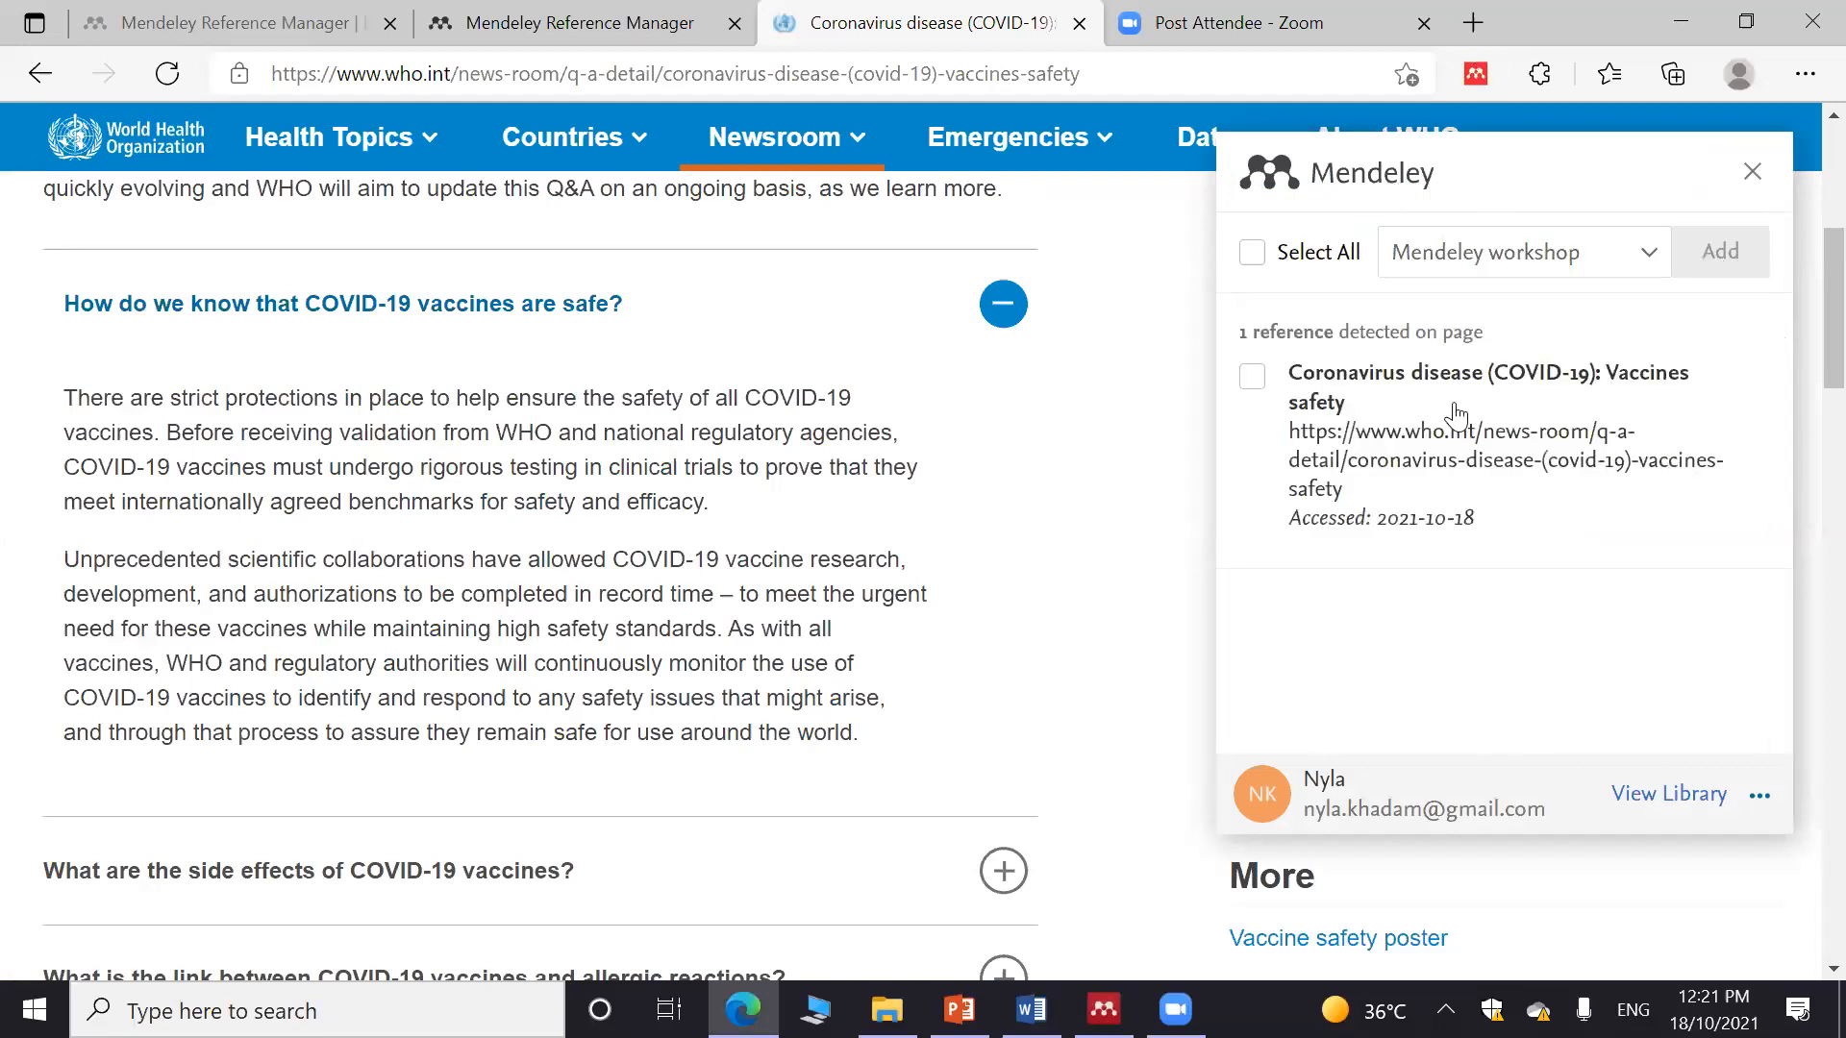
left_click(1648, 258)
scroll(1376, 537, "down", 3)
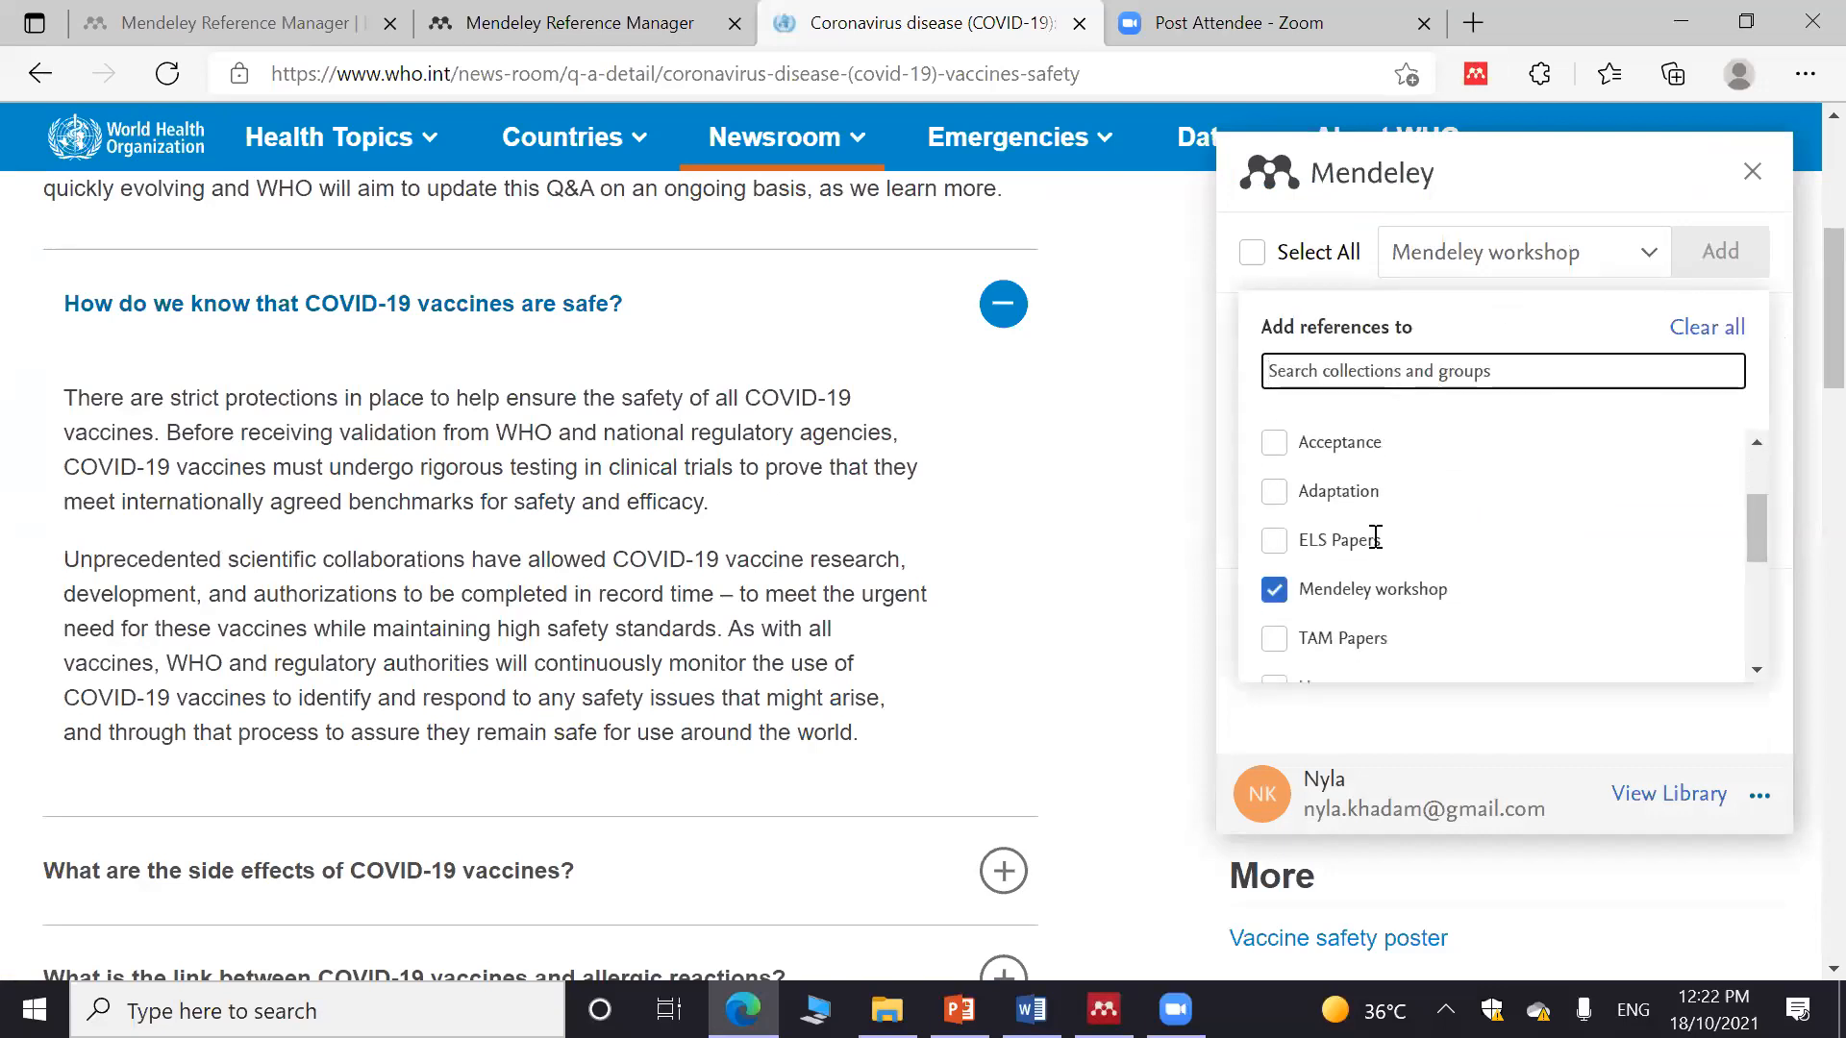
scroll(1376, 536, "down", 2)
left_click(1276, 521)
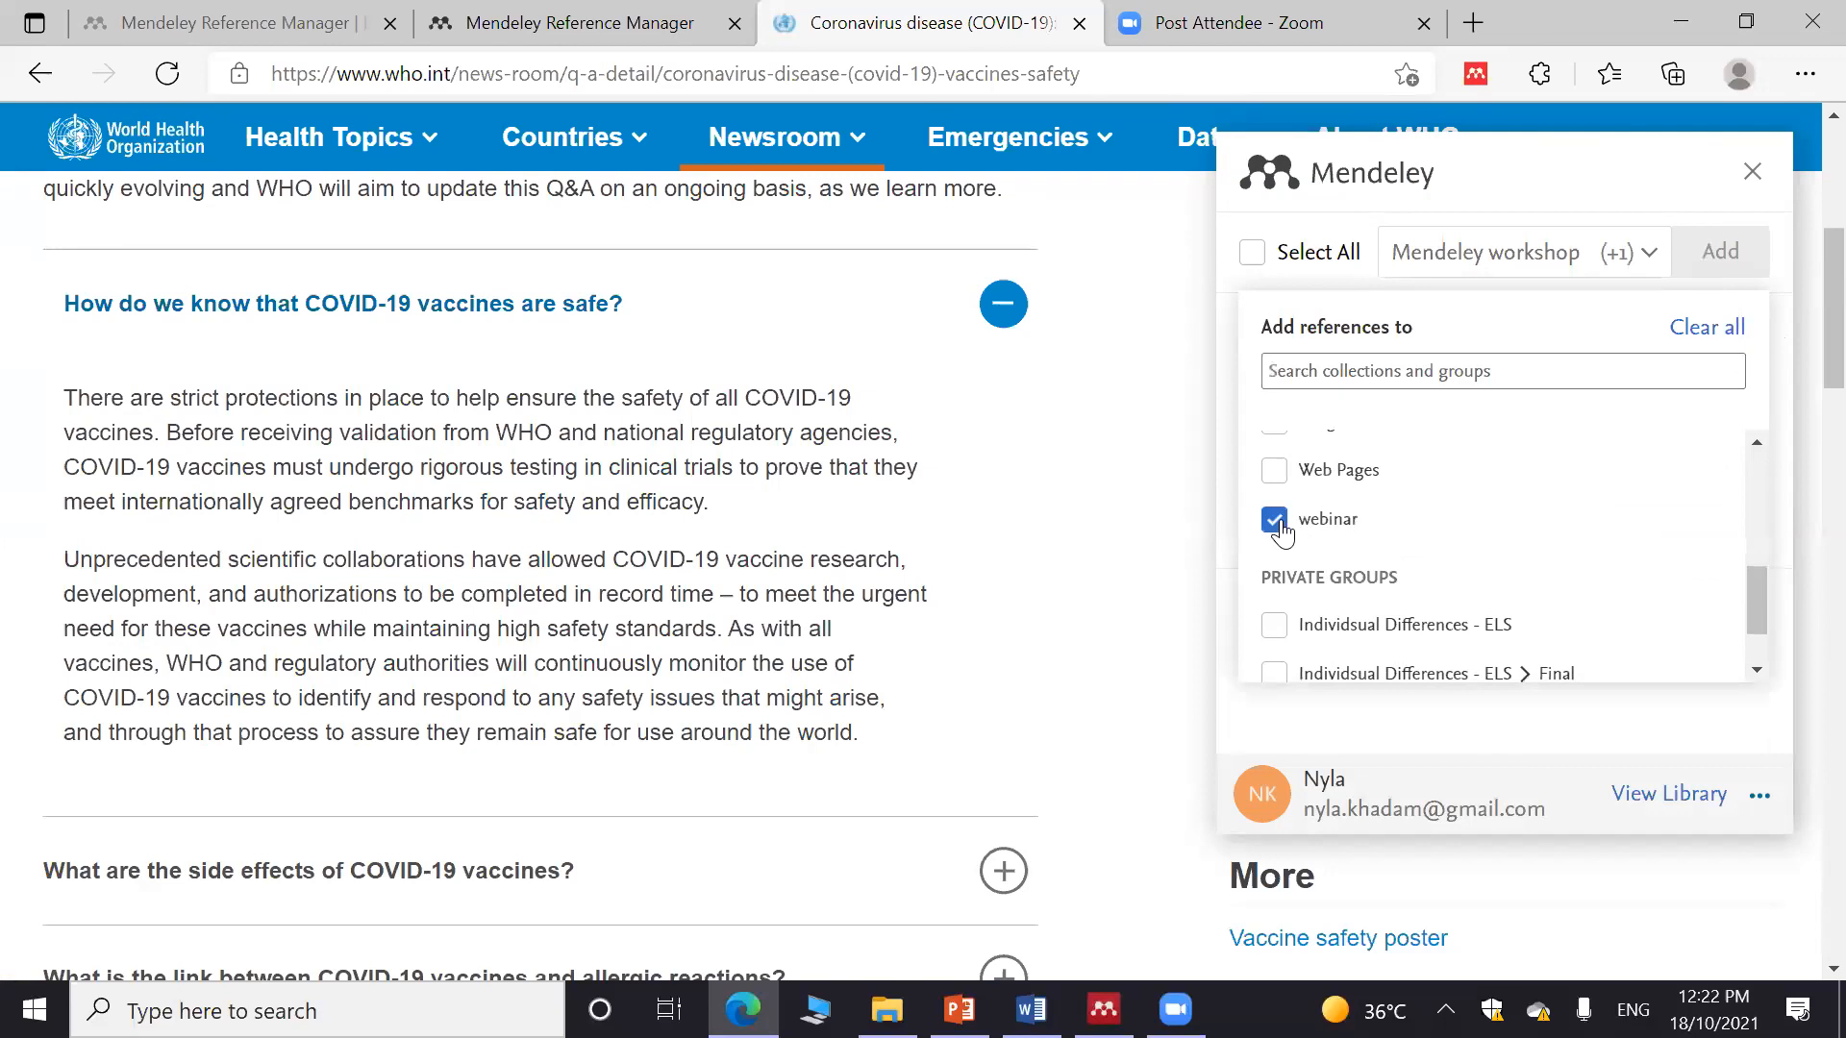
scroll(1280, 529, "up", 5)
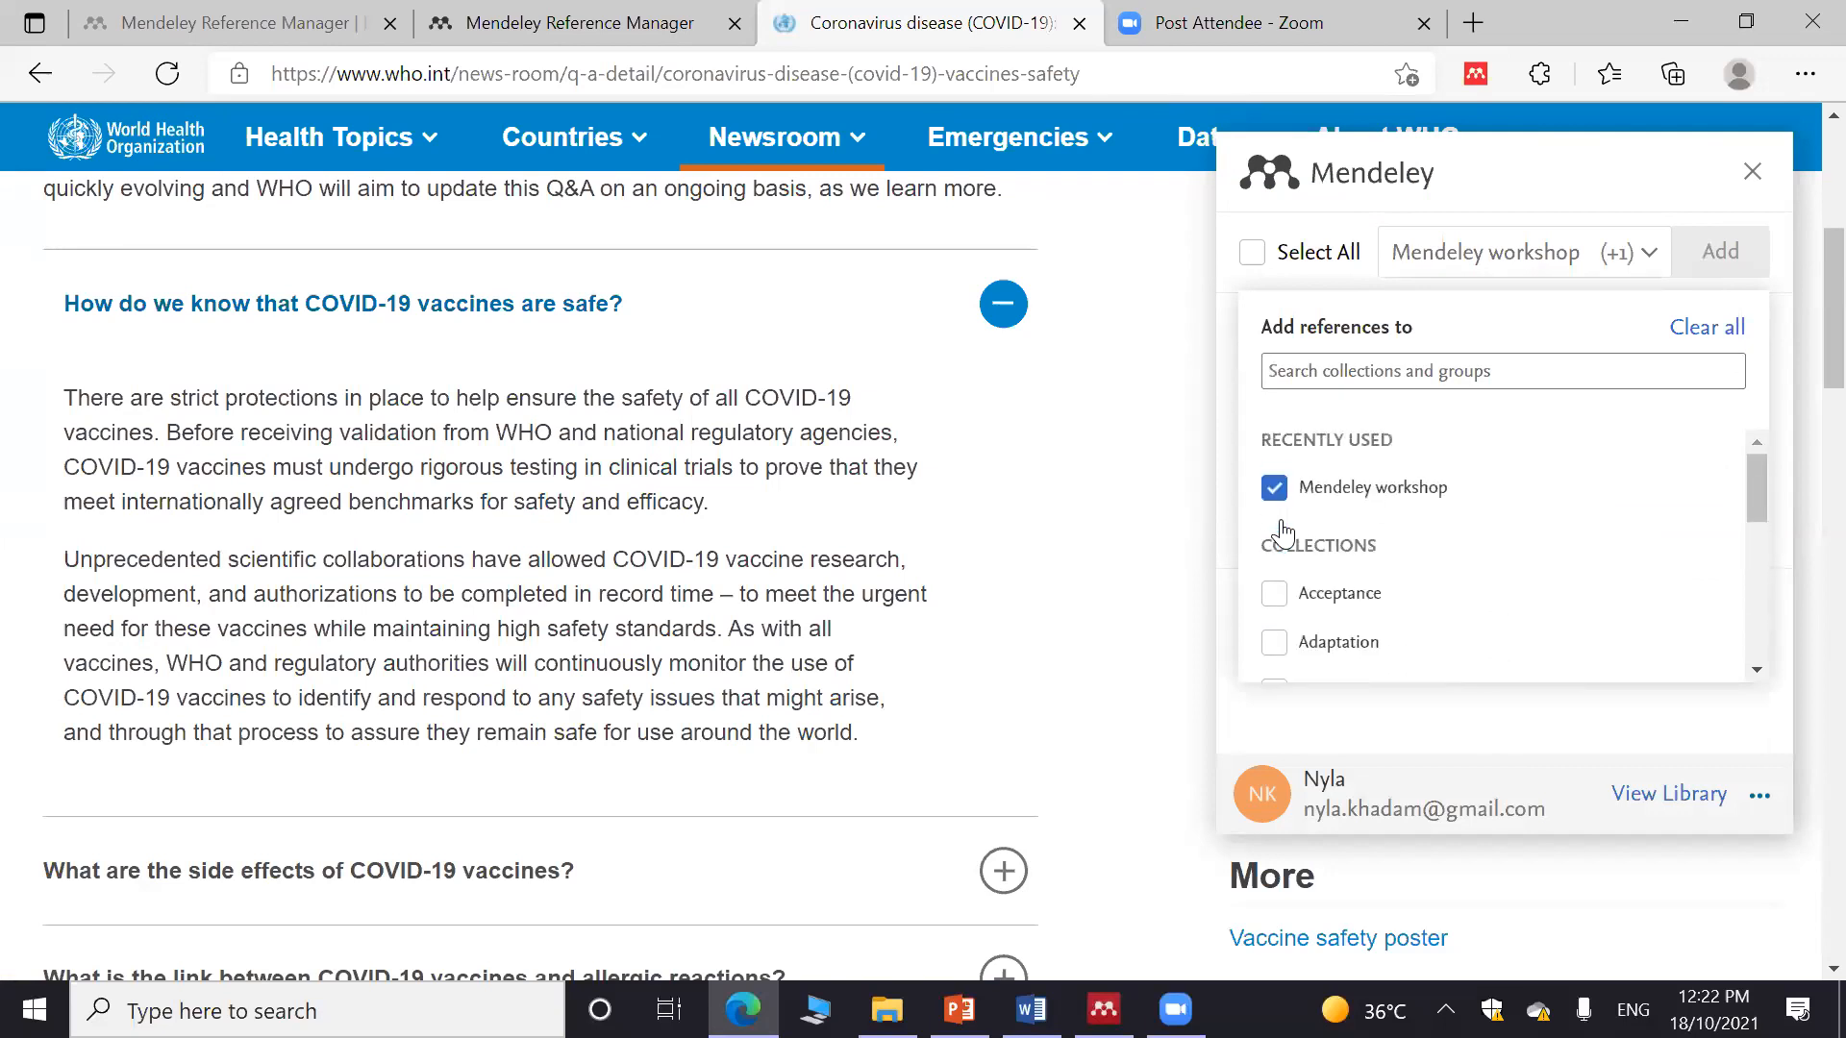
scroll(1279, 529, "down", 3)
left_click(1394, 563)
scroll(1399, 574, "up", 3)
scroll(1403, 574, "down", 5)
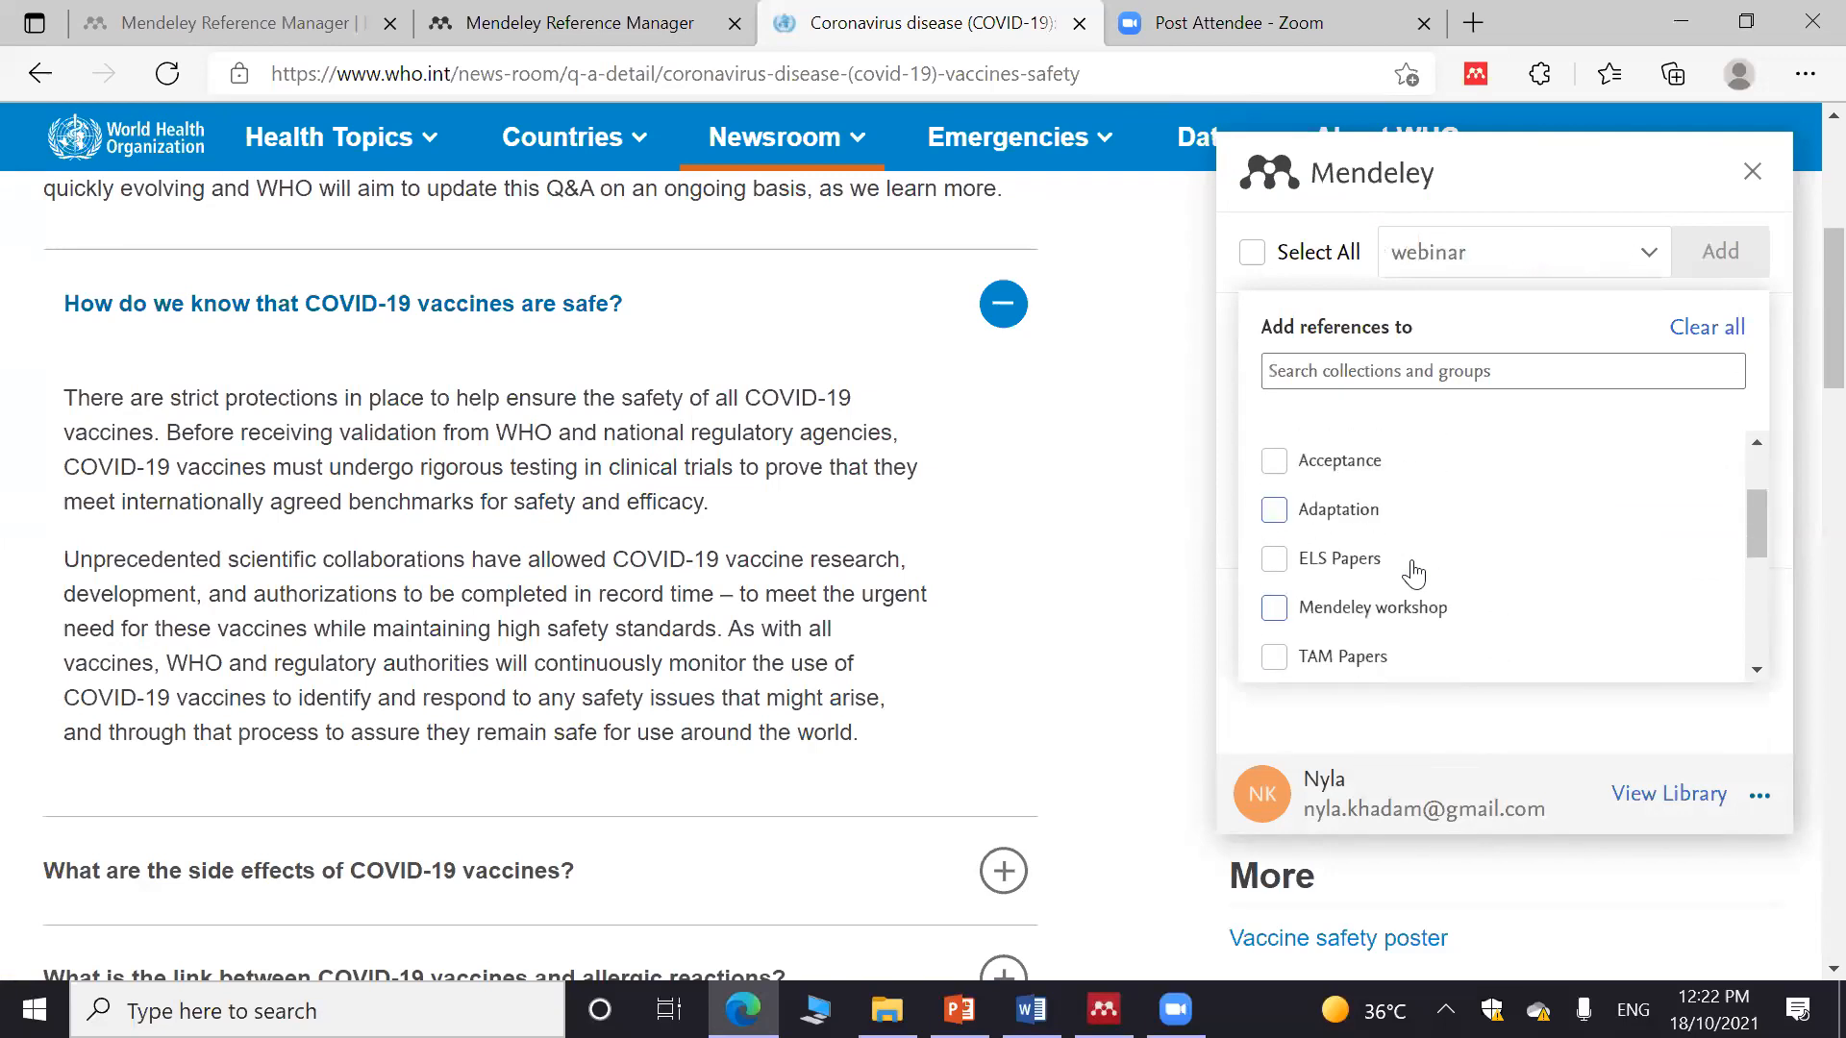
Add the detected reference "Coronavirus disease (COVID-19): Vaccines safety" to the webinar collection
left_click(1721, 256)
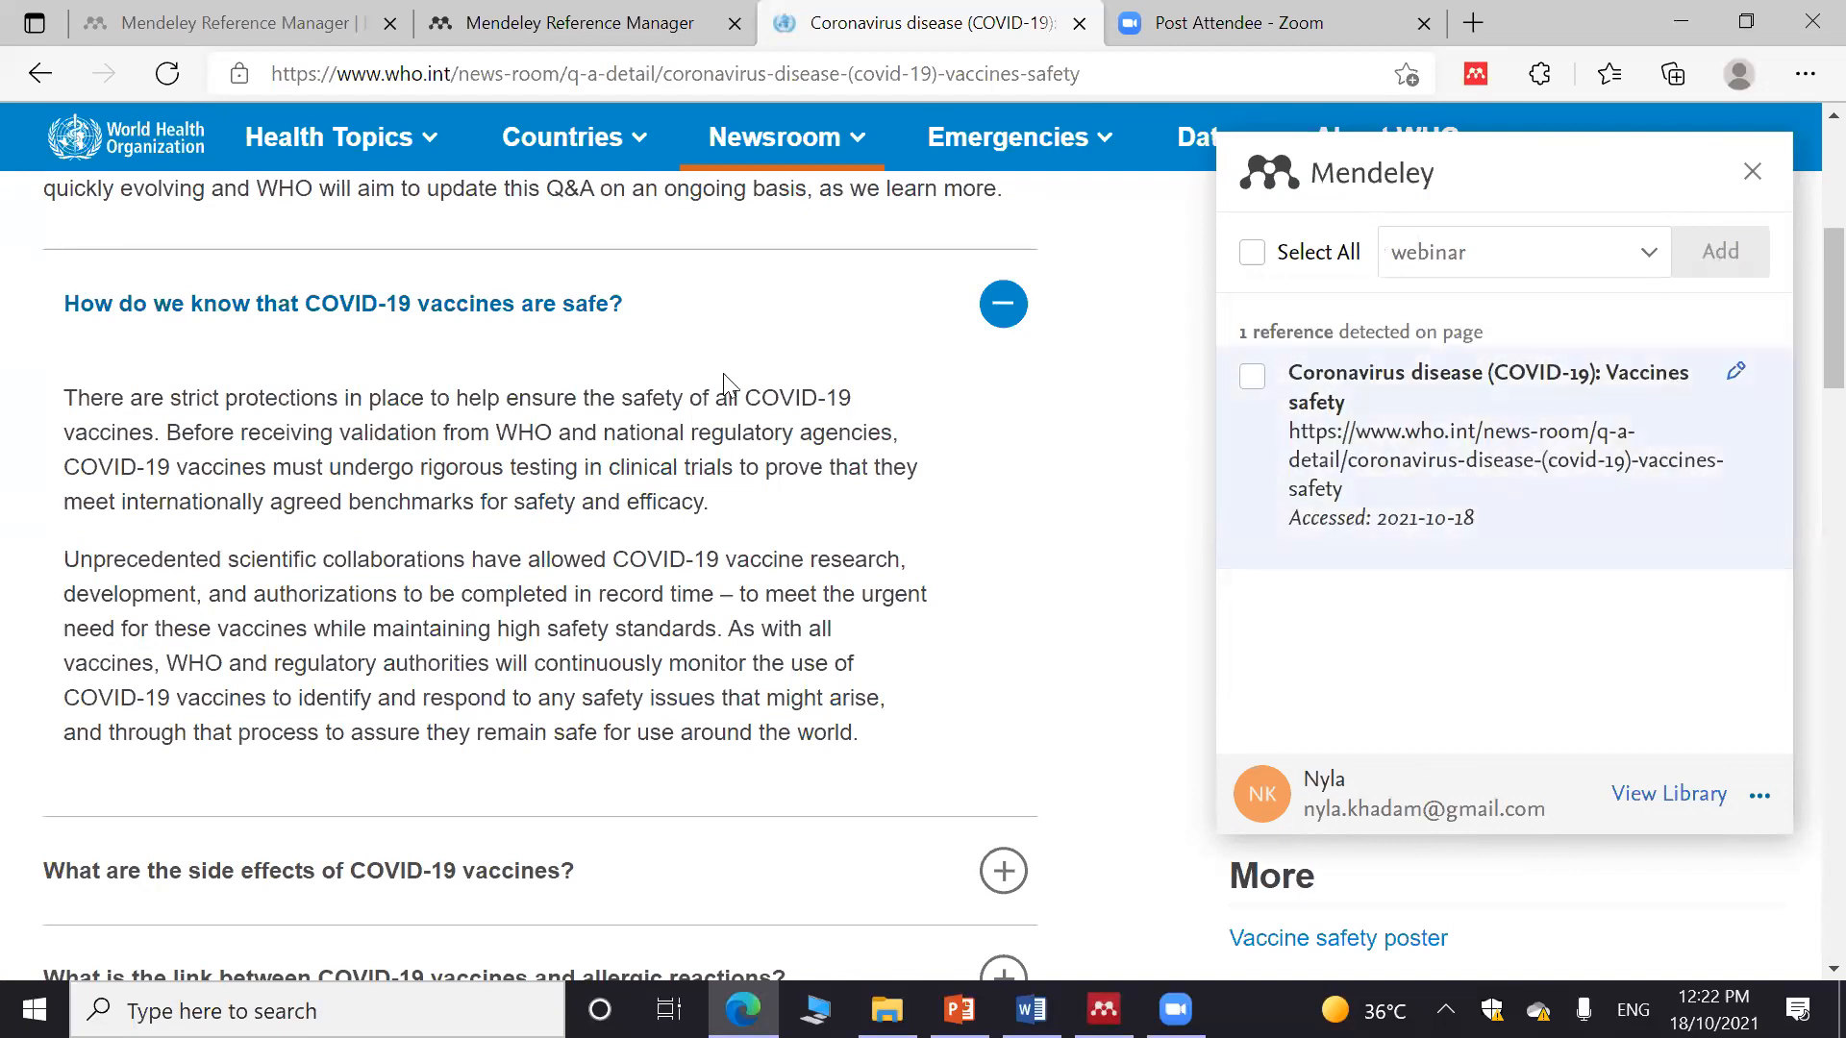
left_click(1535, 382)
left_click(1740, 260)
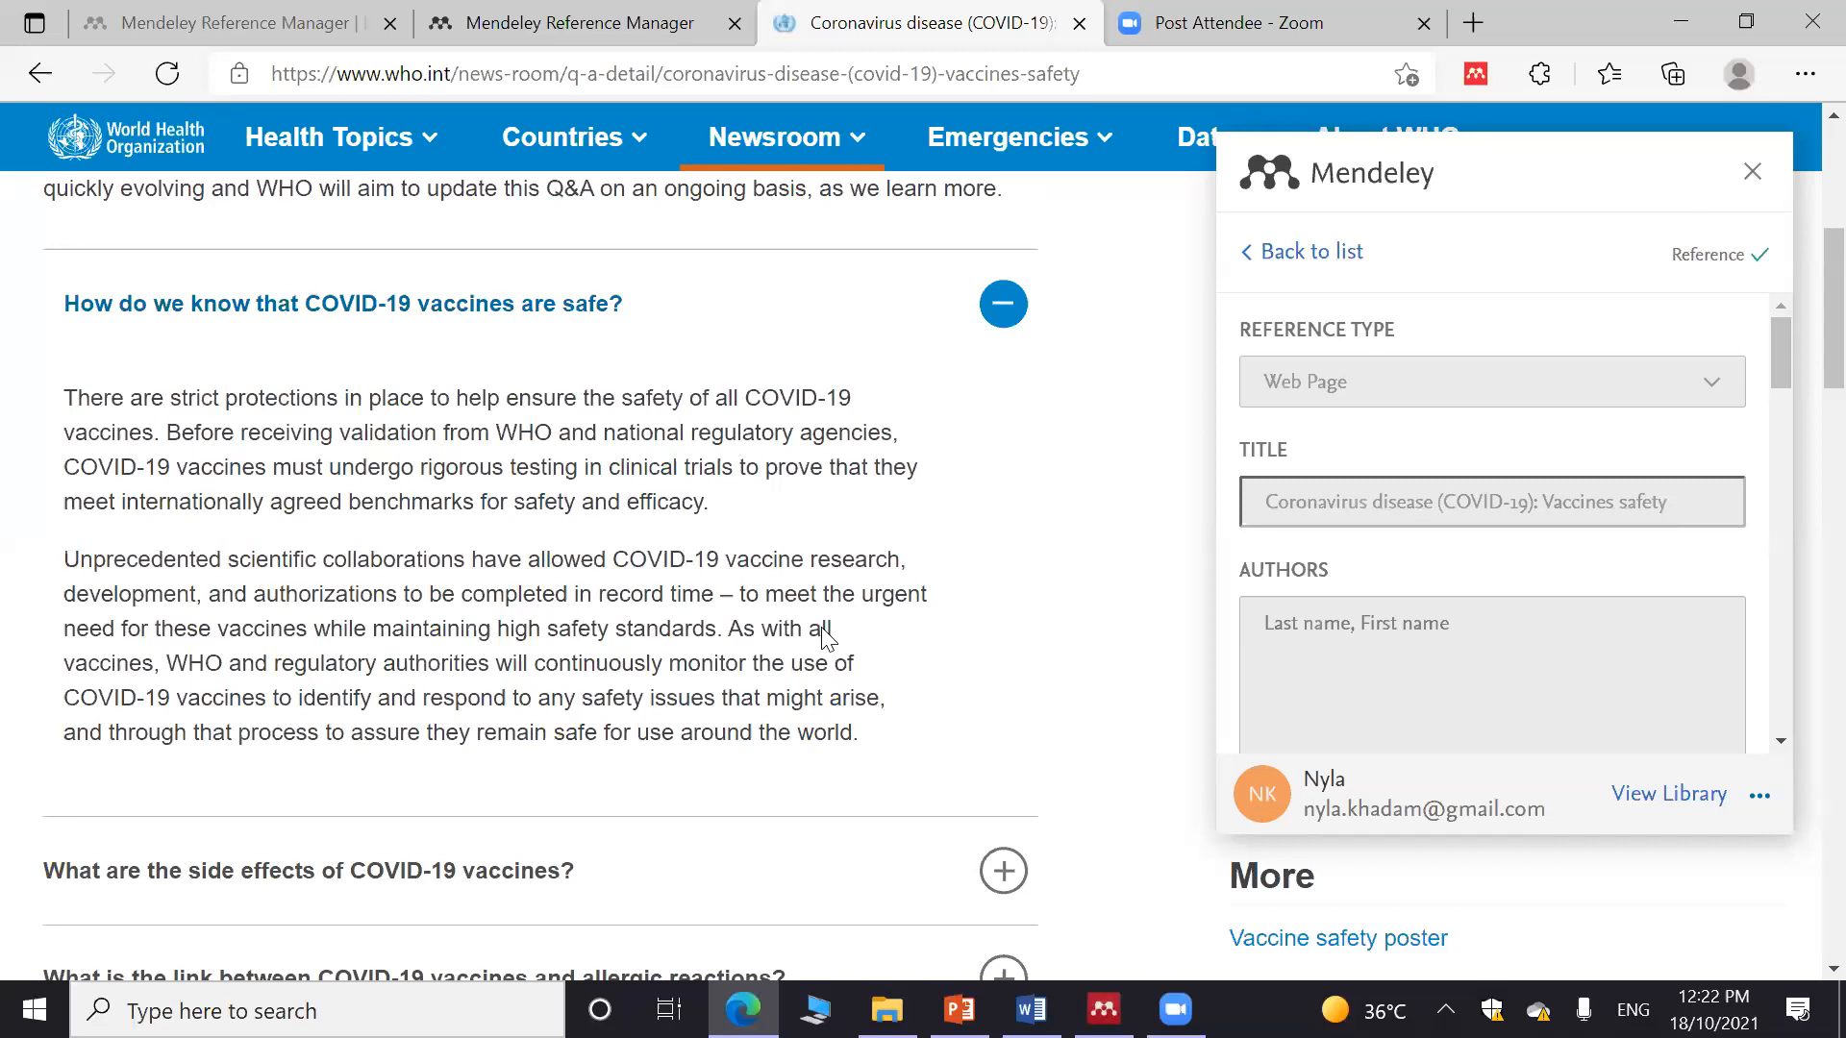
Switch to the Word document and start a Mendeley citation at the end of the last pasted paragraph, going to Mendeley for the source
mouse_move(1030, 1010)
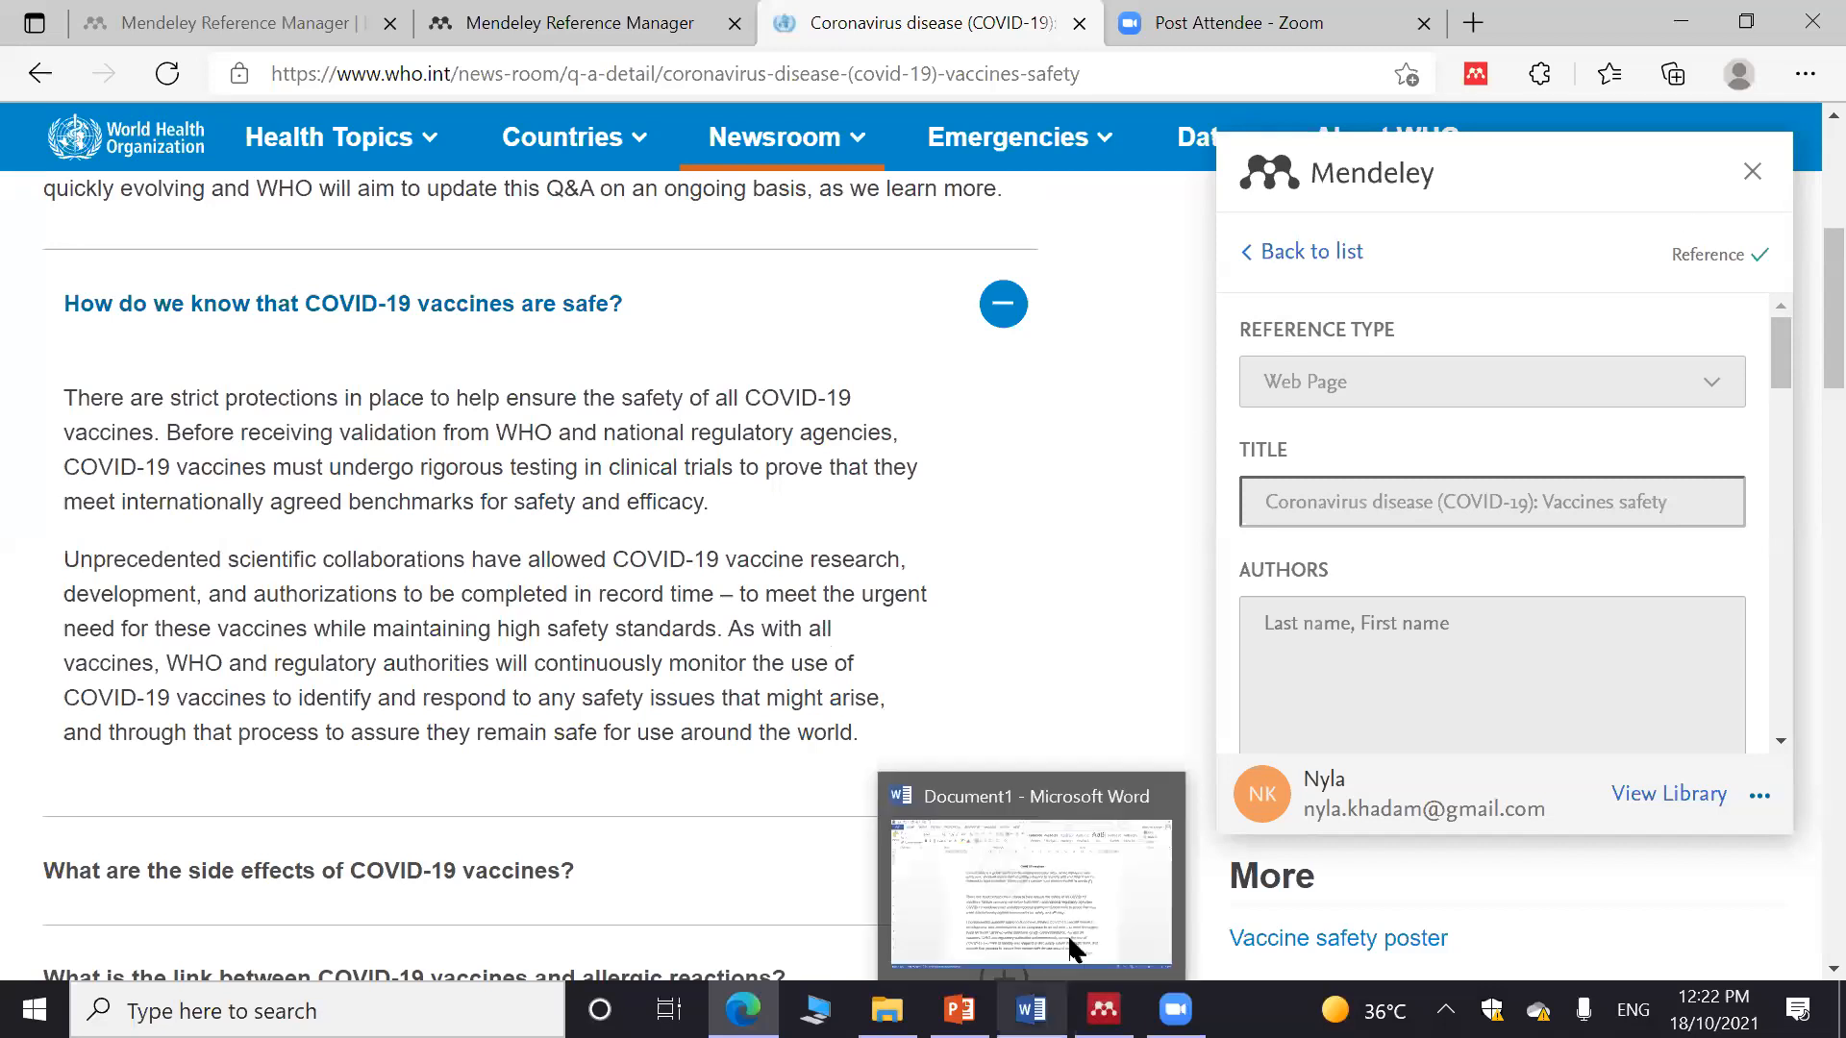
left_click(1031, 894)
scroll(1228, 746, "down", 2)
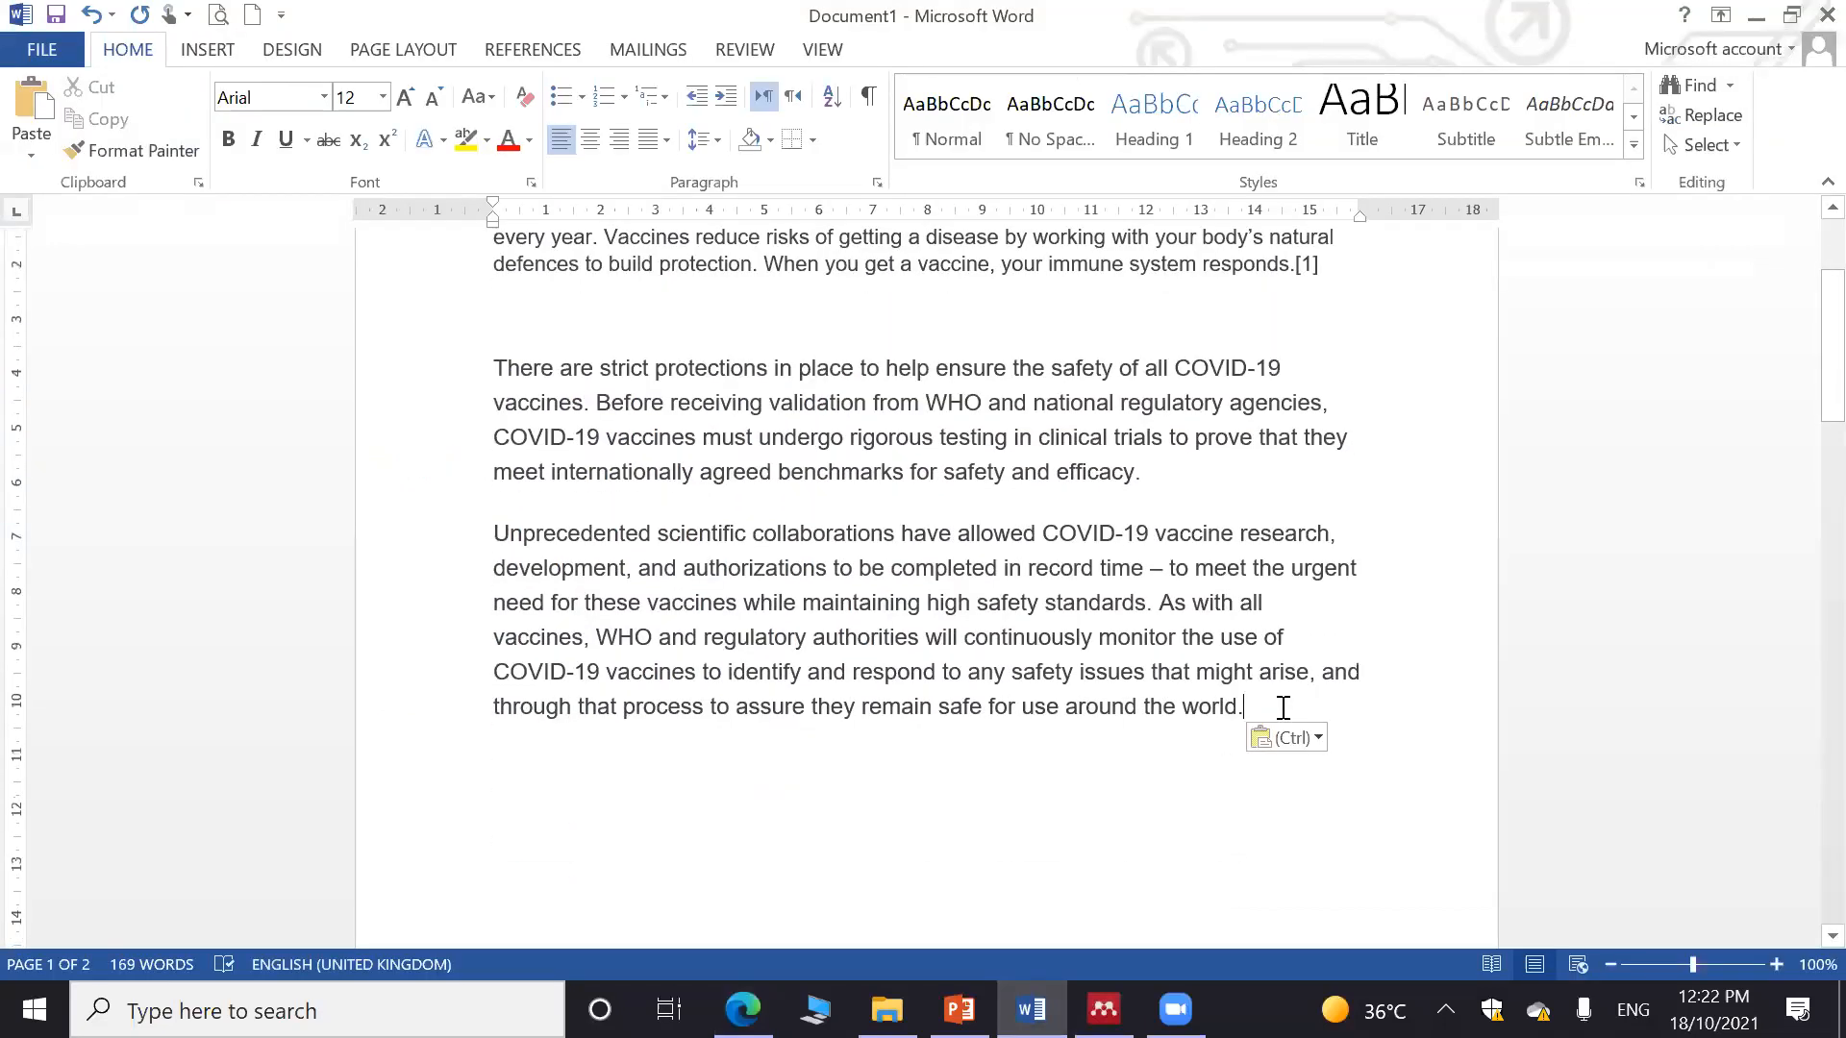
left_click(562, 52)
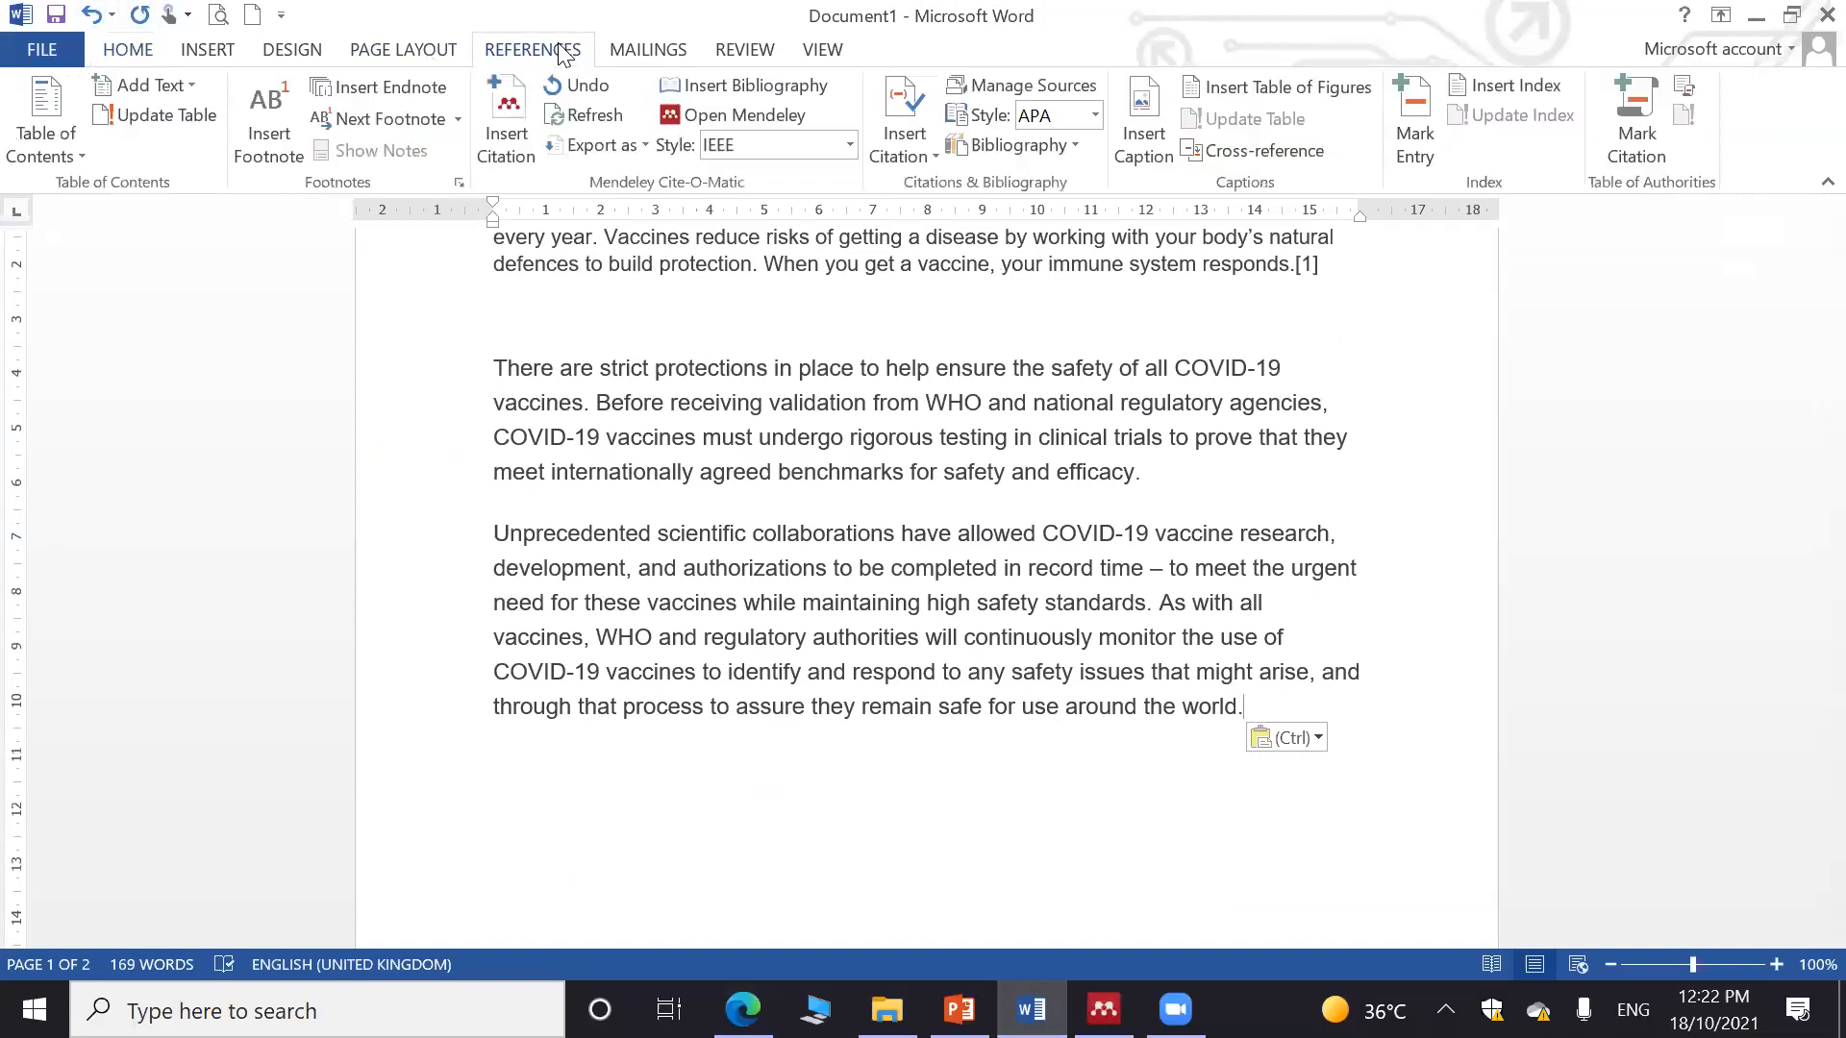
left_click(504, 146)
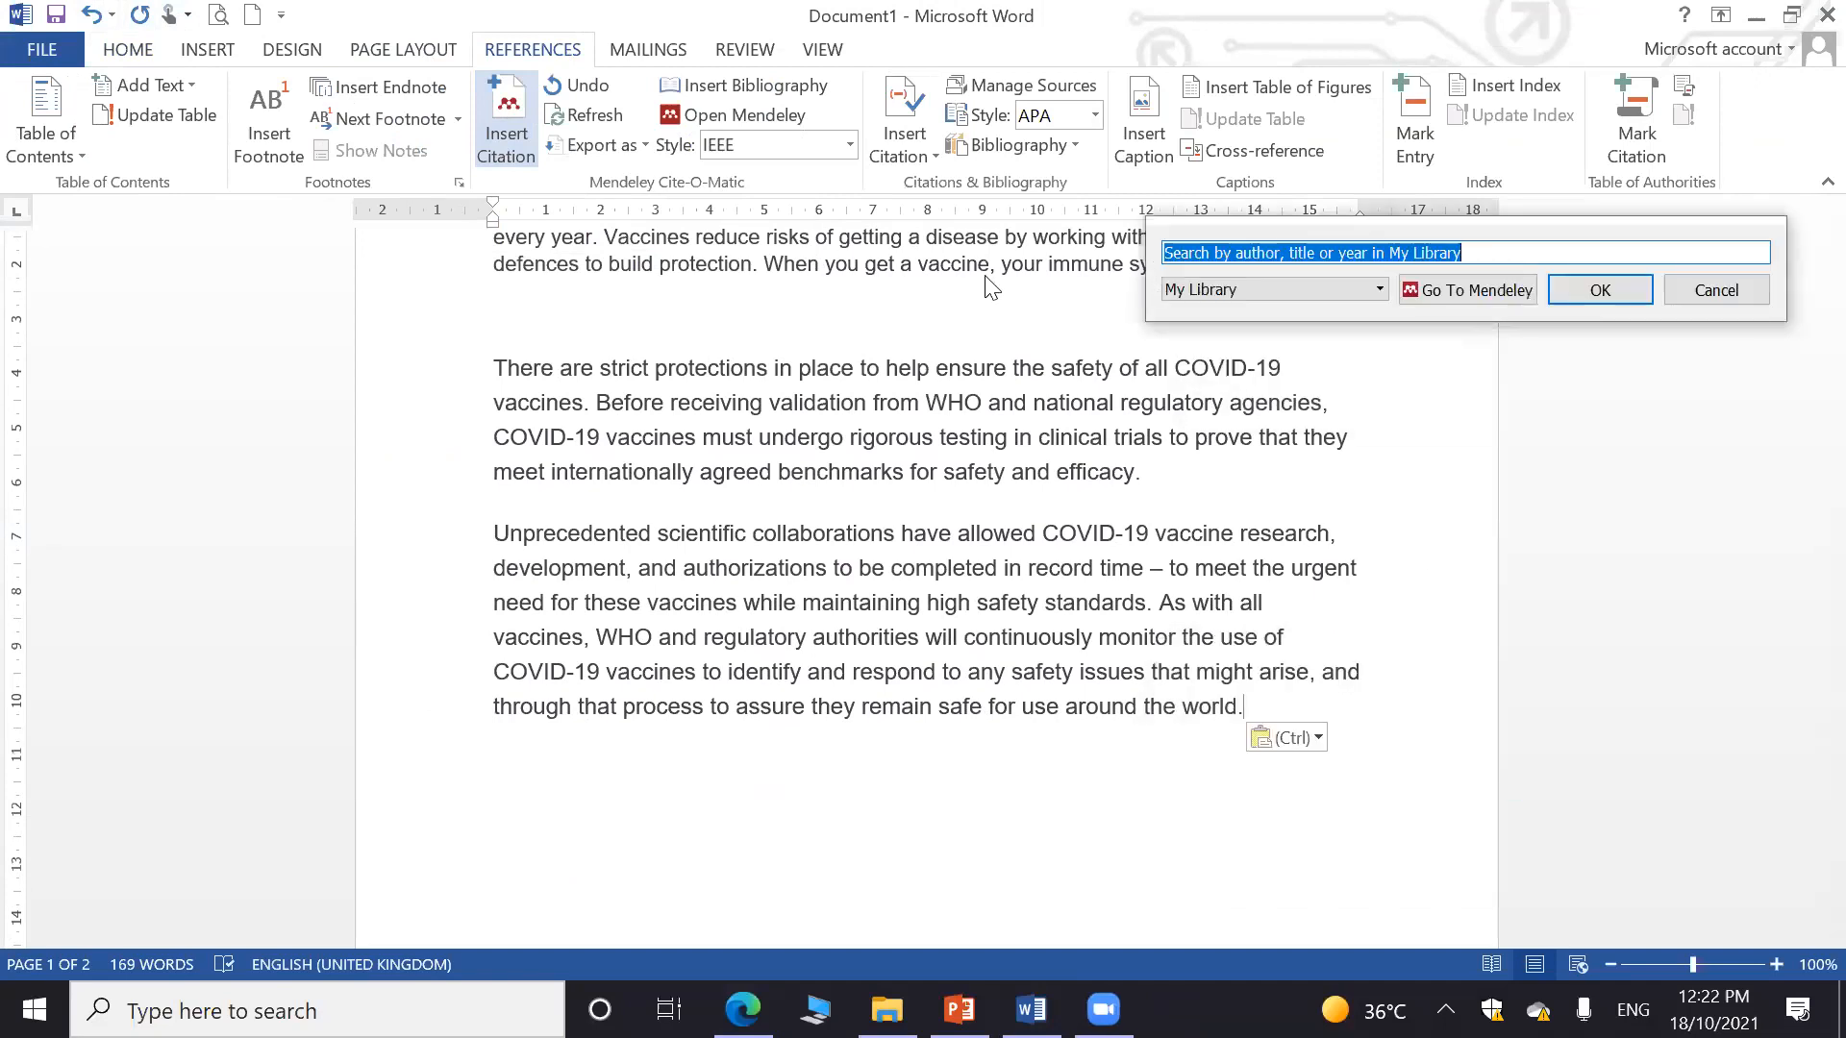
left_click(1132, 333)
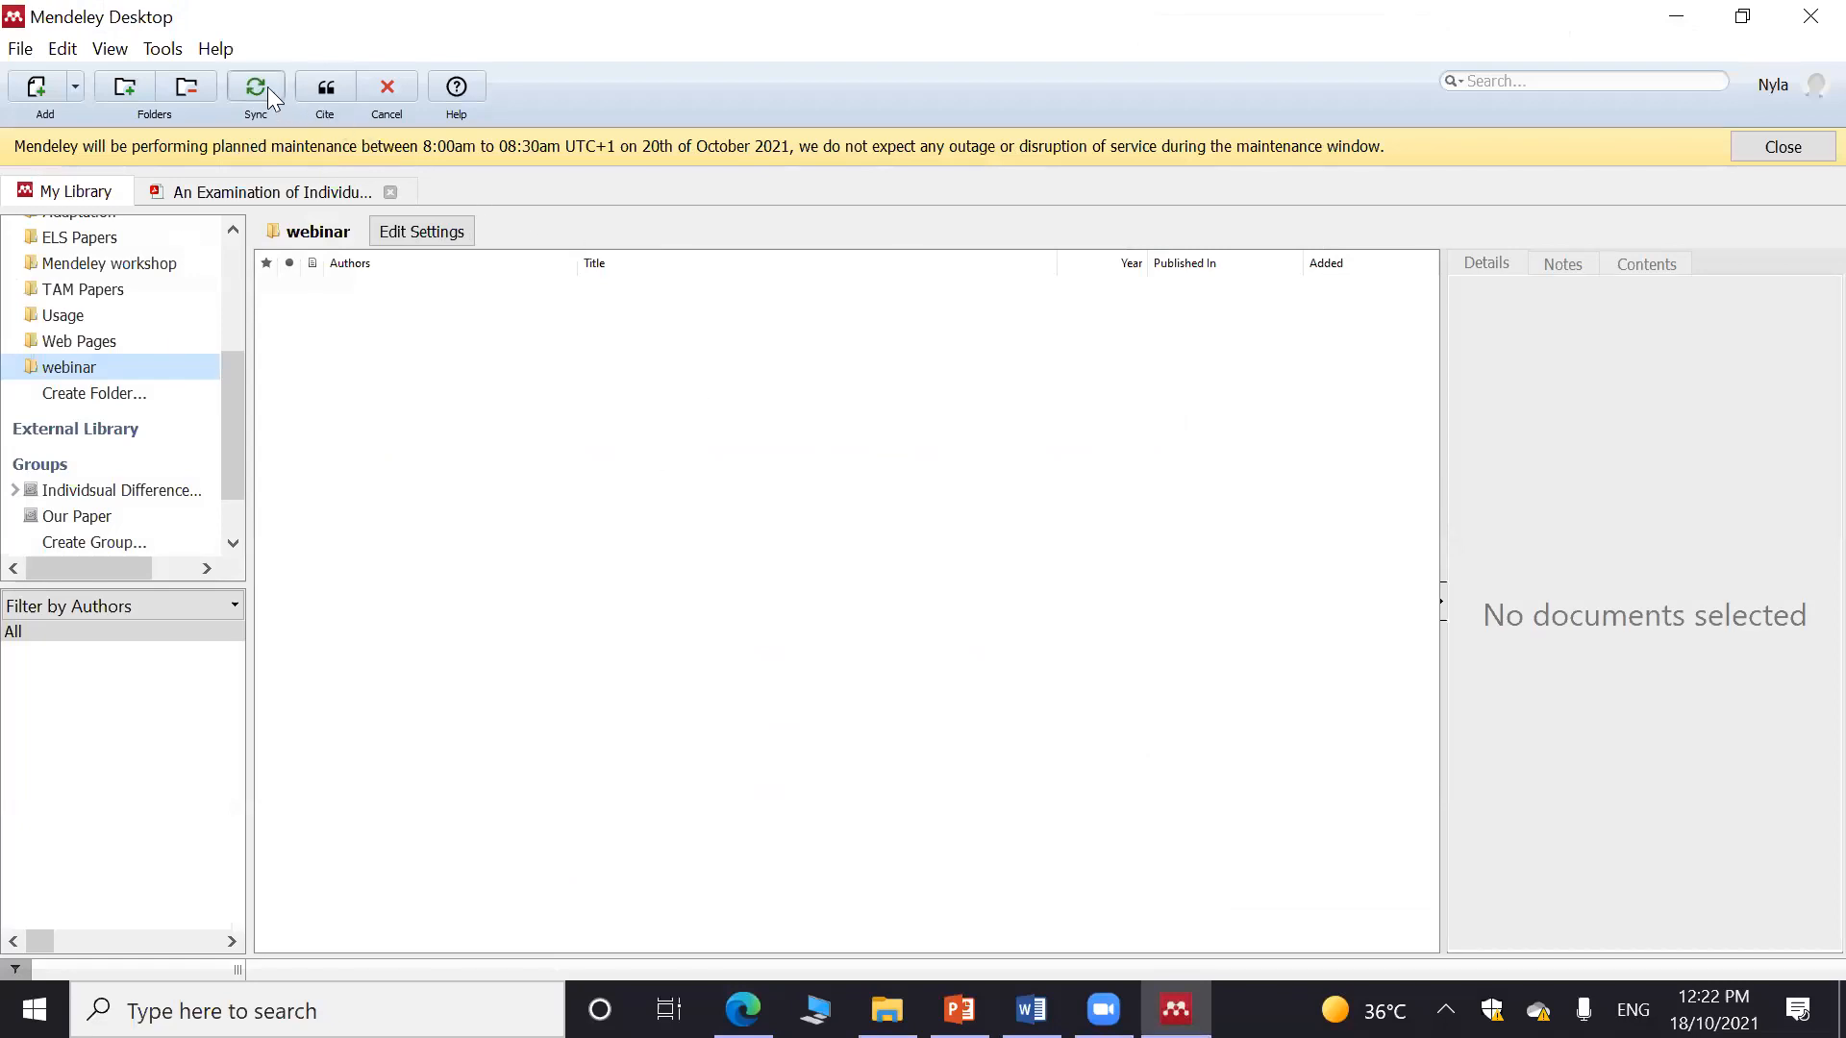
Sync the Mendeley library and cite "Coronavirus disease (COVID-19): Vaccines safety" from the webinar folder in the Word document
left_click(268, 86)
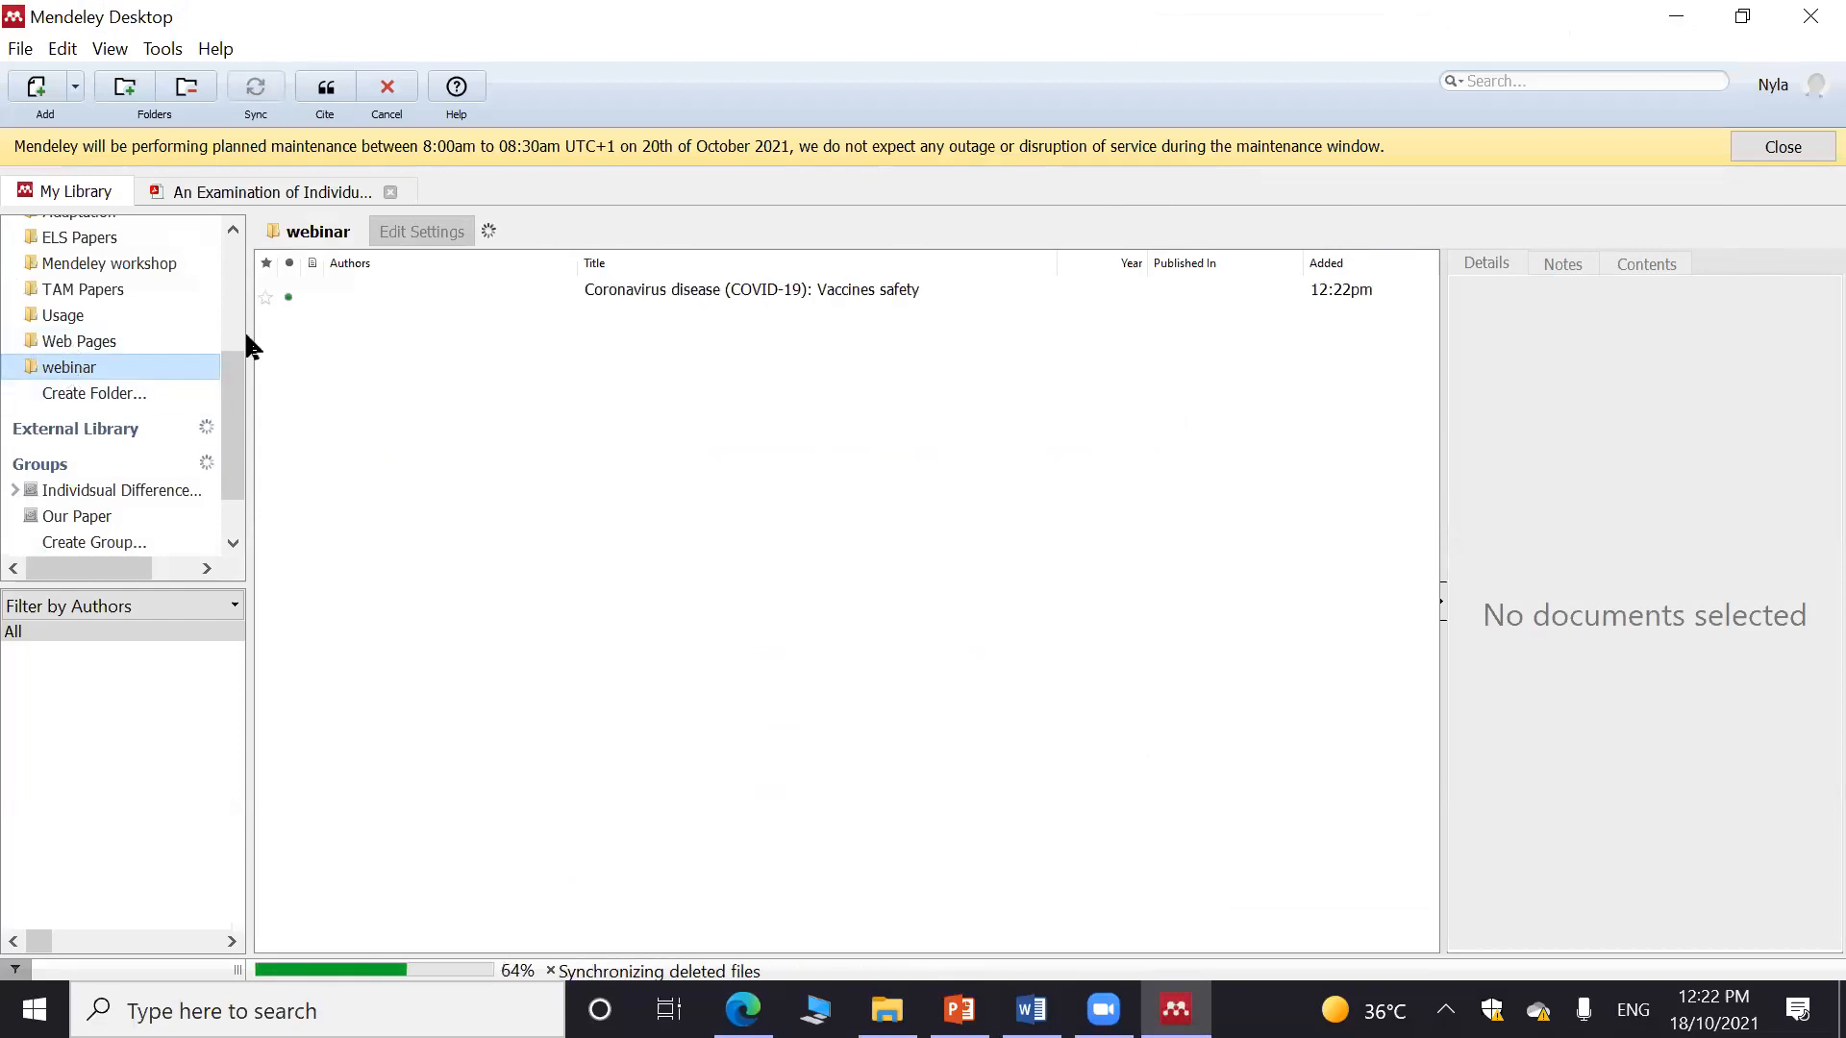
left_click(727, 292)
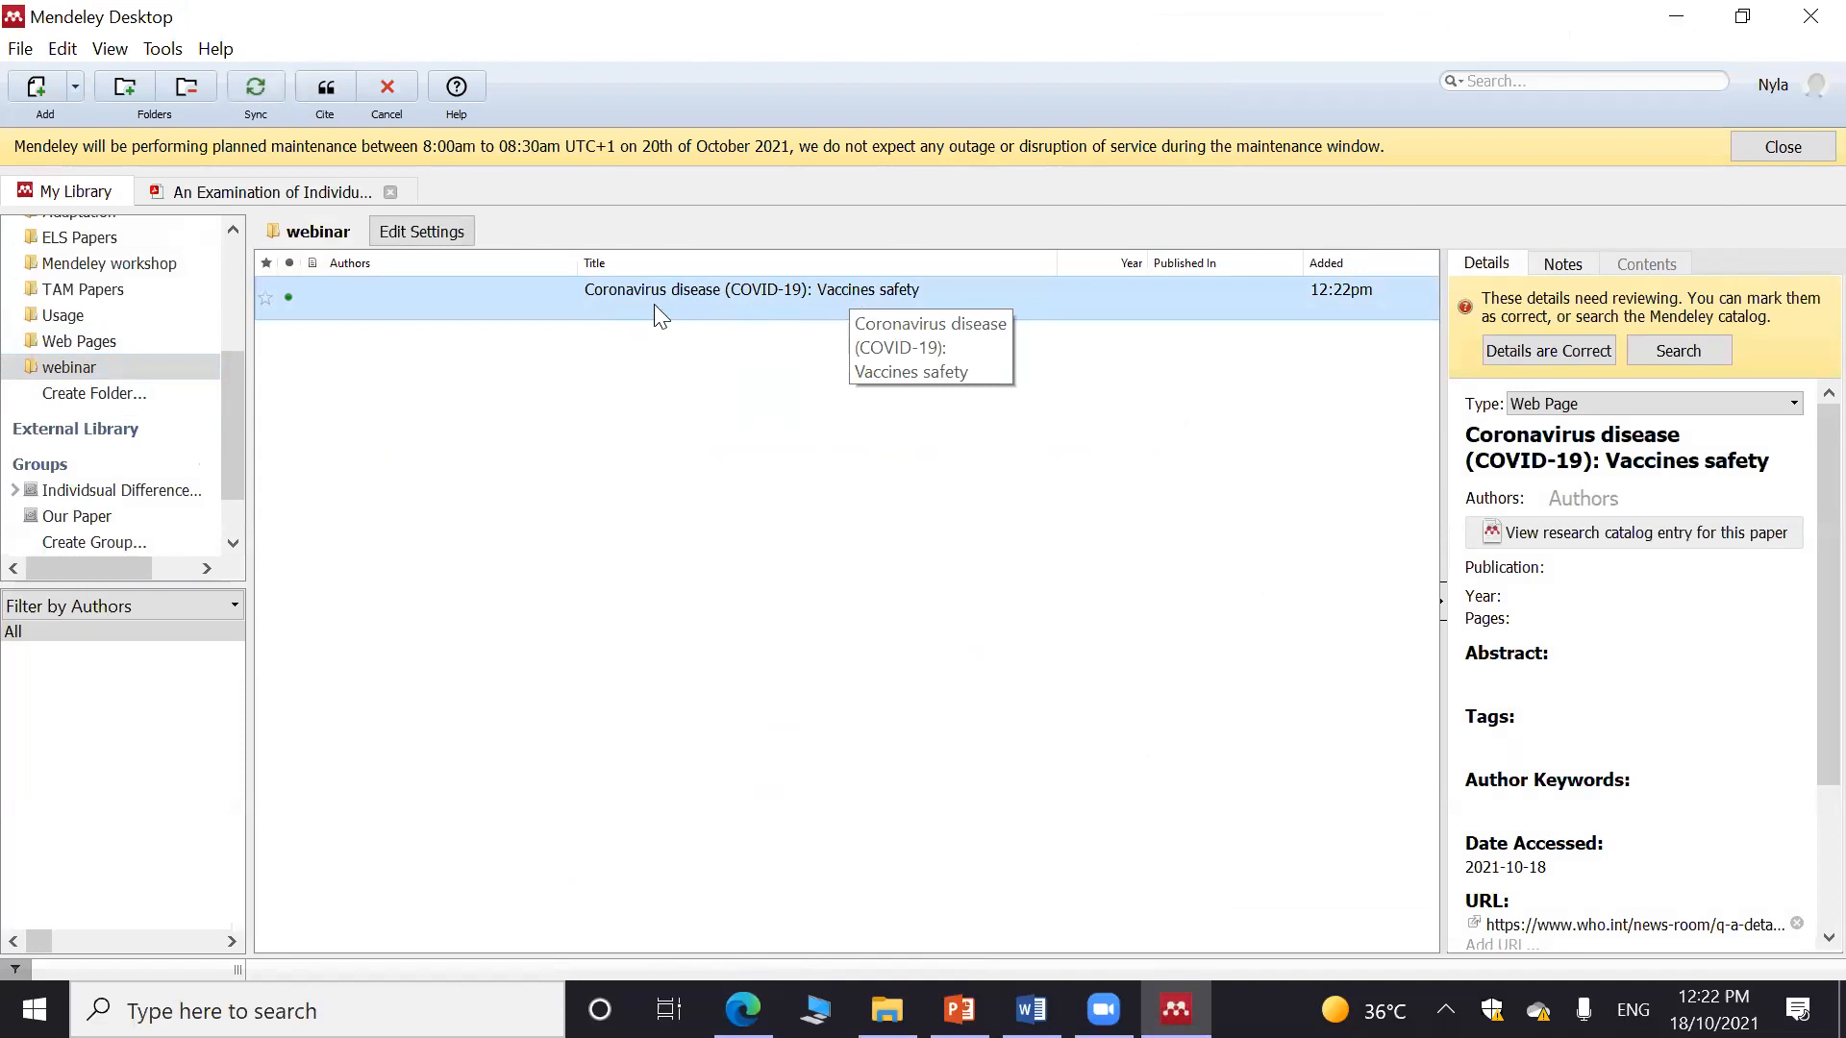
left_click(325, 93)
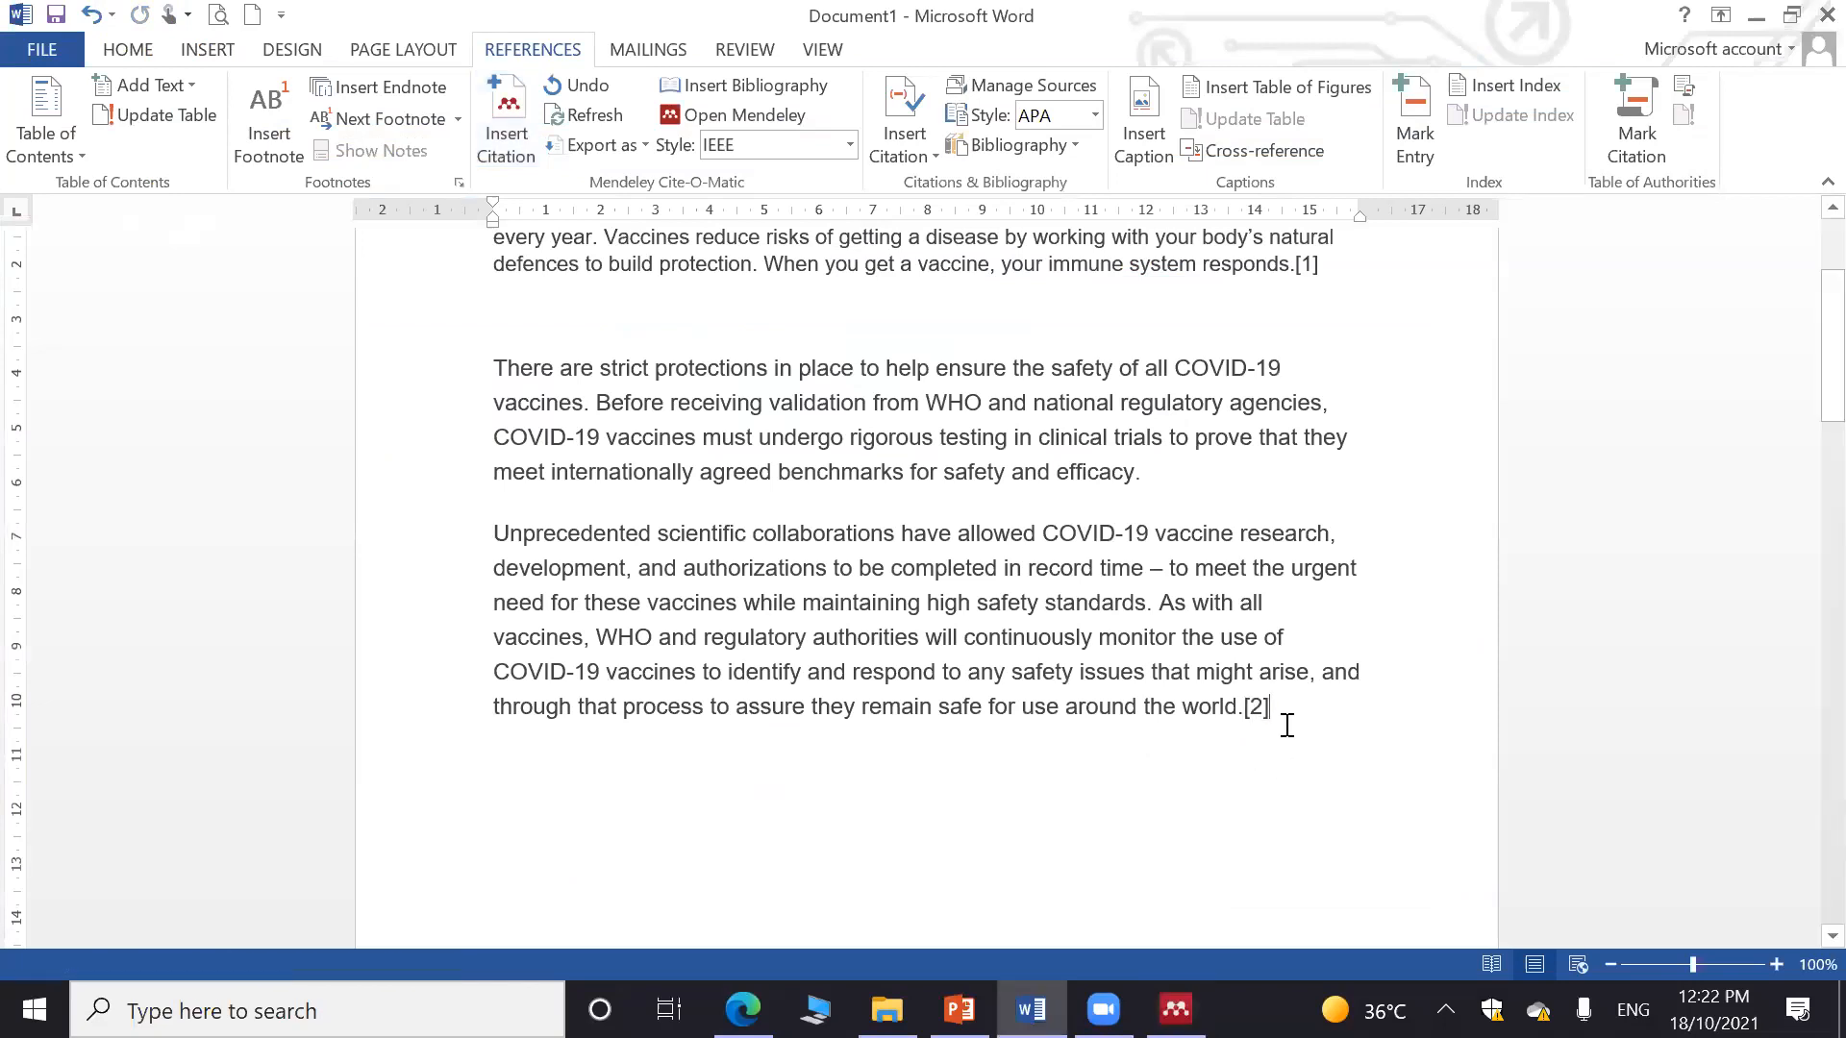
Change the Mendeley citation style to Modern Language Association 8th edition and inspect the citation after the last paragraph
left_click(1256, 708)
double_click(1245, 713)
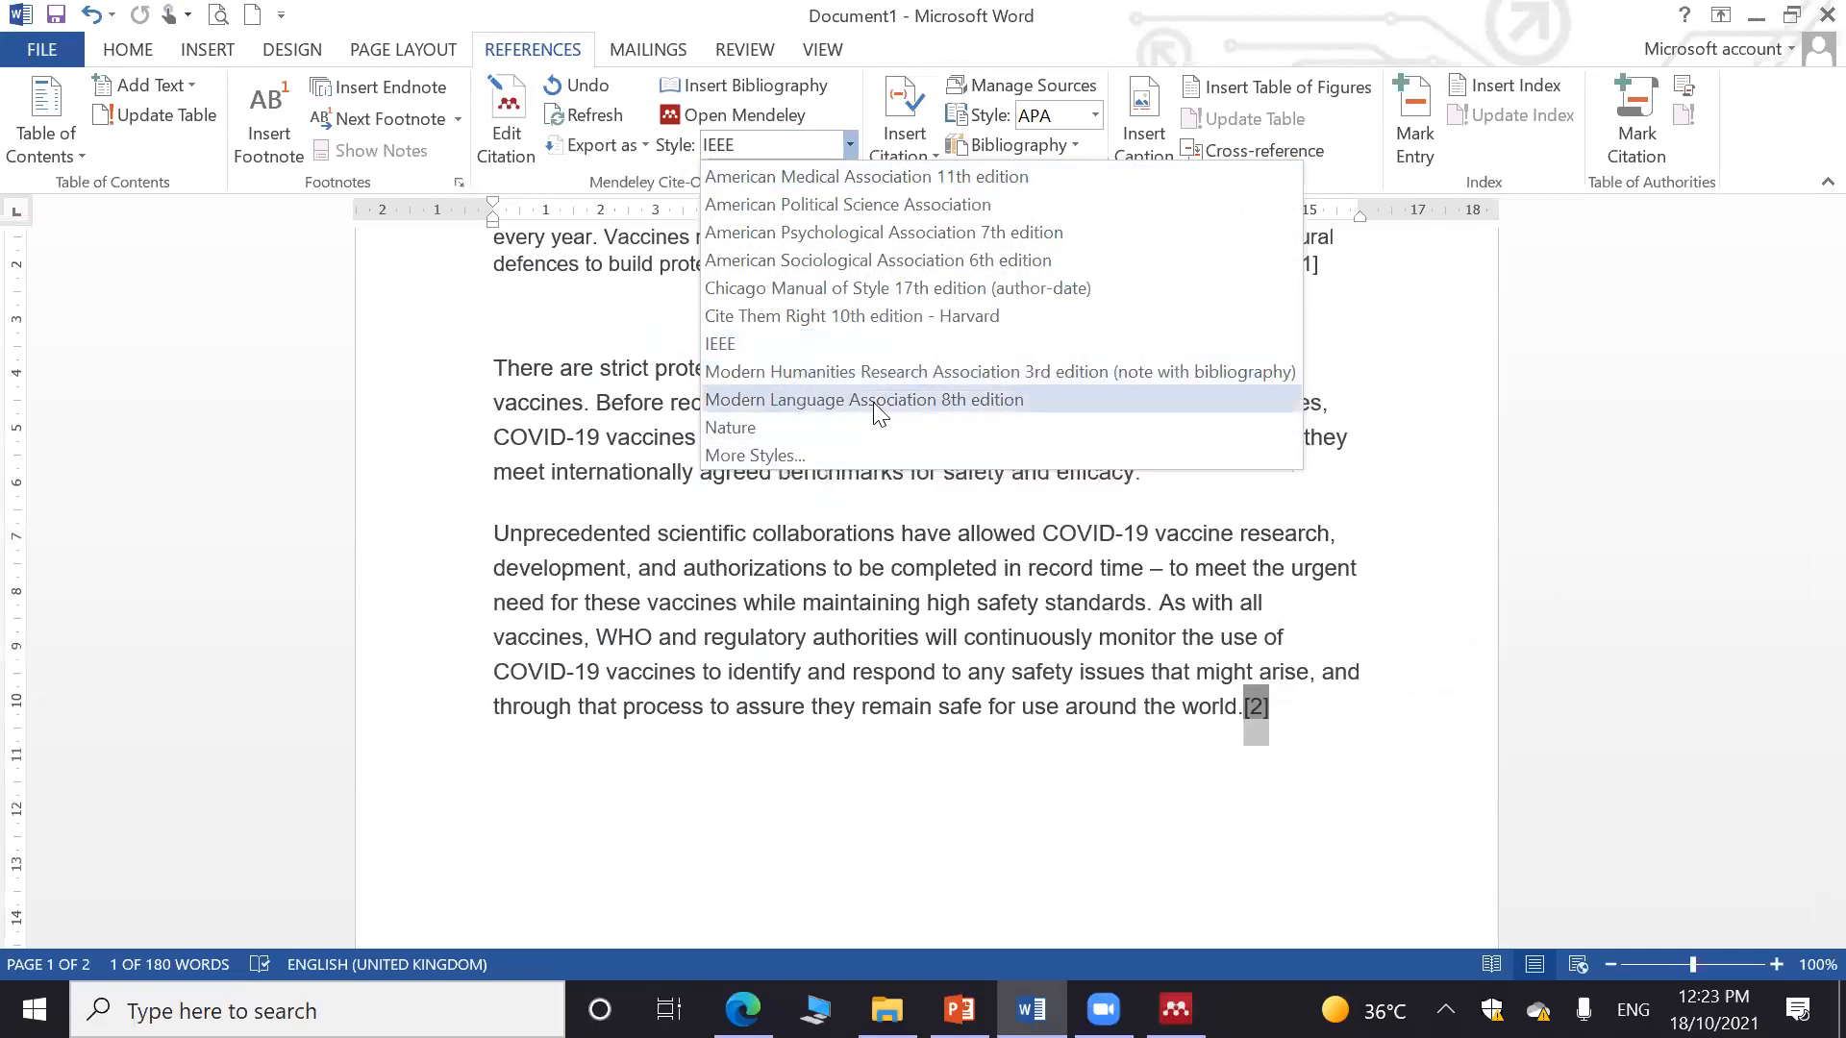
left_click(873, 402)
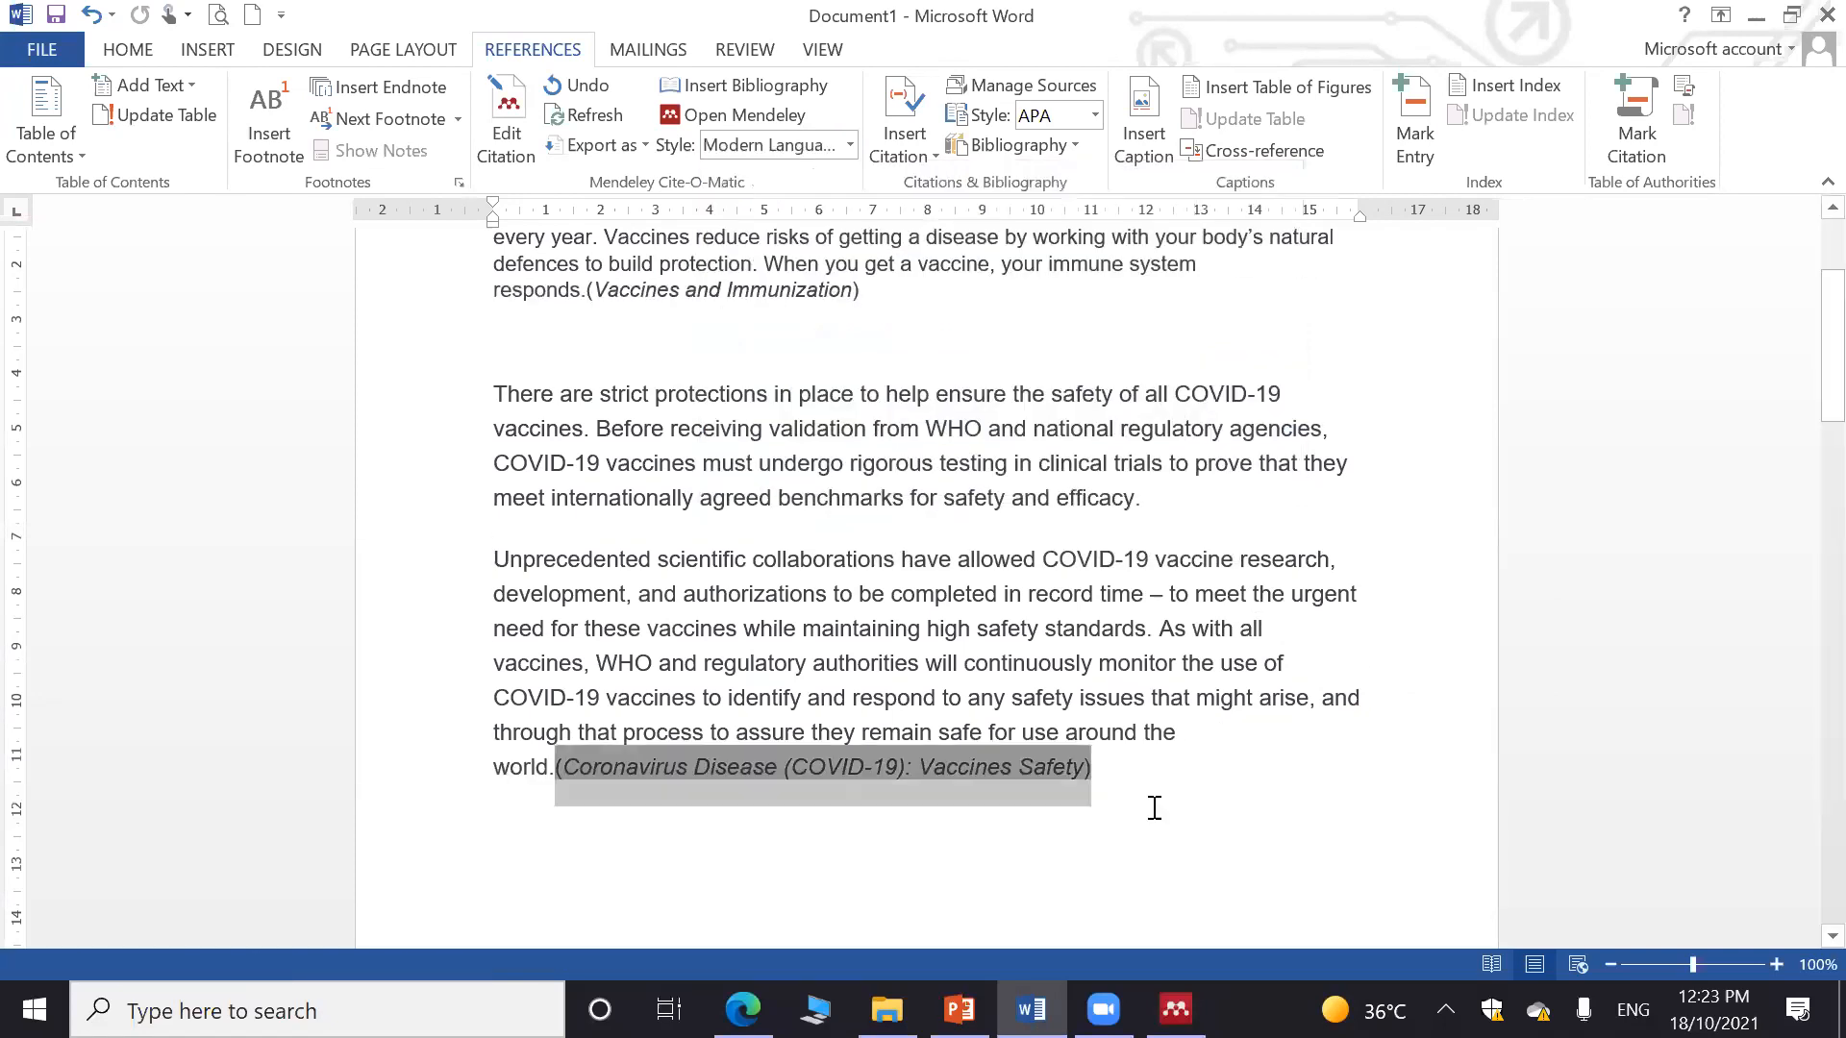
left_click(722, 825)
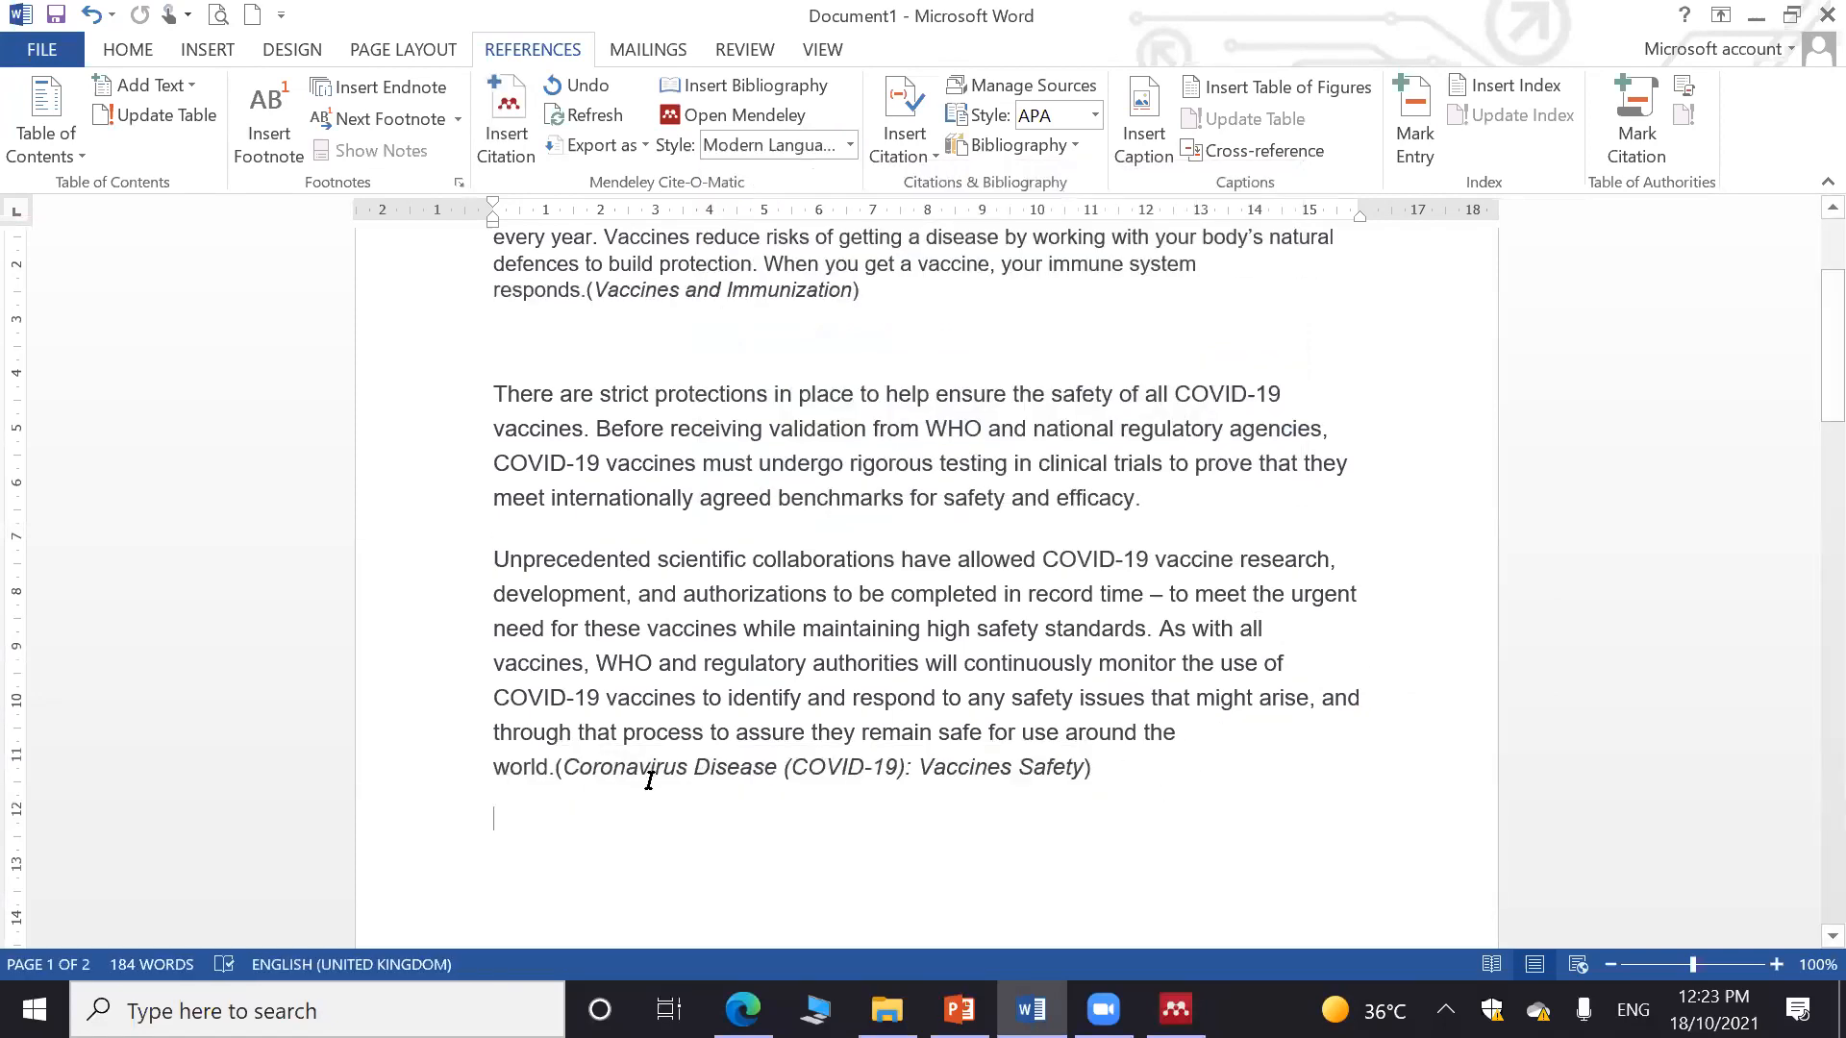
left_click(568, 775)
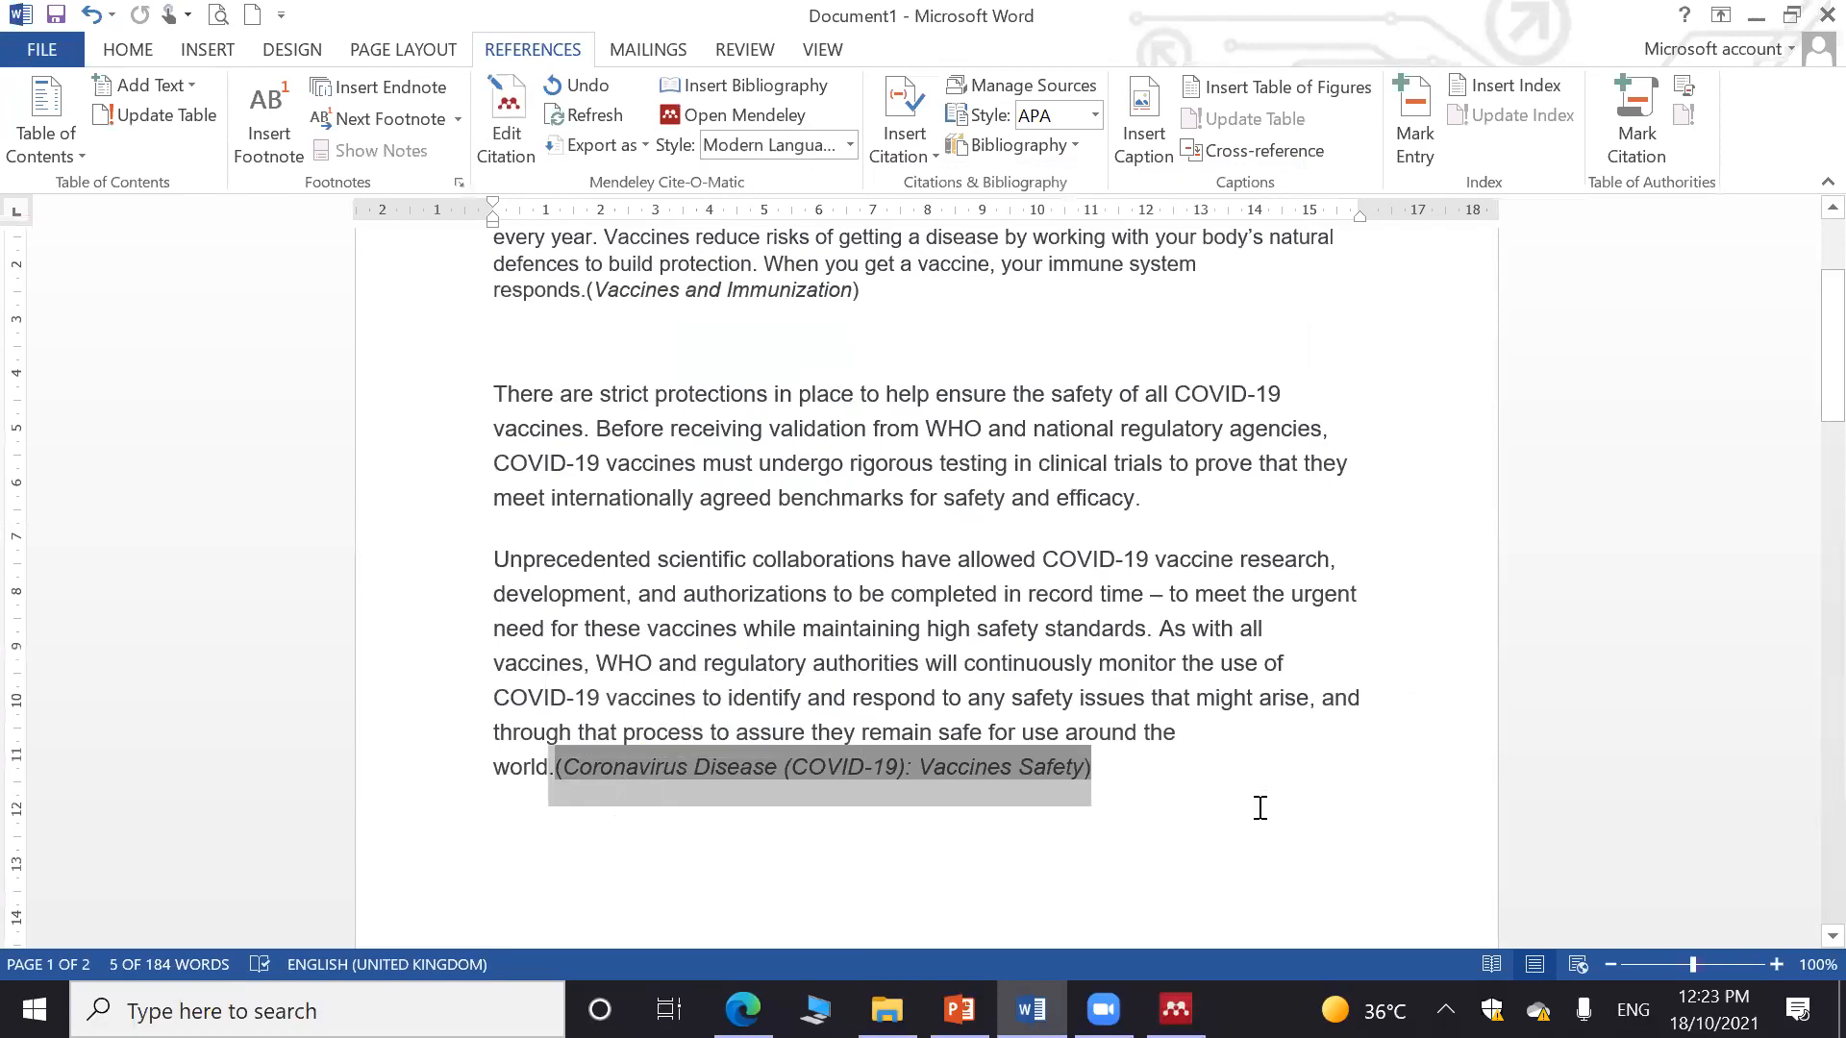
Set the Mendeley citation style back to IEEE and select the last paragraph's citation
left_click(850, 142)
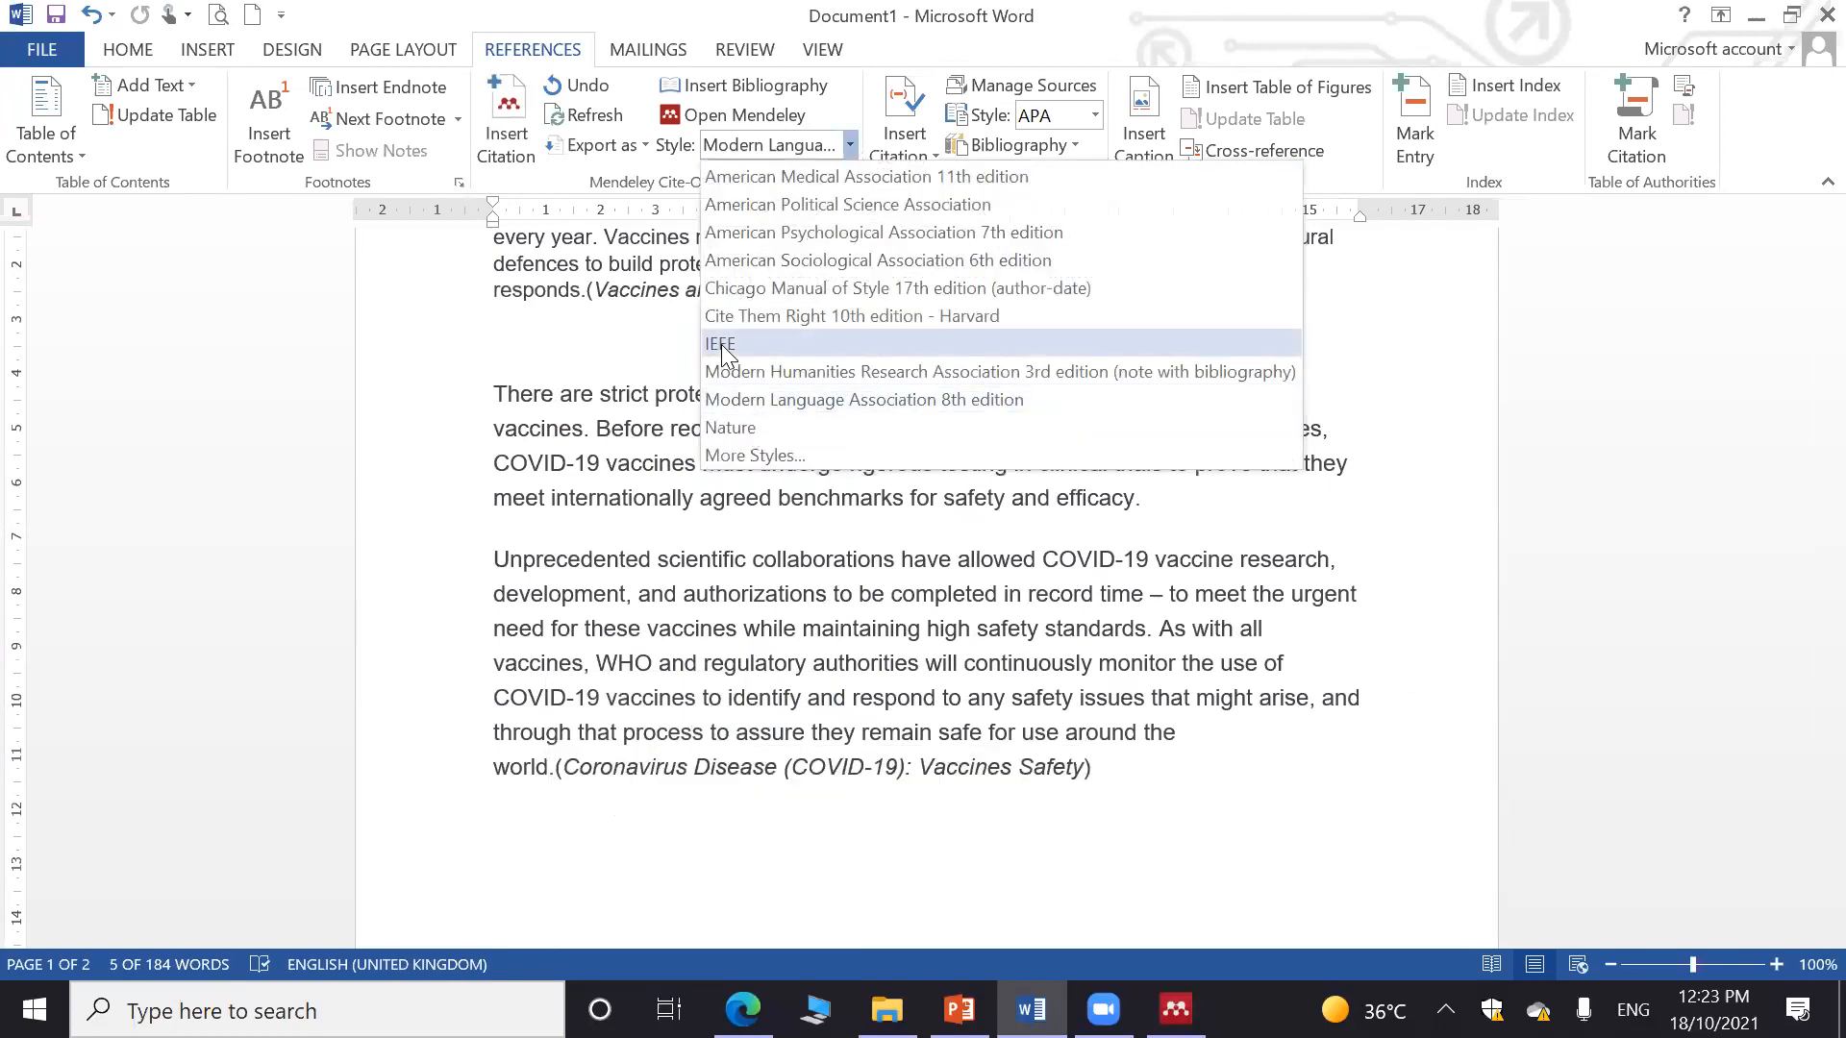
left_click(760, 343)
left_click(1261, 706)
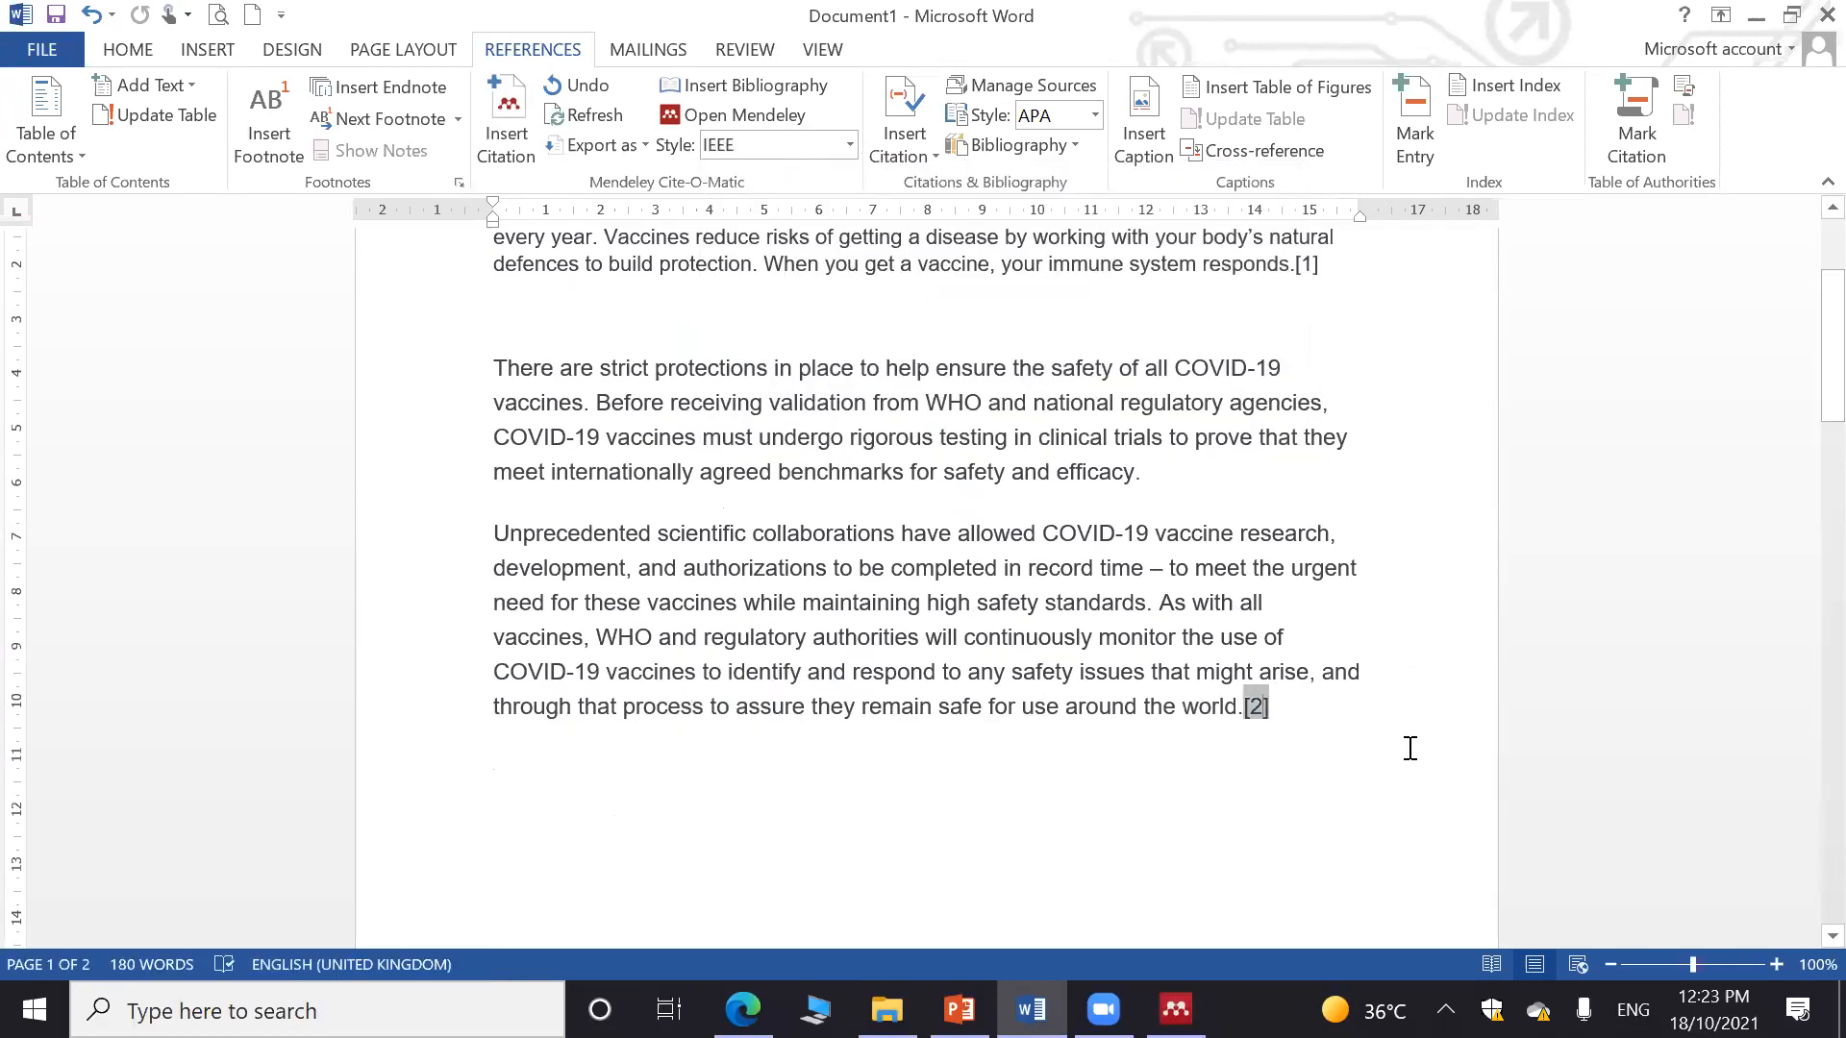
Delete the bibliography on page 2 and insert a new Mendeley bibliography in its place
left_click(1313, 728)
scroll(1311, 729, "down", 4)
scroll(1253, 432, "down", 10)
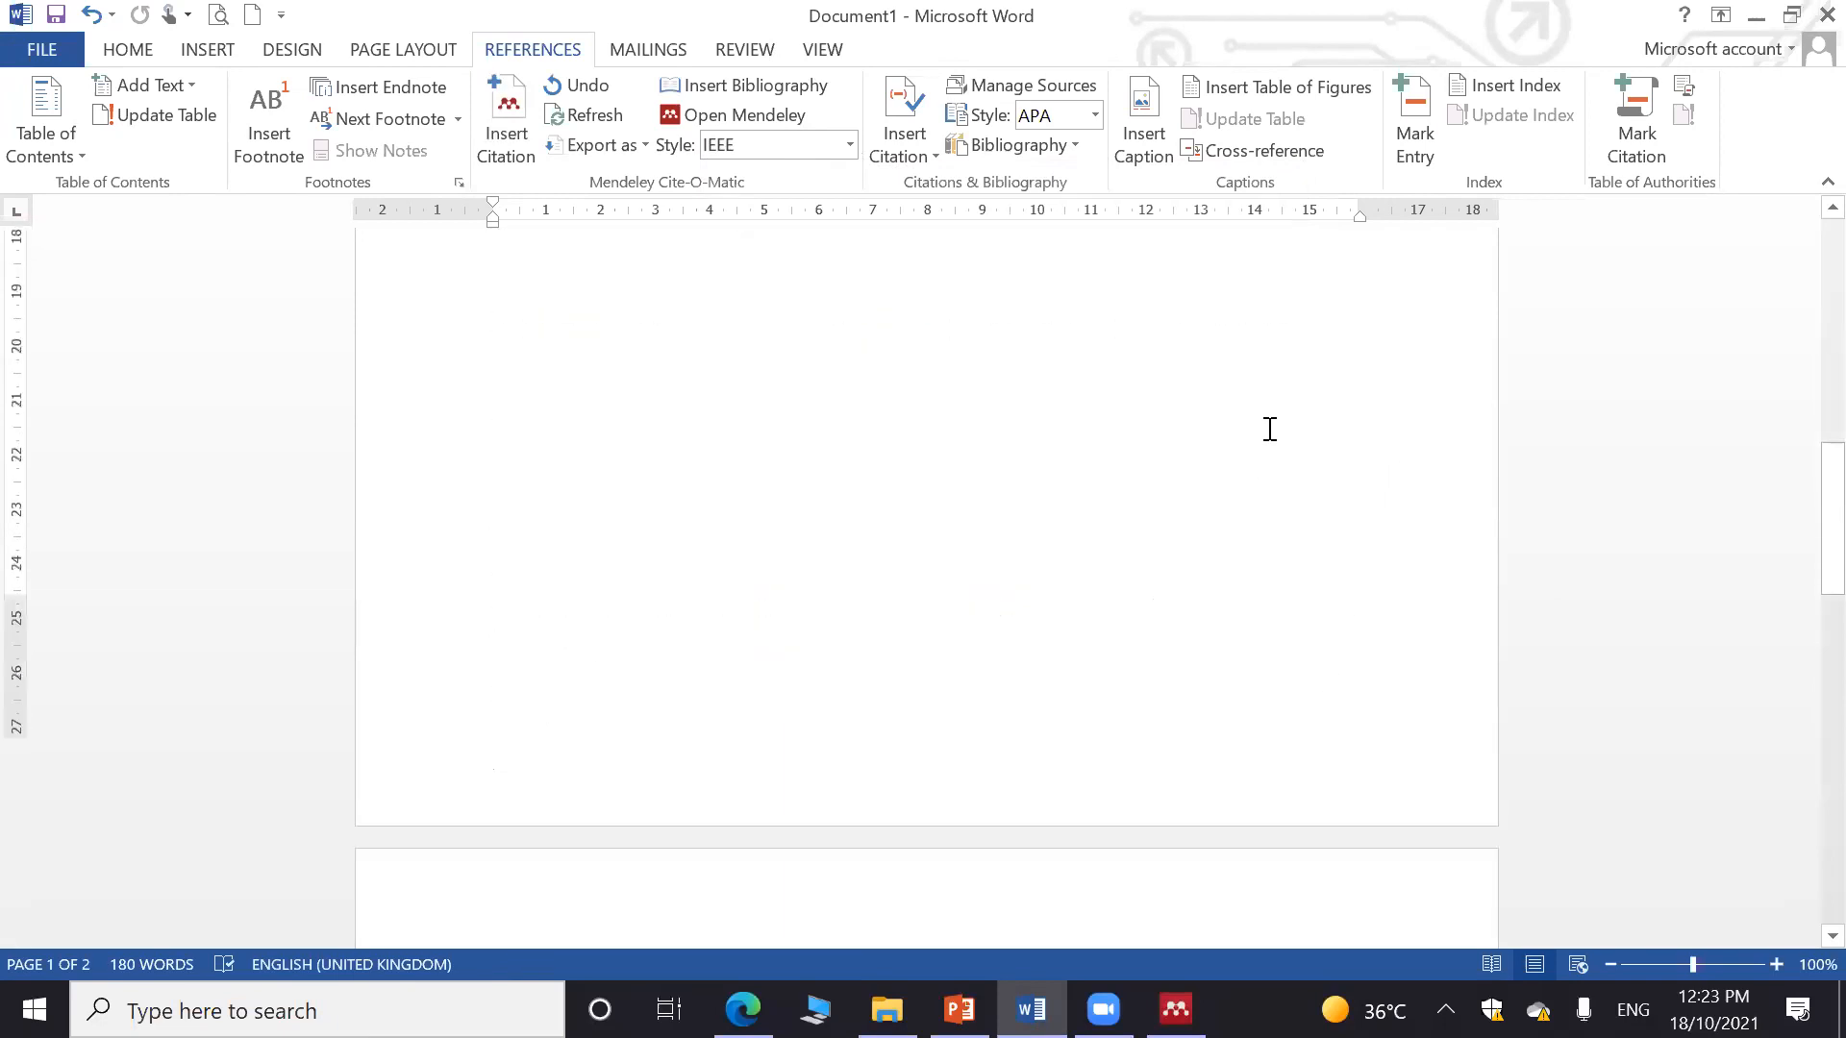
left_click(433, 359)
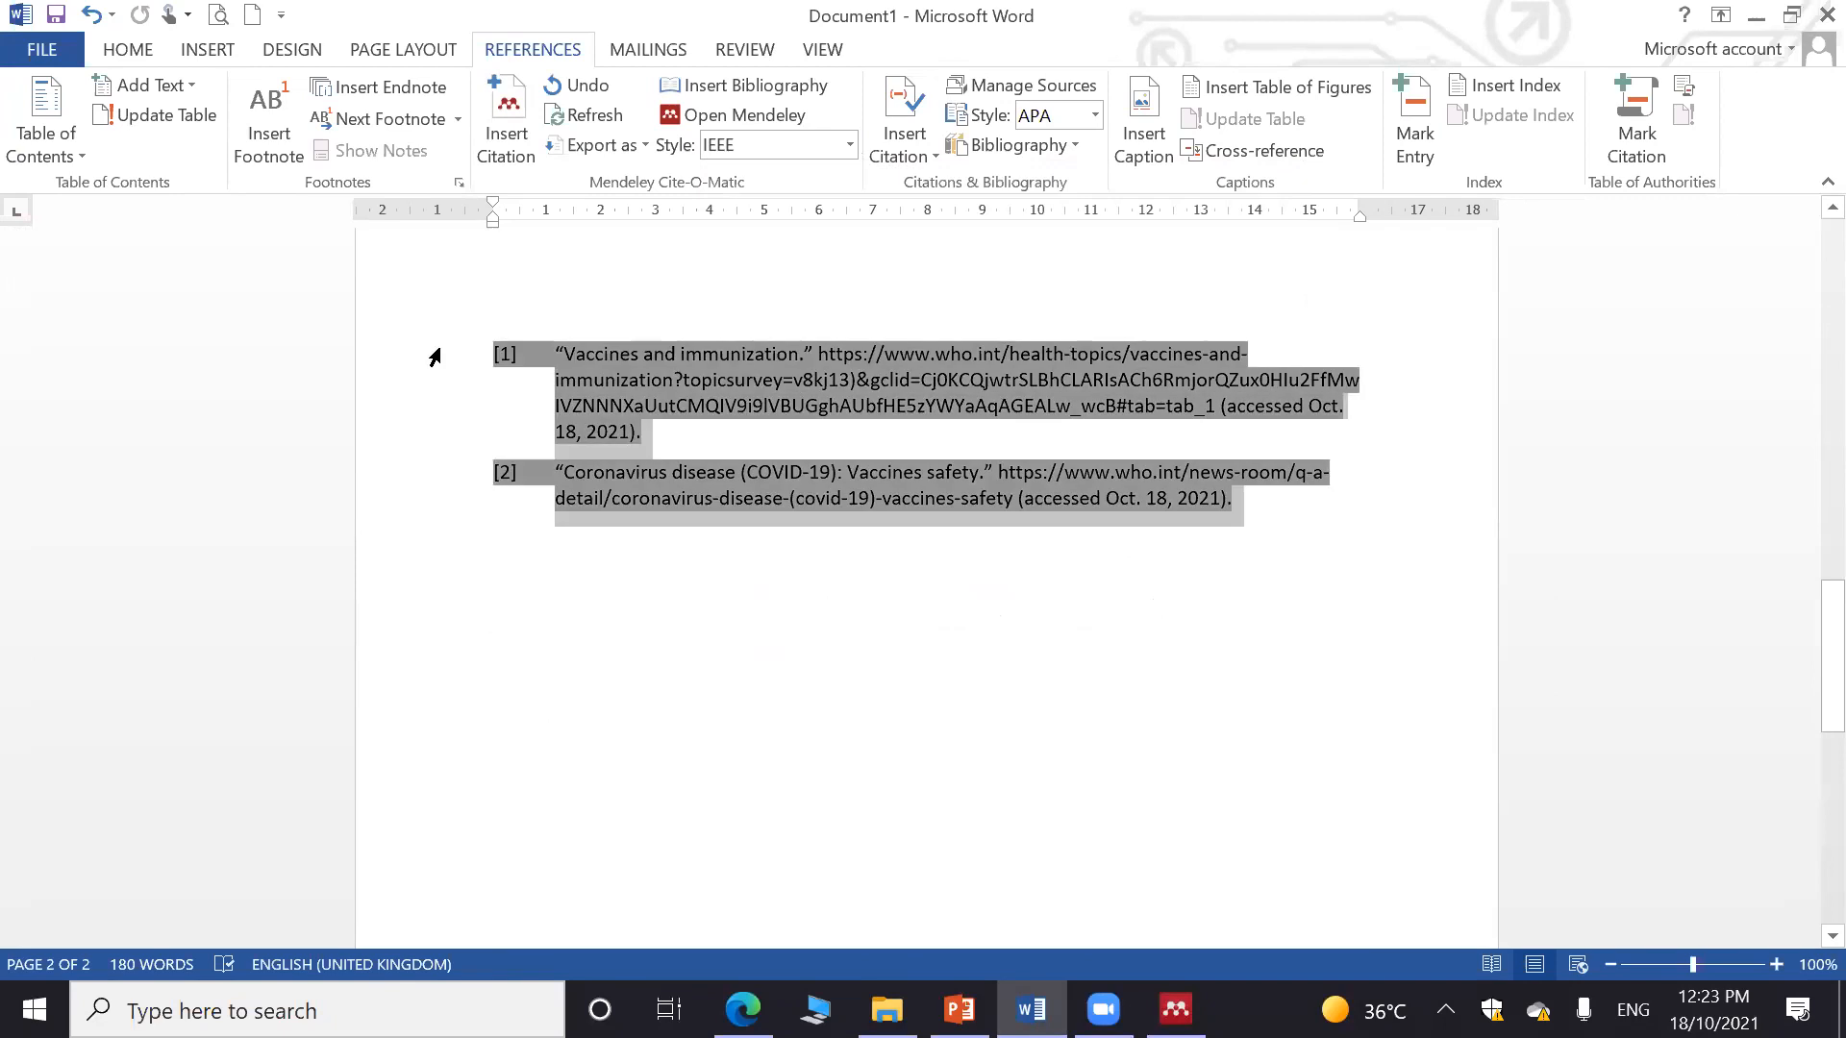
key("Delete")
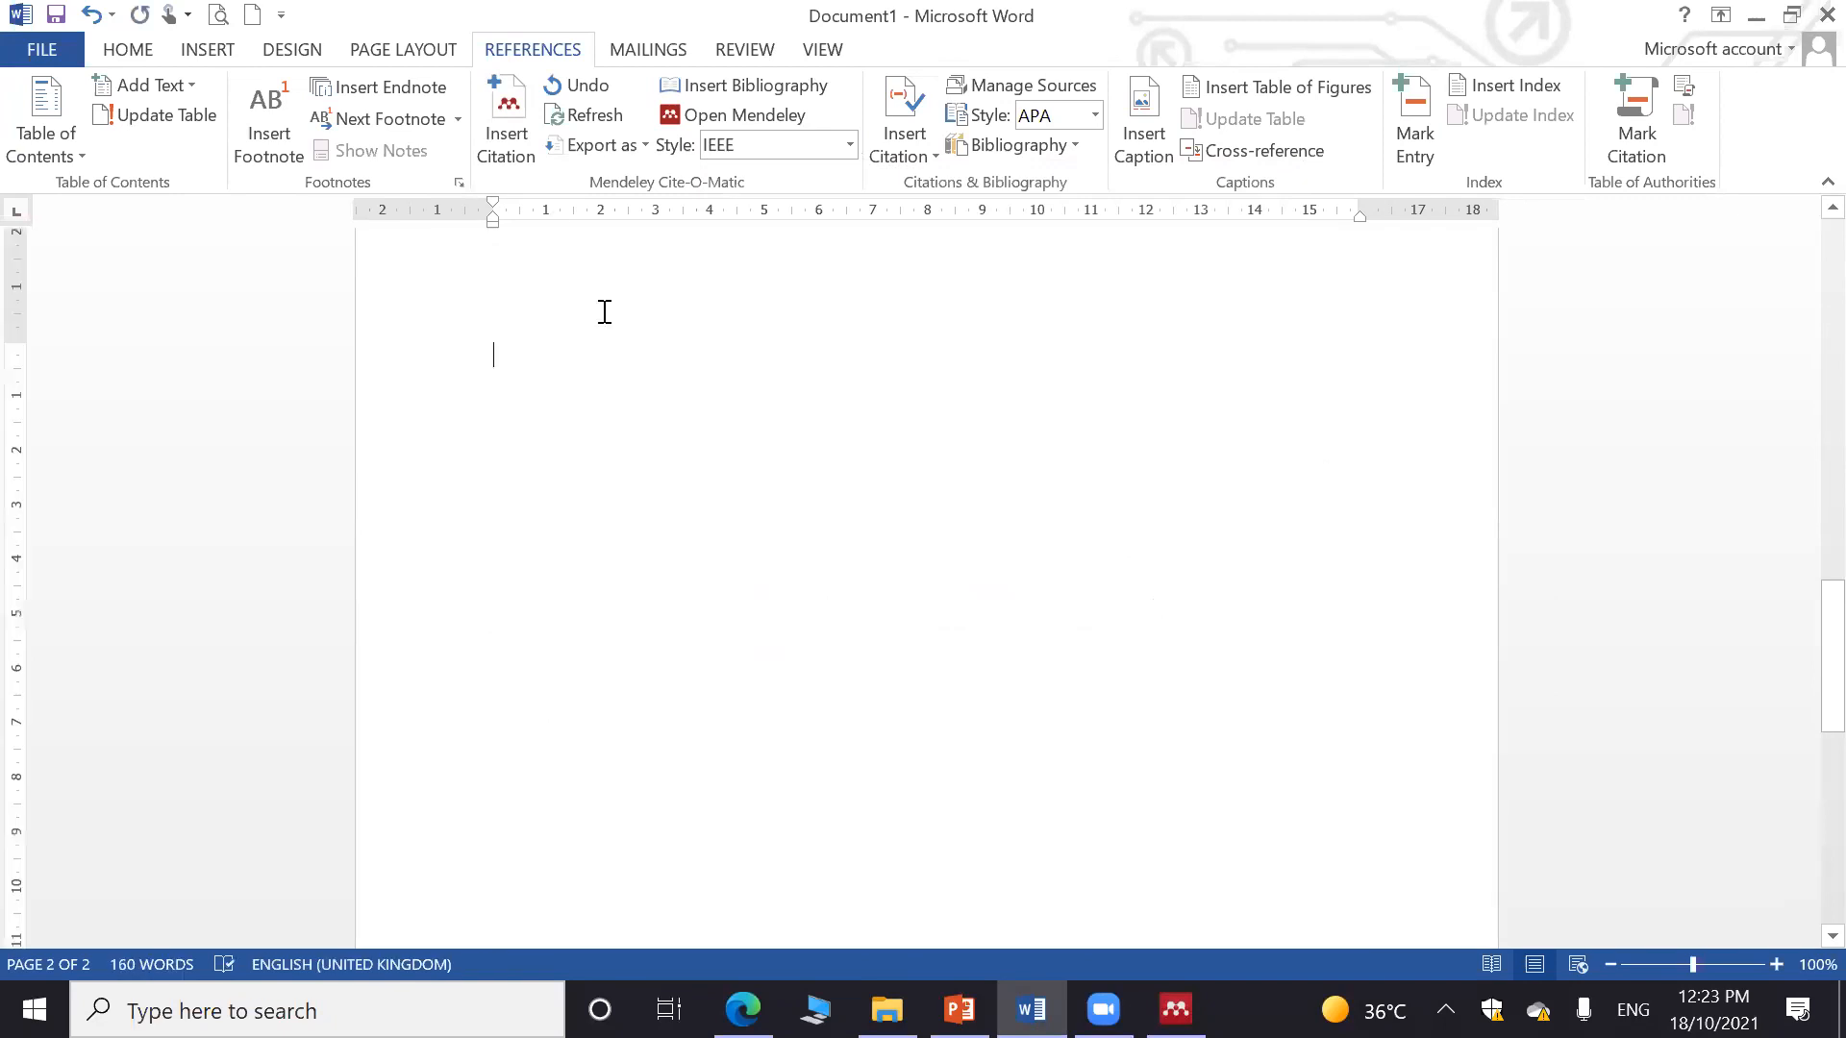
scroll(602, 308, "up", 3)
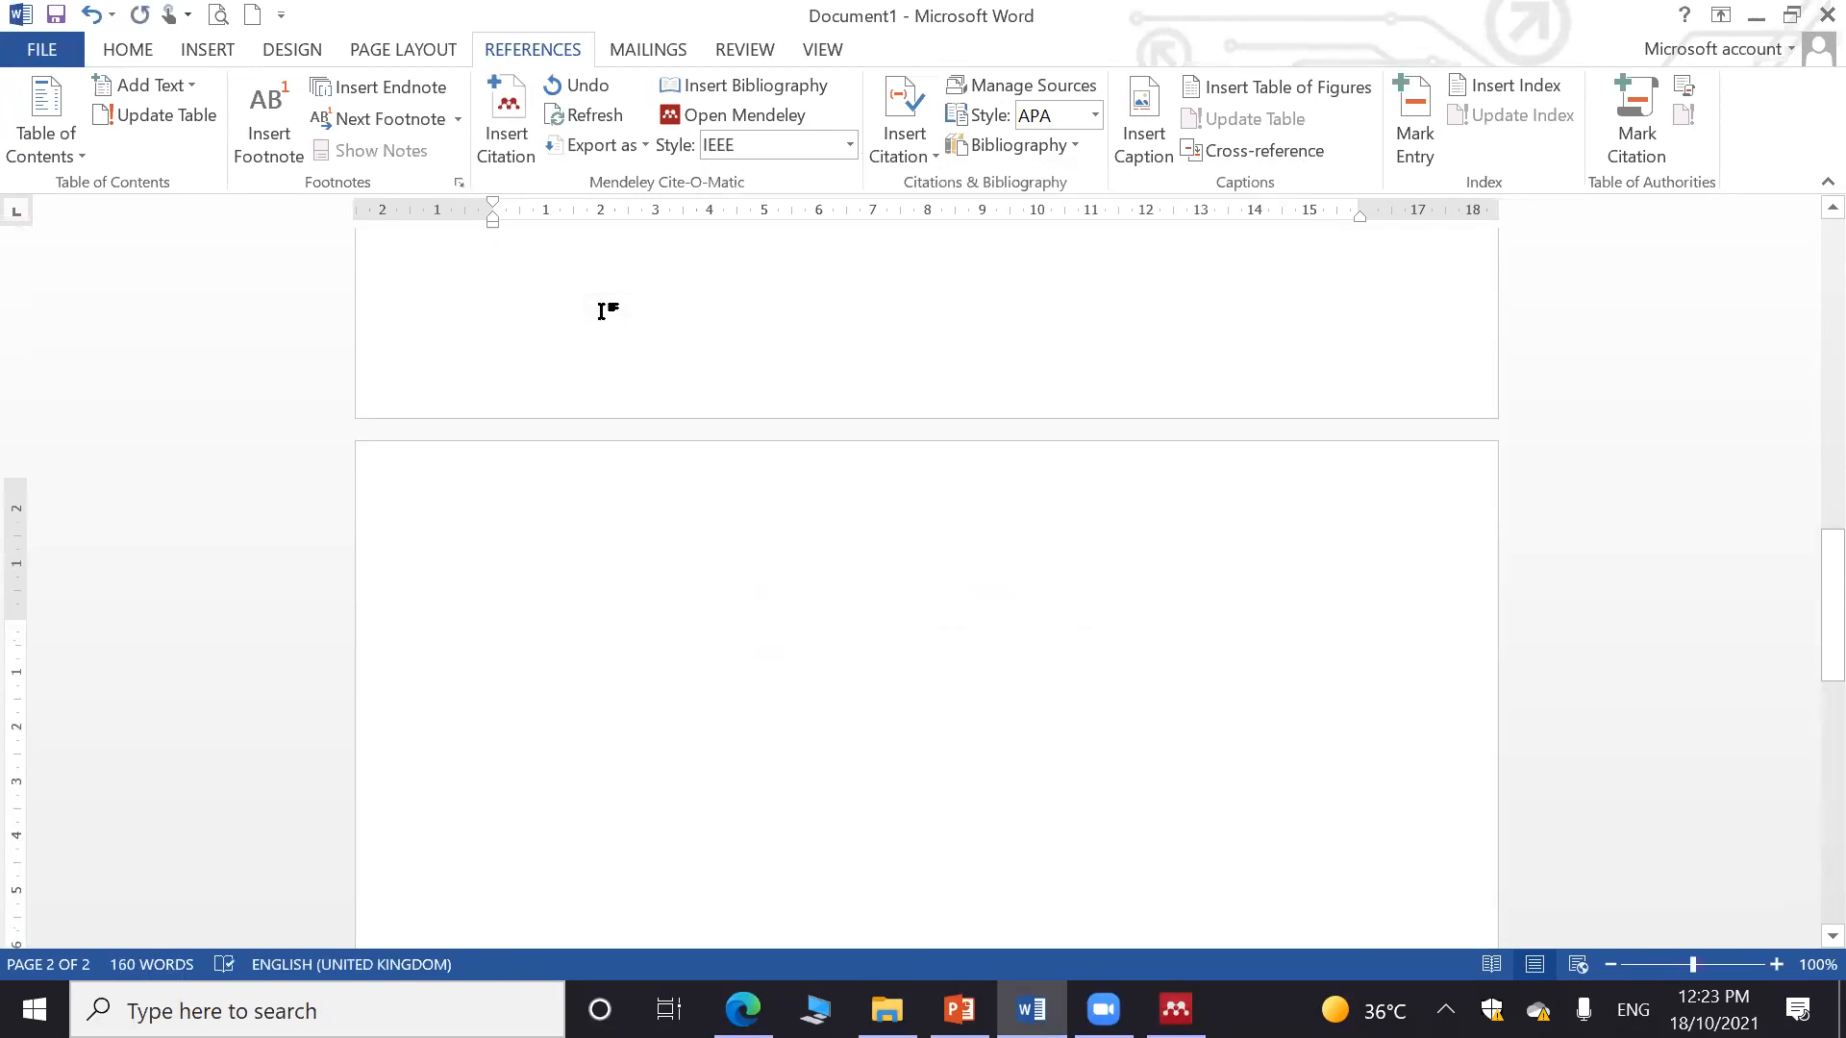
left_click(736, 82)
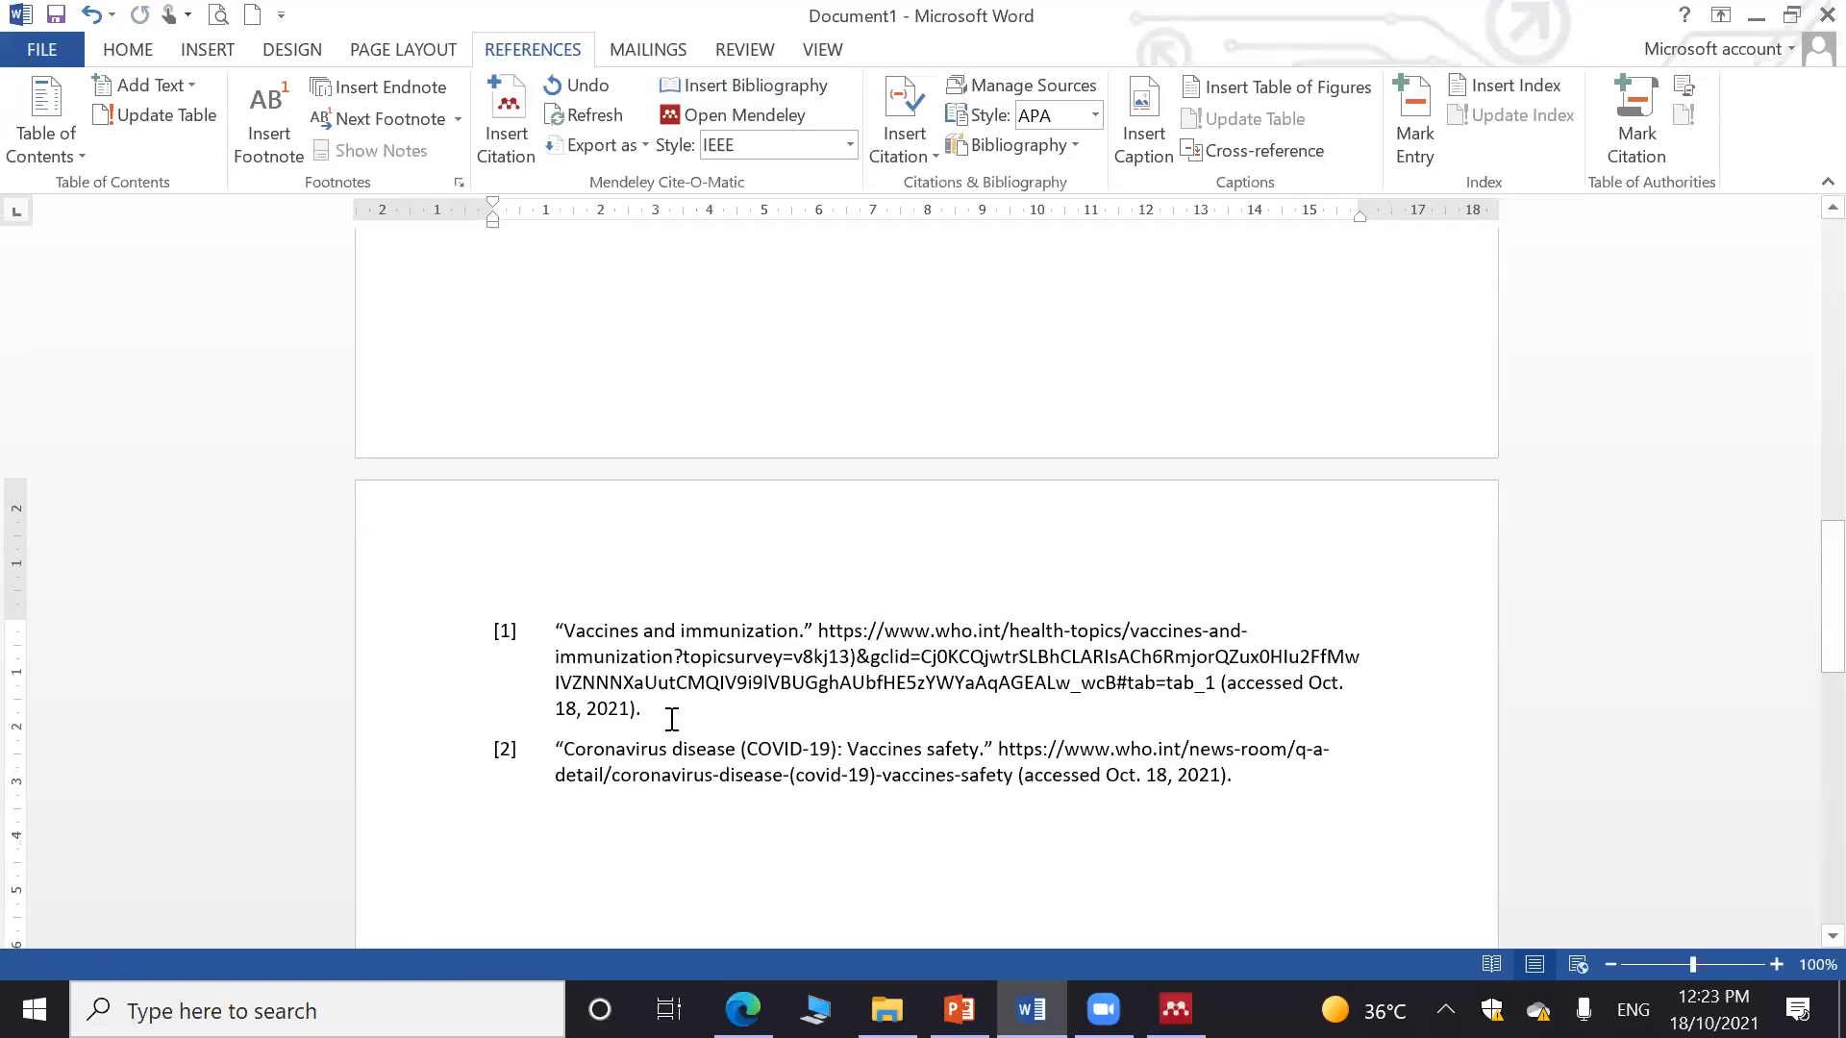
Compare the in-text citations [1] and [2] with their entries in the bibliography on page 2
scroll(846, 720, "up", 1)
scroll(846, 719, "up", 10)
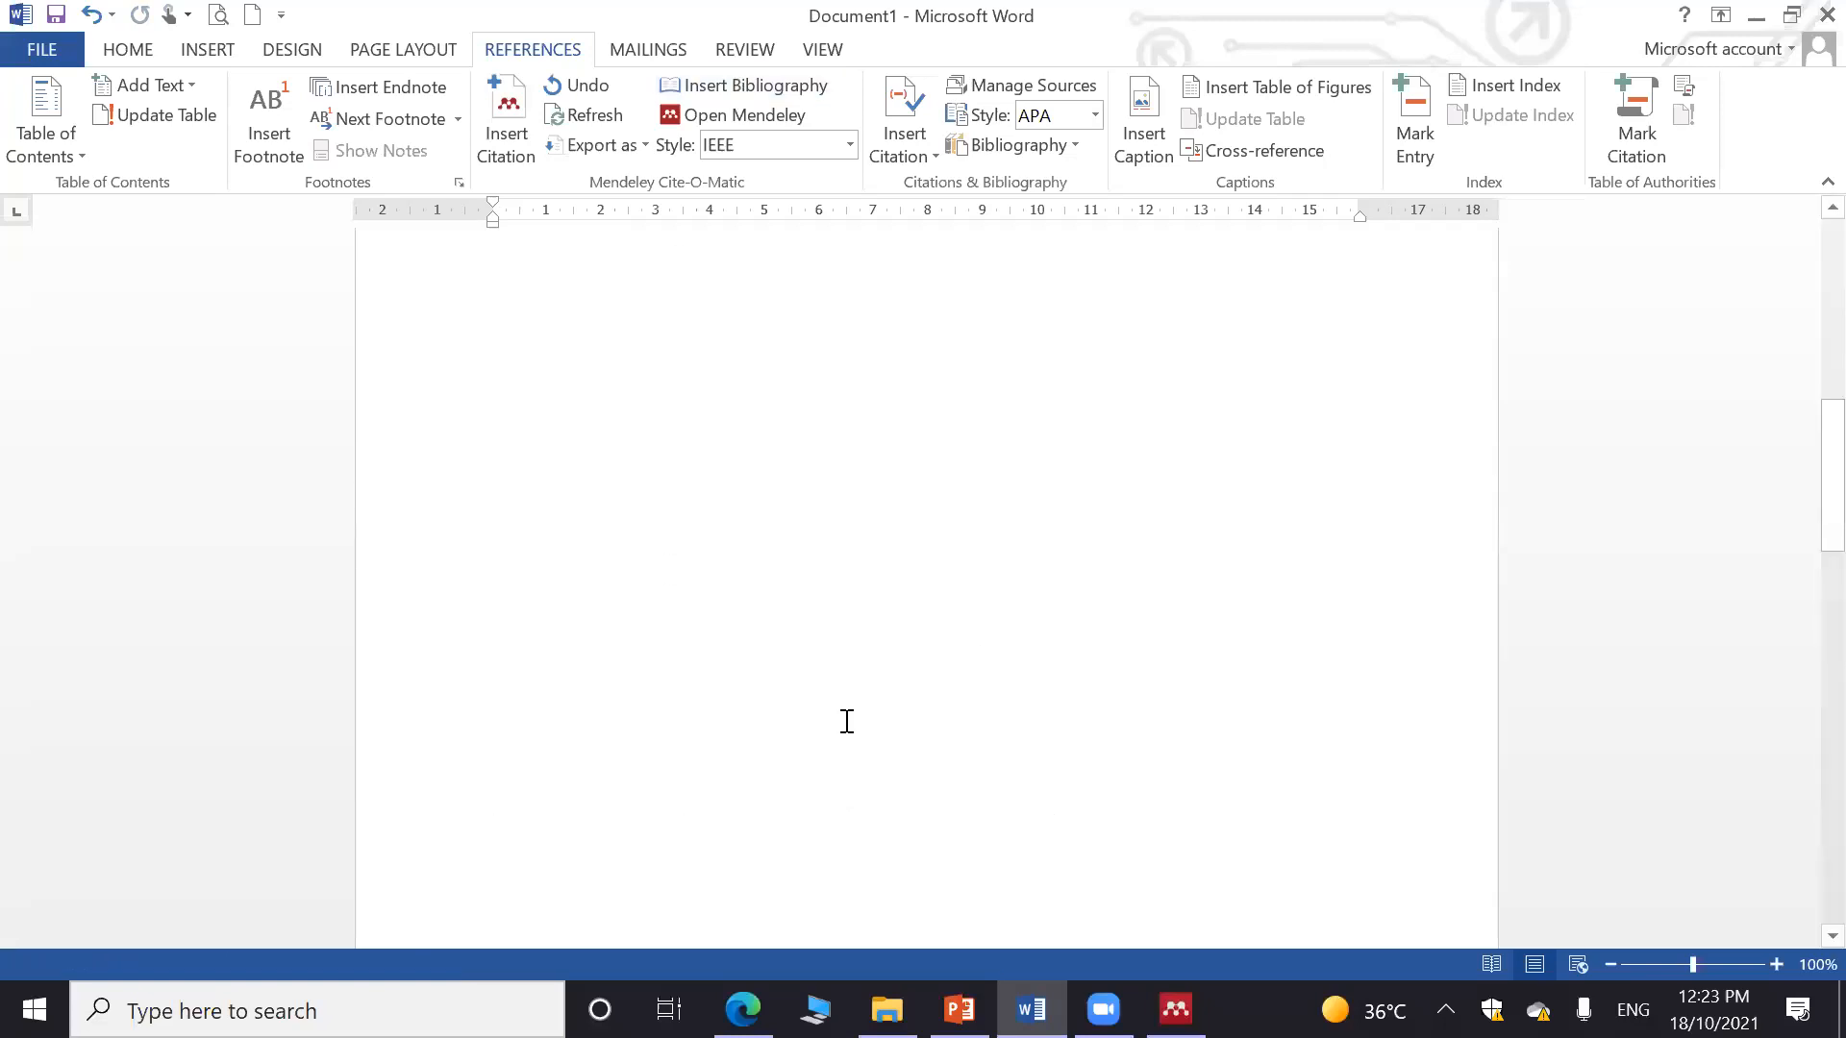
scroll(1360, 348, "up", 1)
left_click(1305, 333)
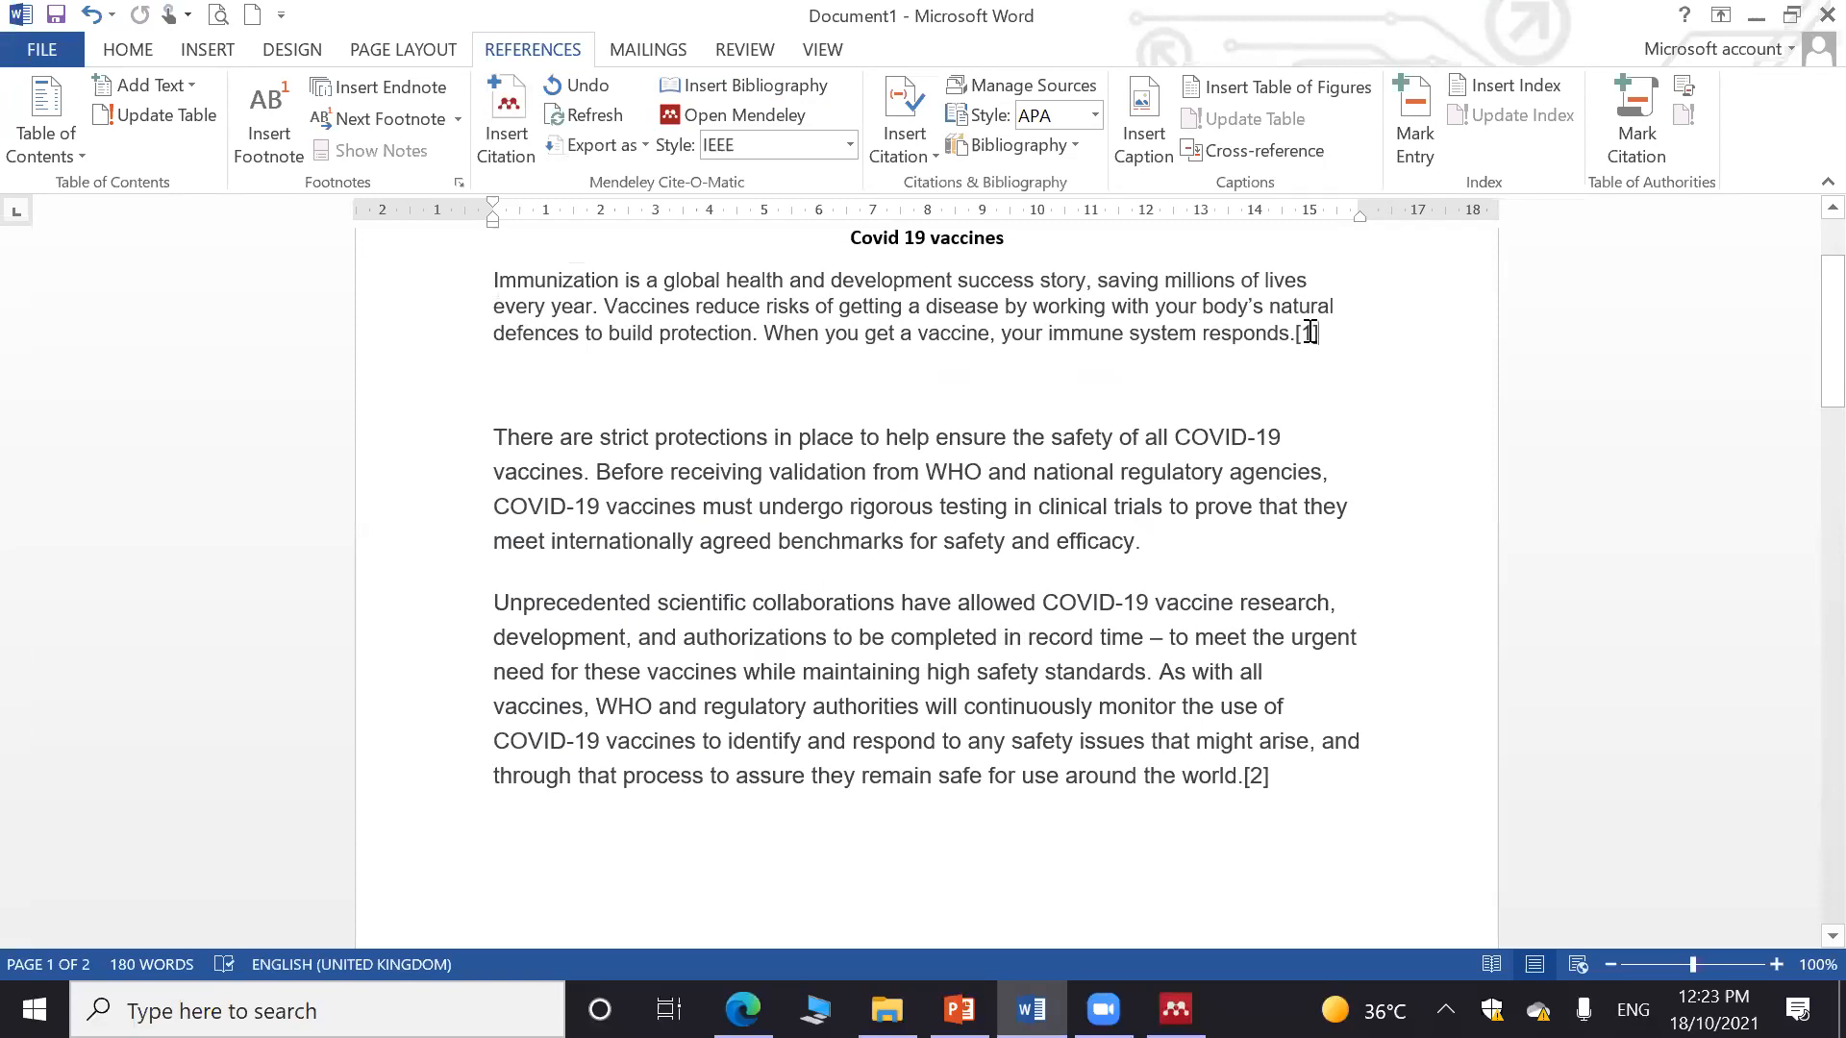
left_click(1233, 777)
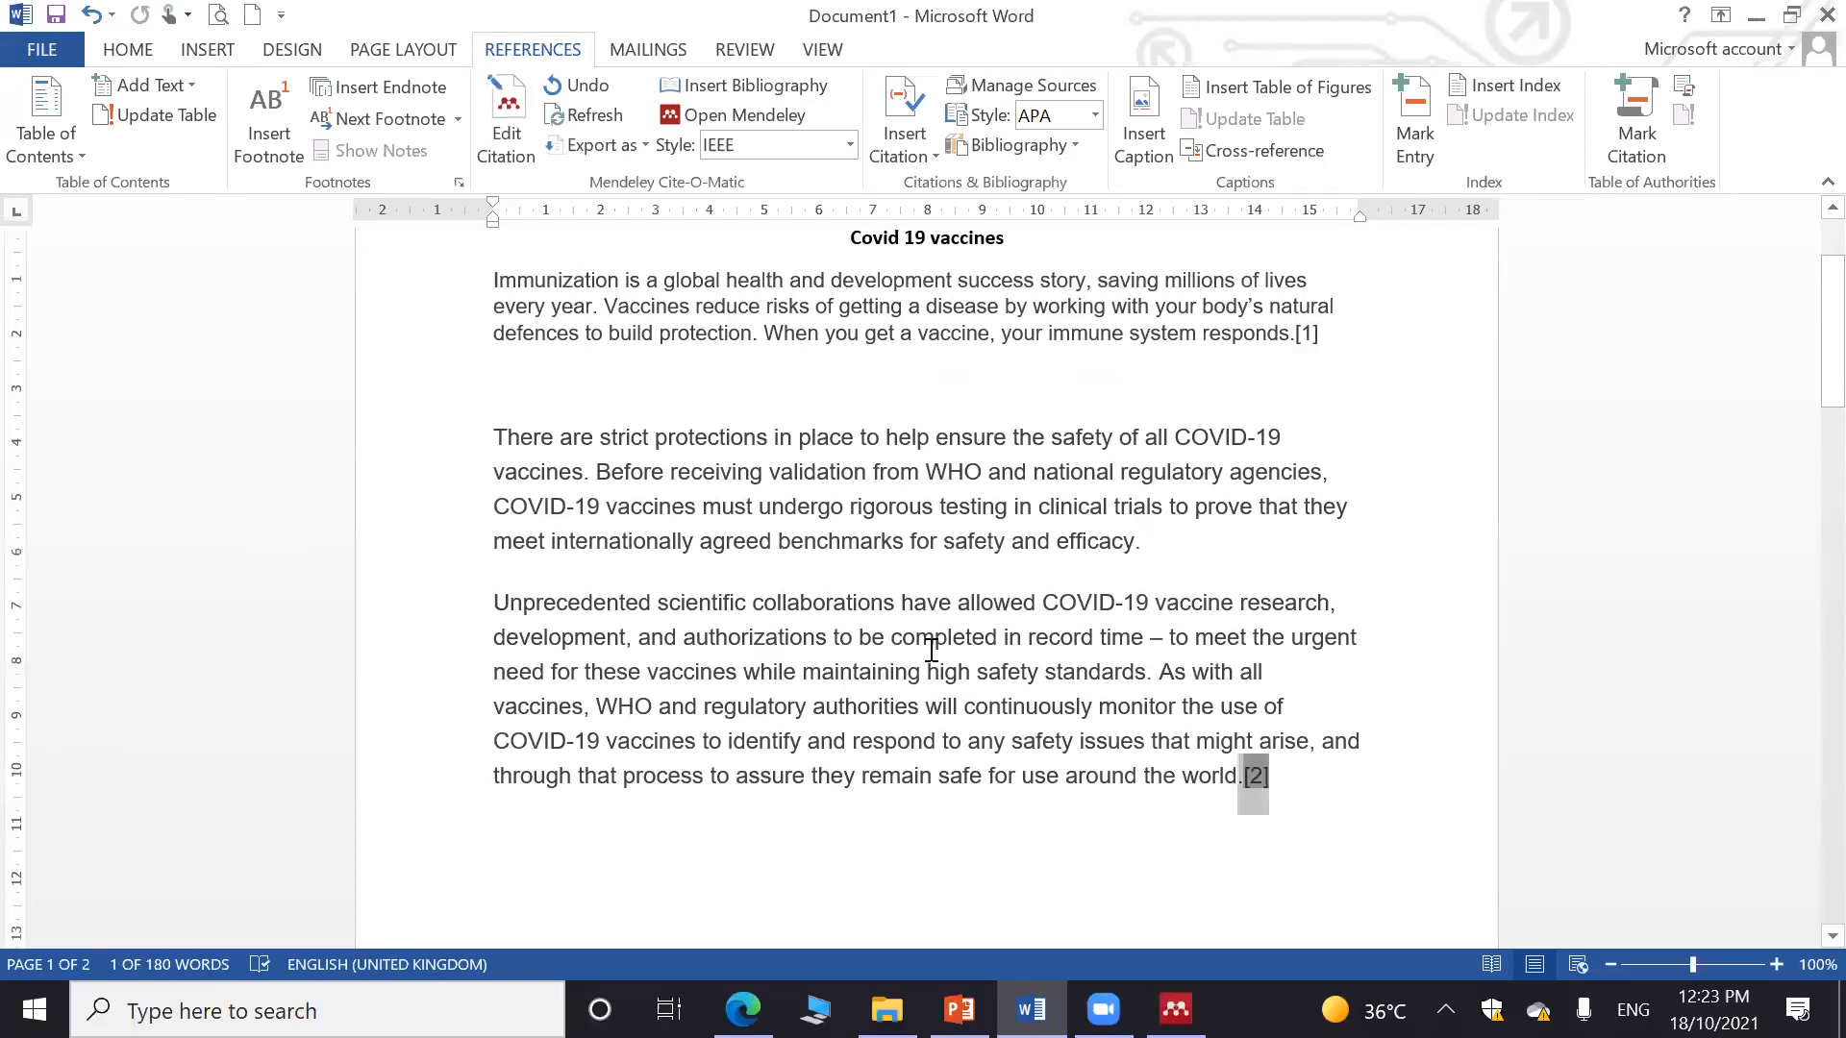
scroll(932, 650, "down", 10)
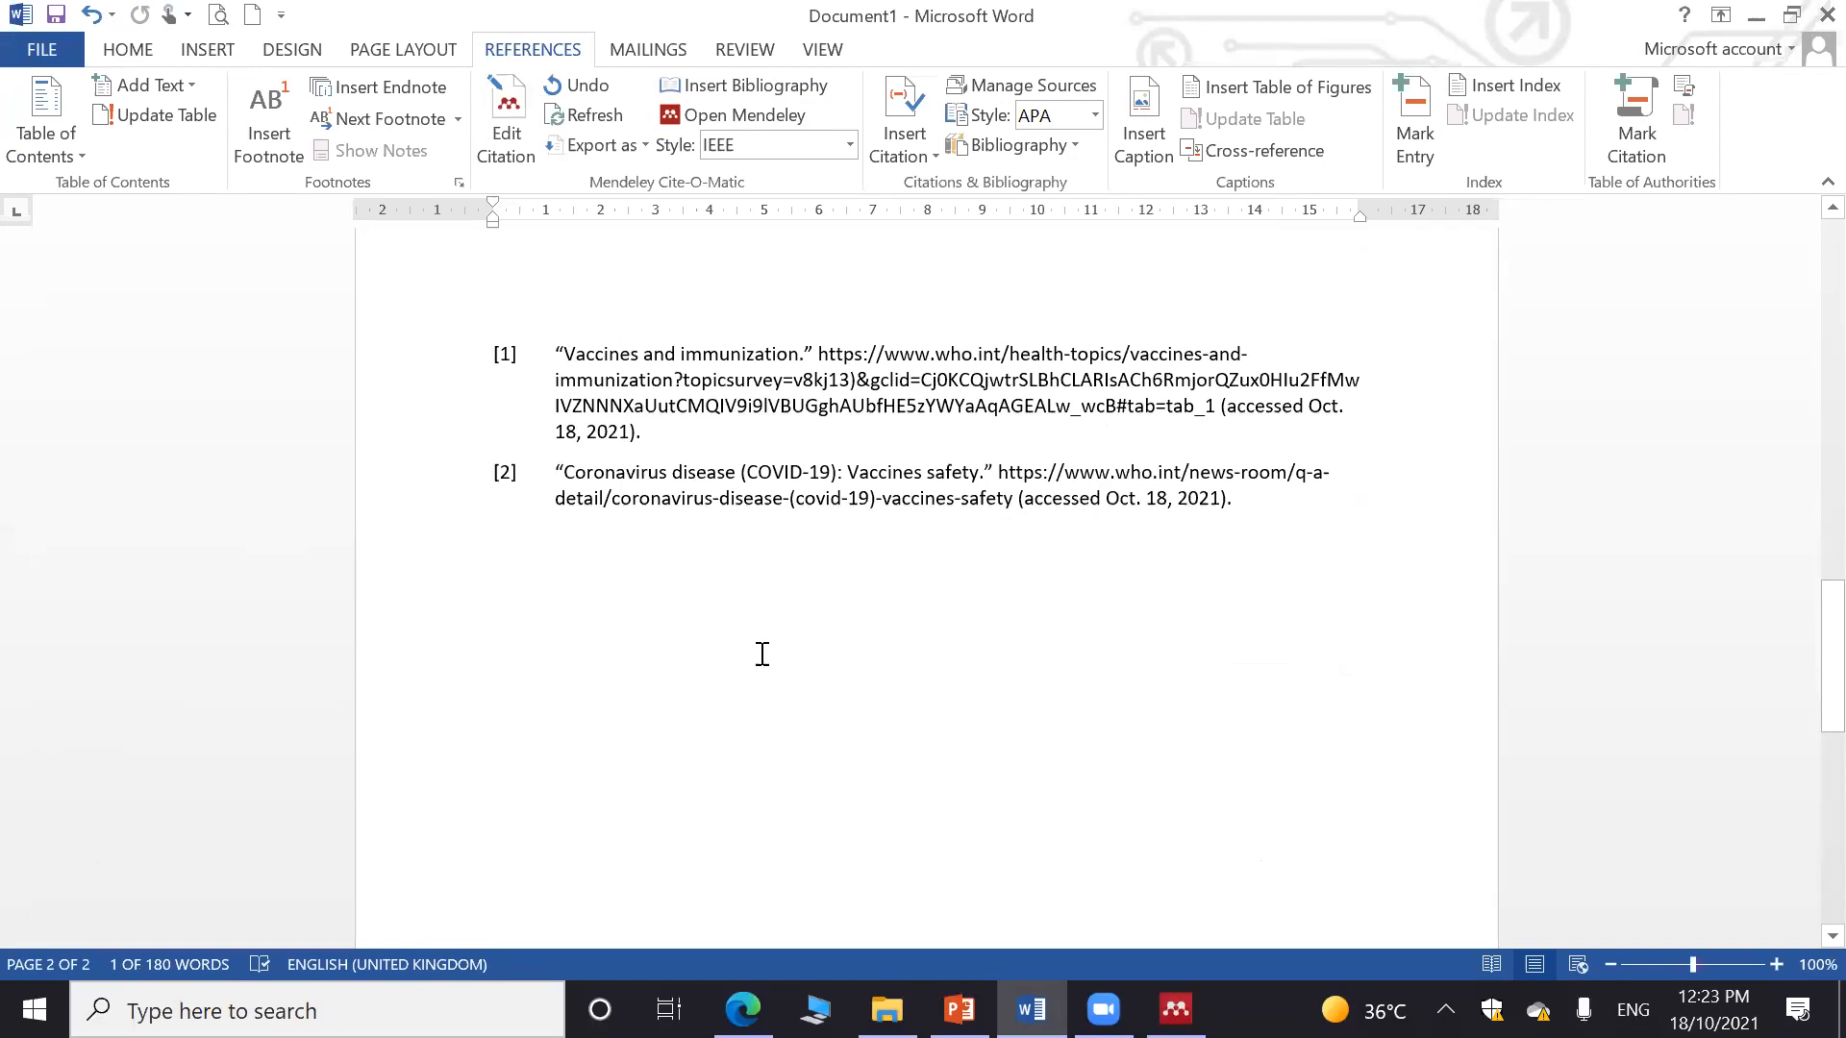
scroll(764, 651, "up", 10)
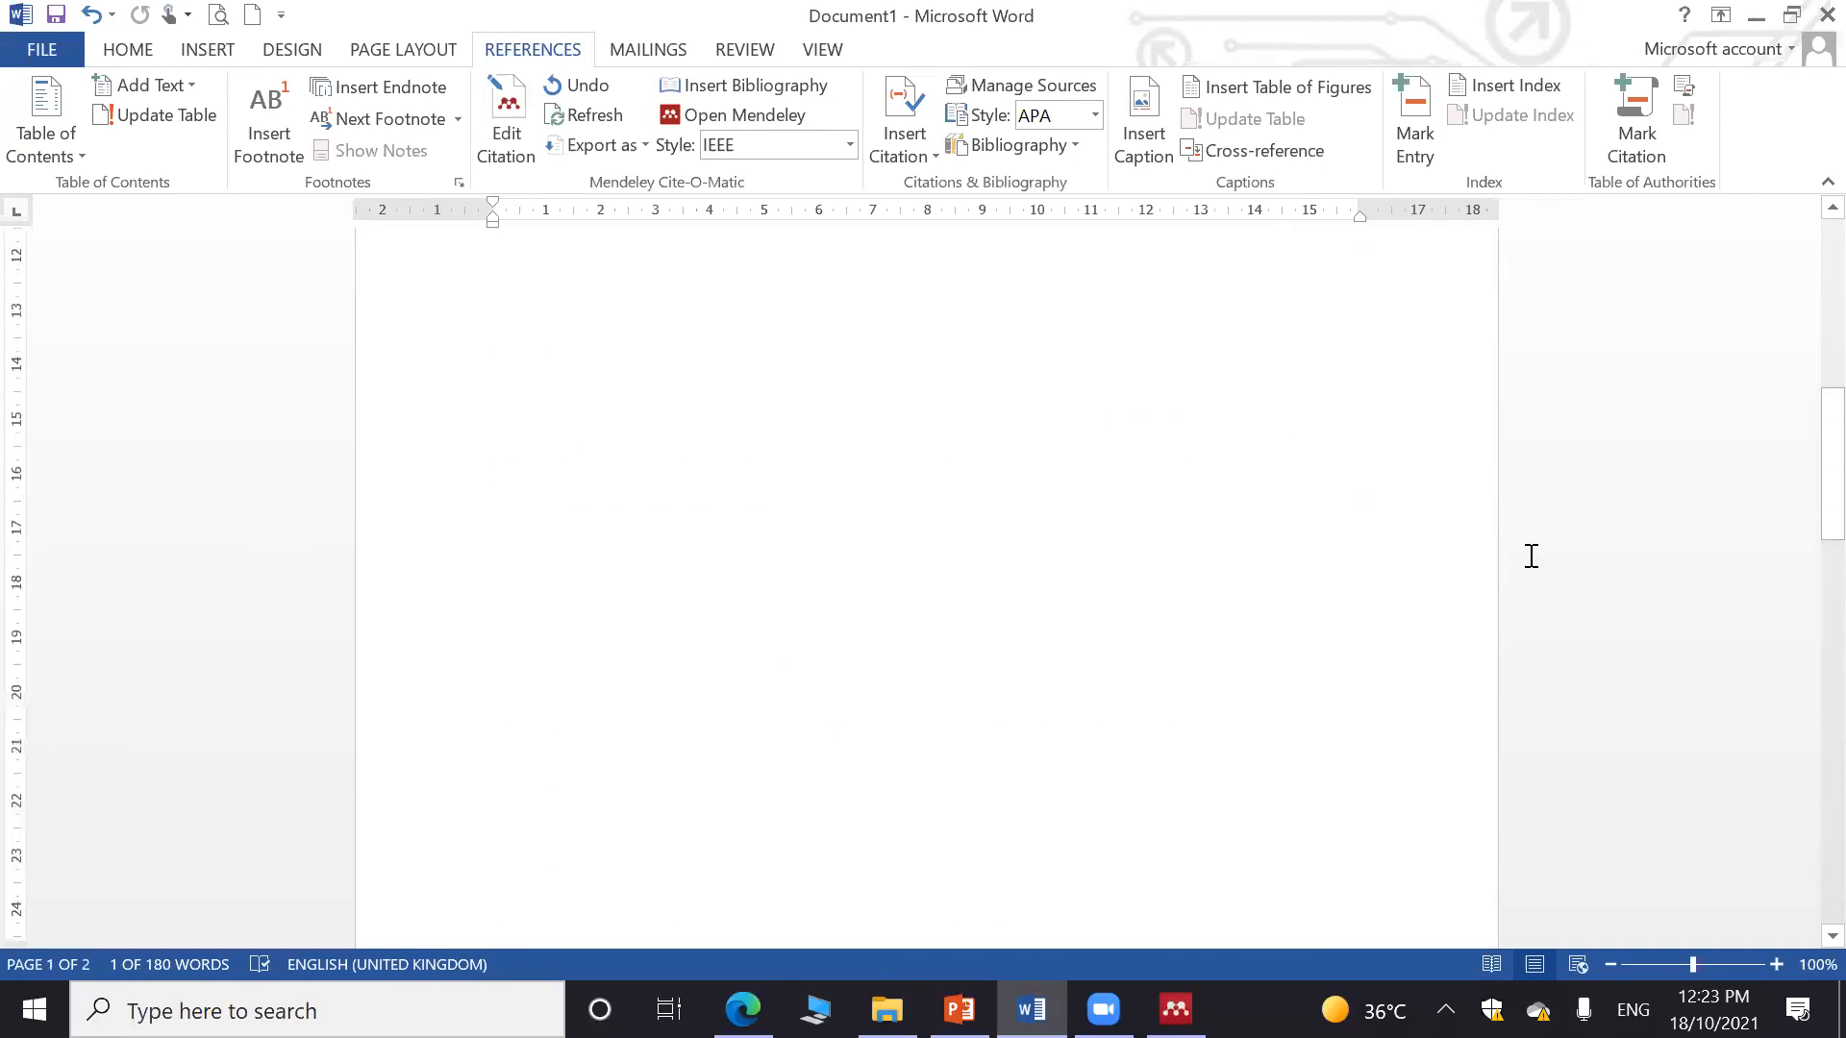
Switch to Mendeley Desktop, browse Favorites, Recently Read, Recently Added and My Publications, and review the available tools such as Check for Duplicates
left_click(1175, 1010)
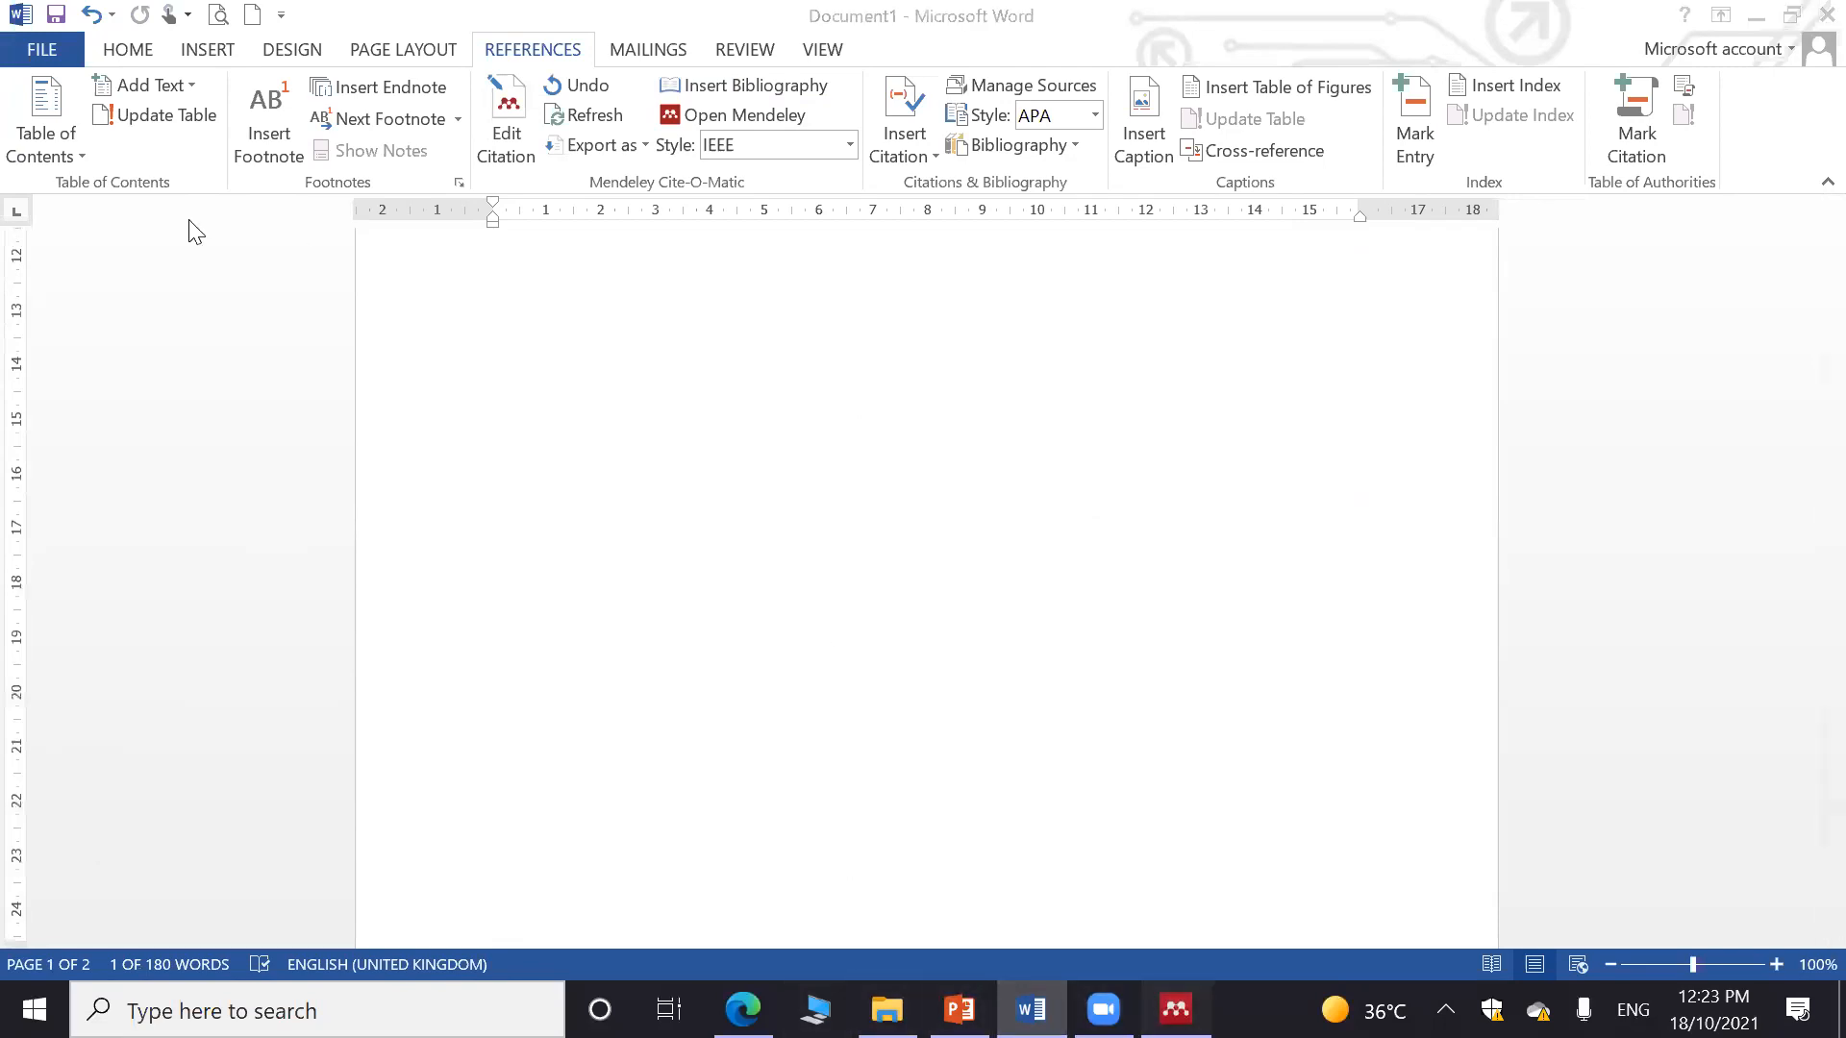
scroll(67, 375, "up", 2)
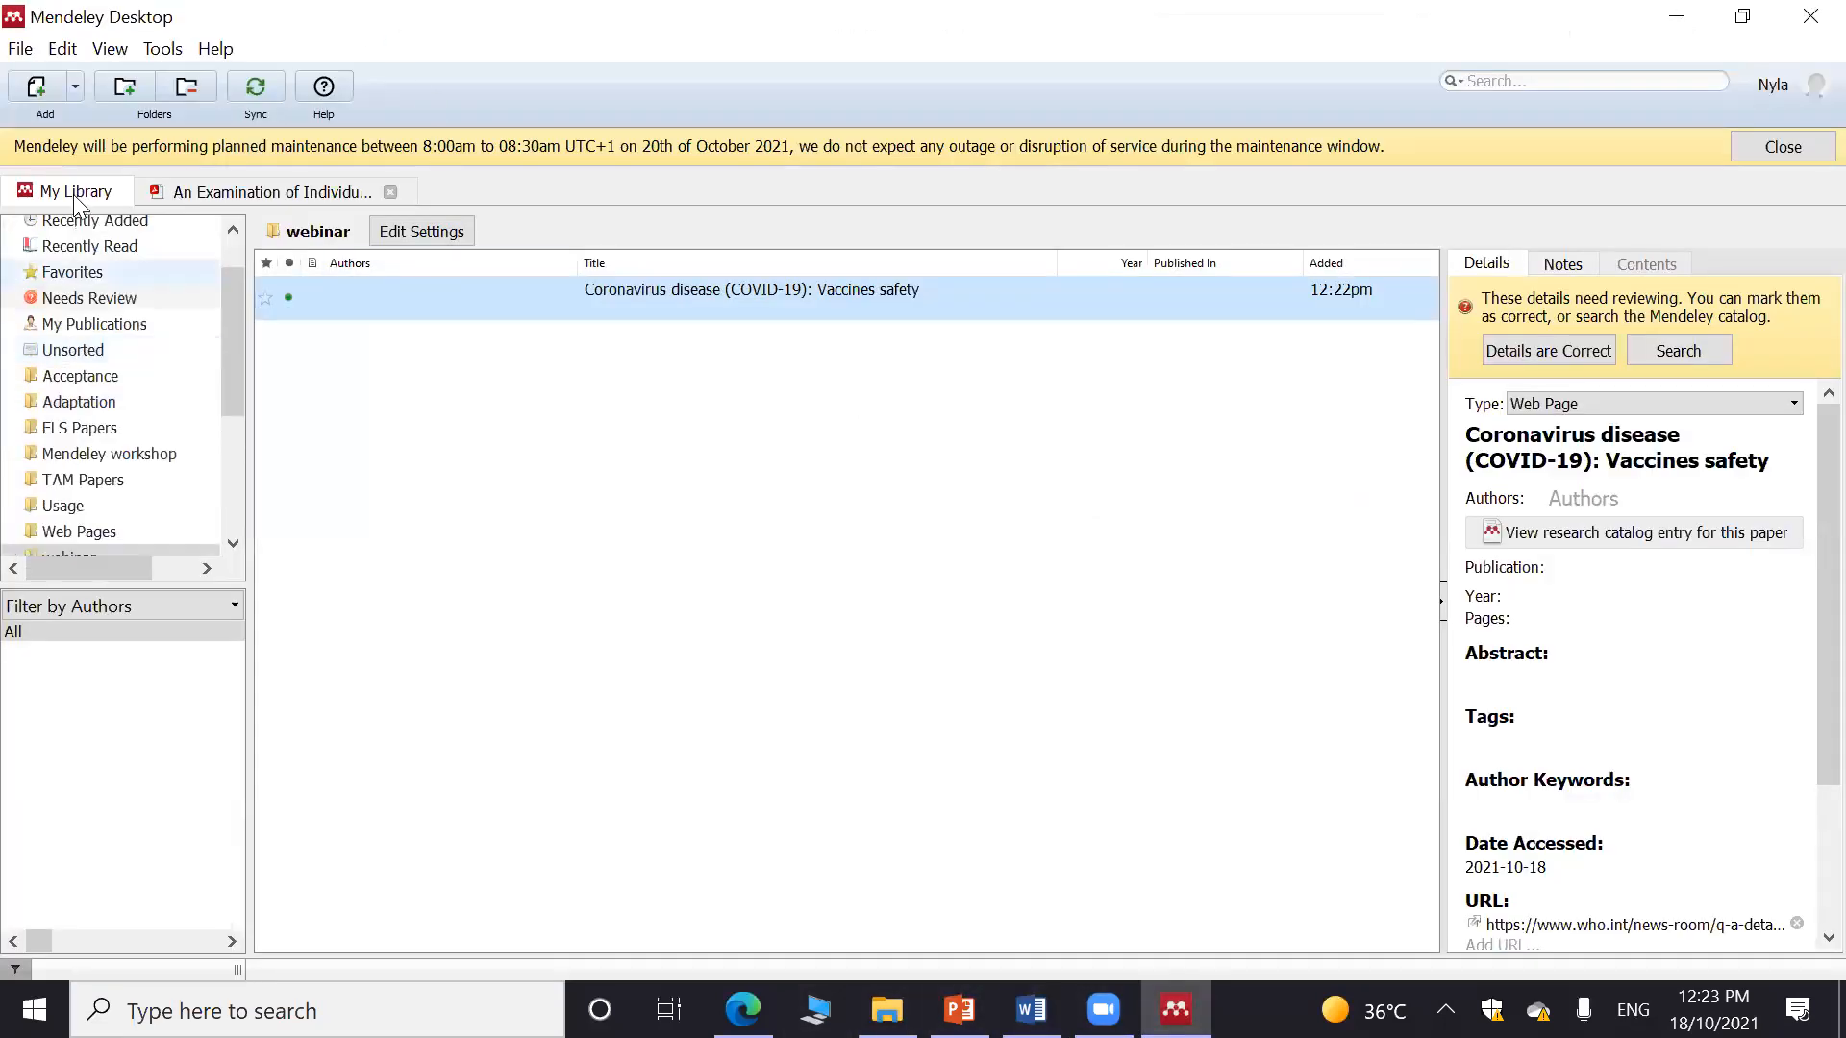
scroll(75, 363, "up", 1)
left_click(75, 332)
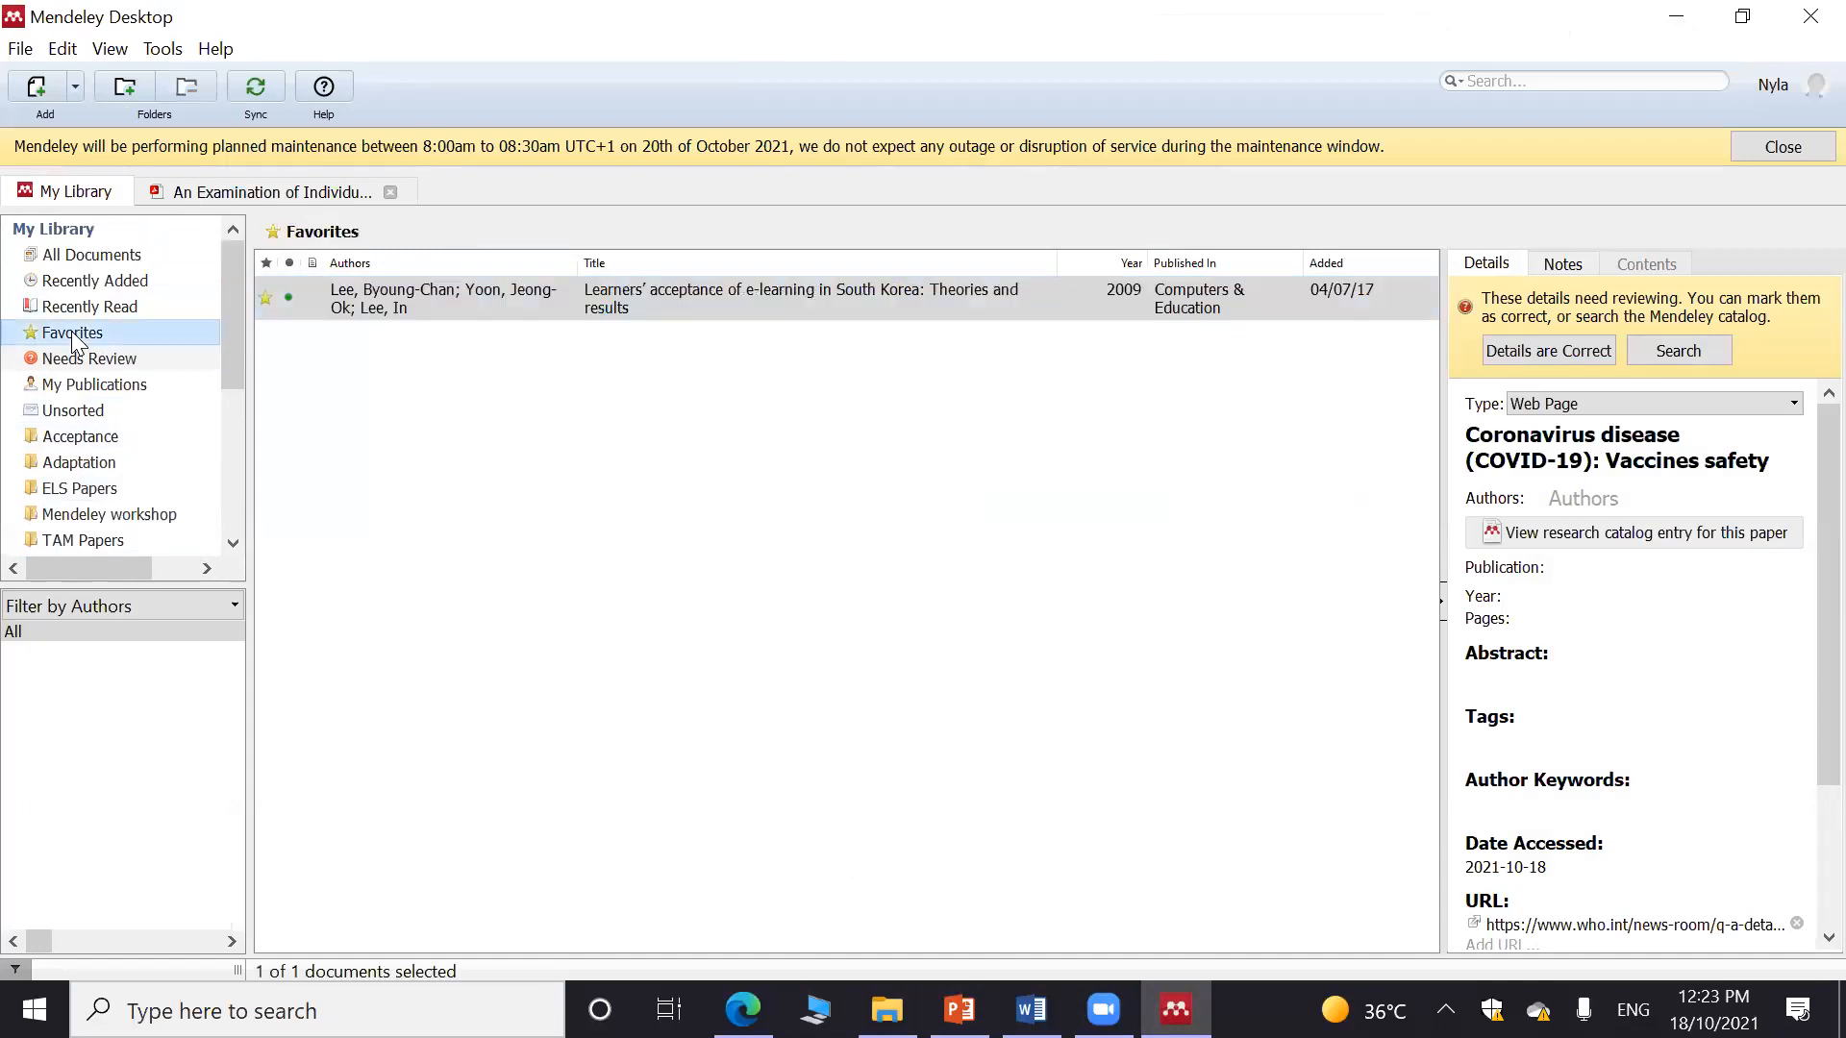
left_click(108, 306)
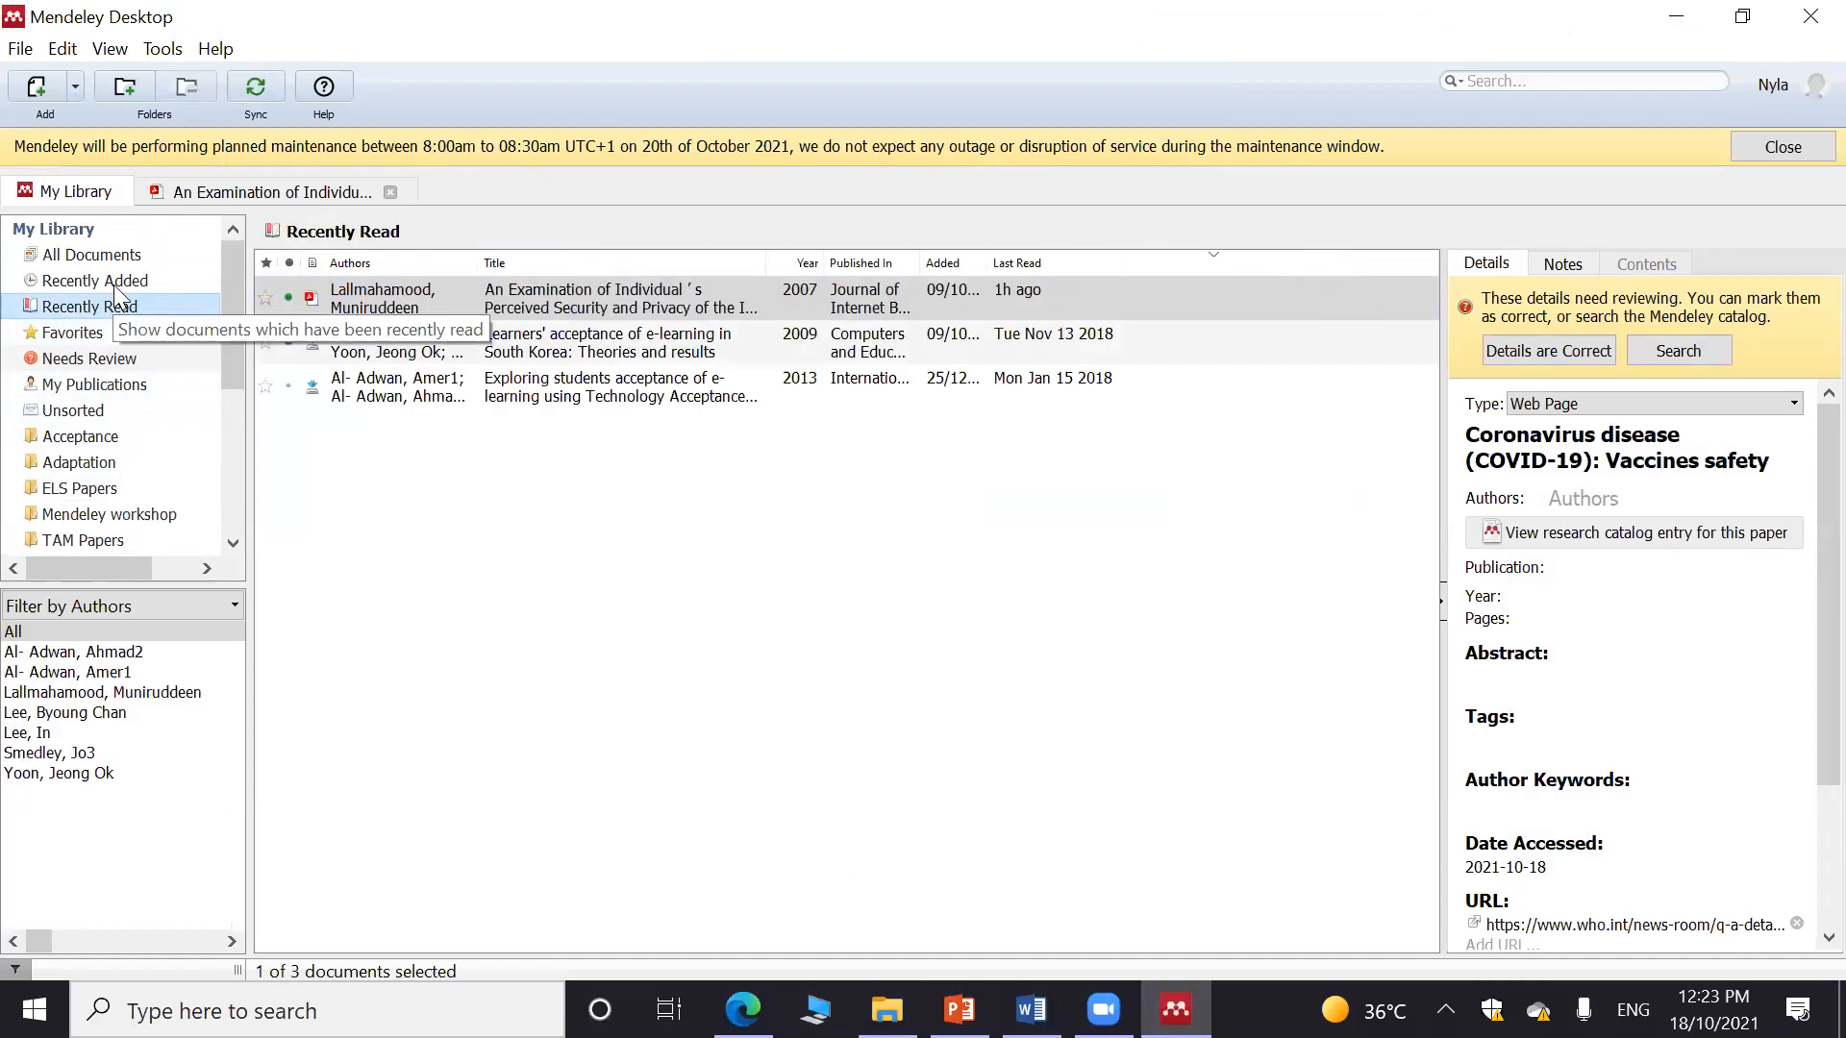
left_click(113, 282)
left_click(106, 381)
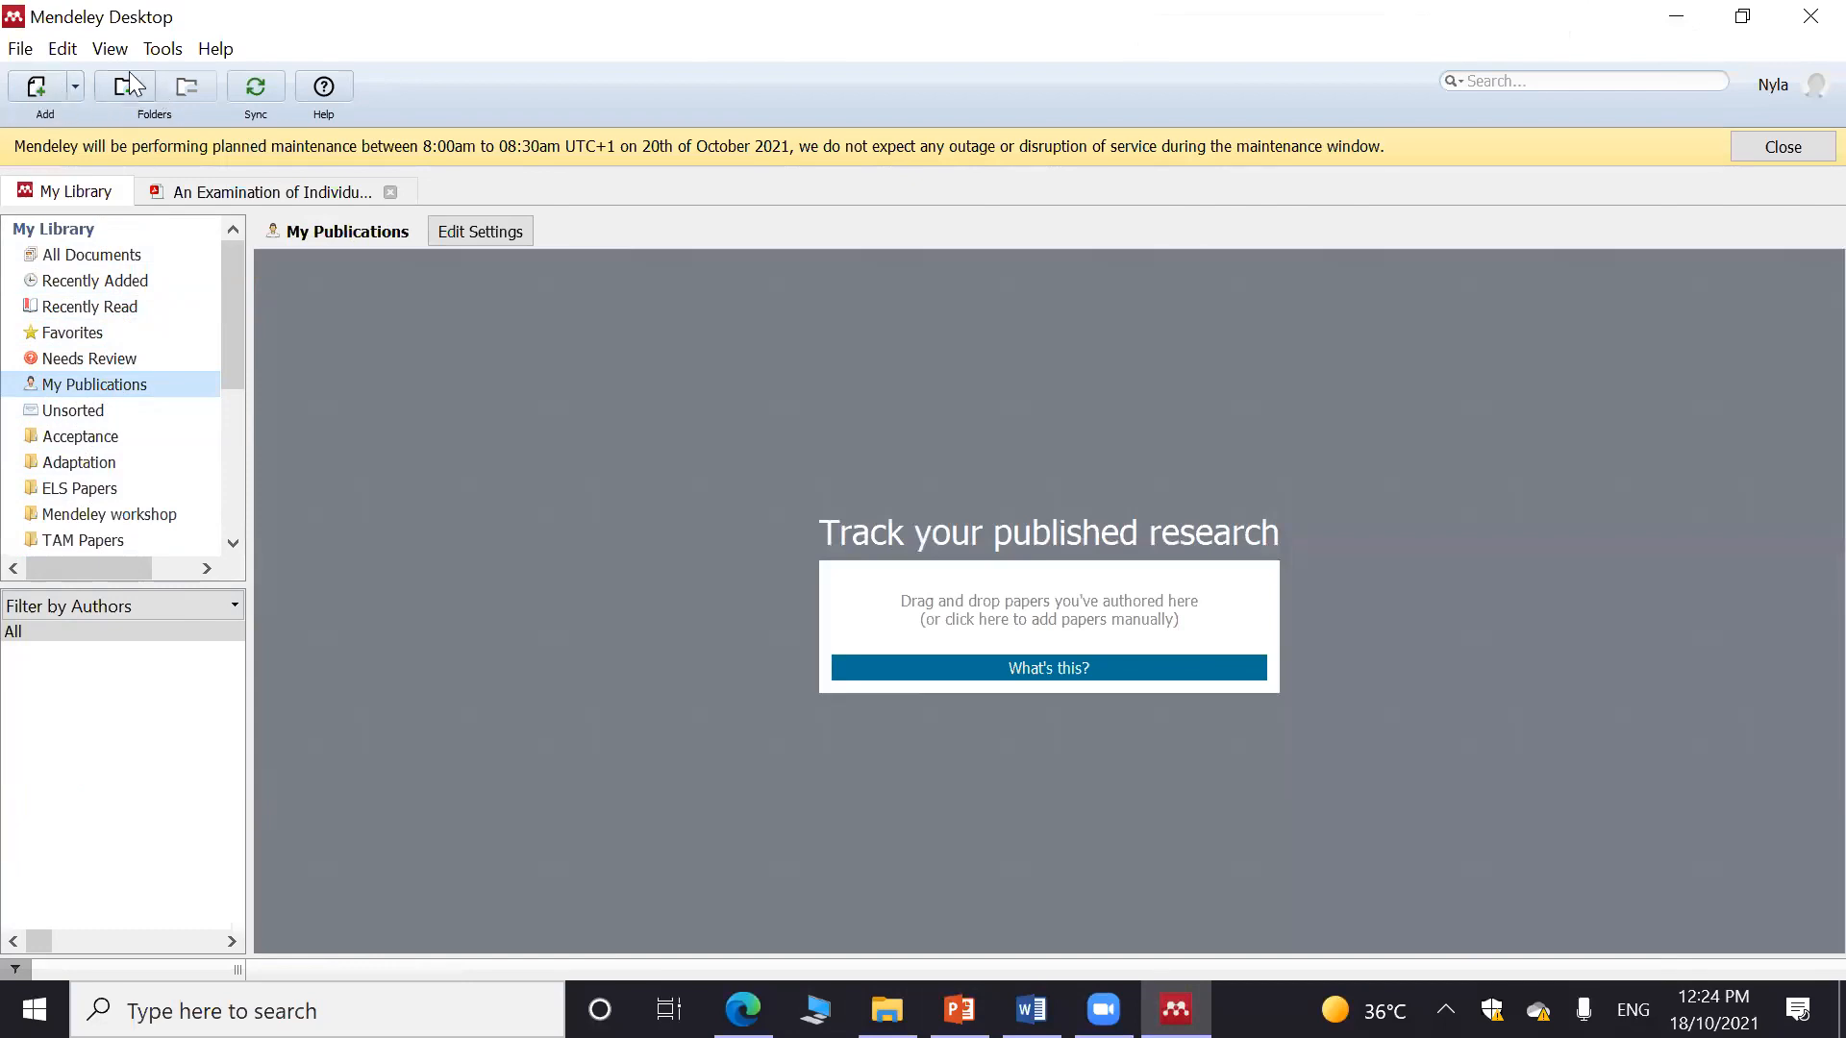
scroll(160, 425, "down", 2)
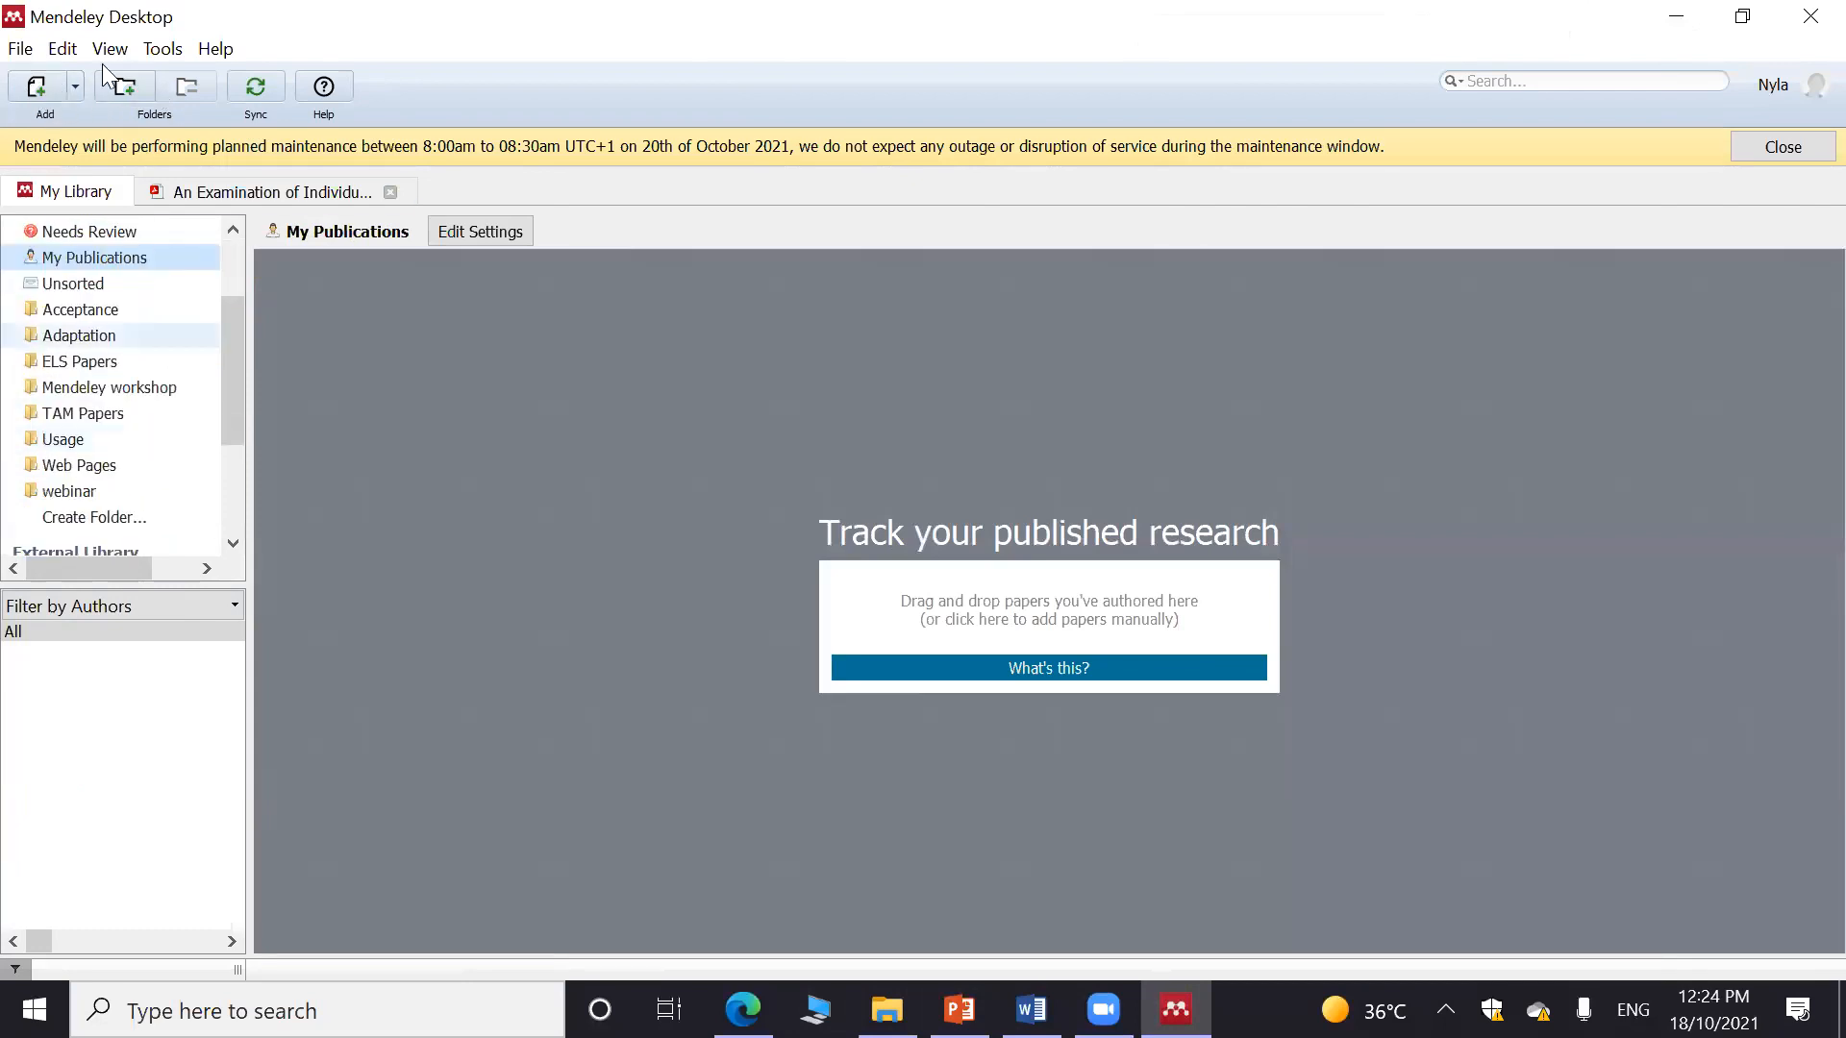
left_click(170, 53)
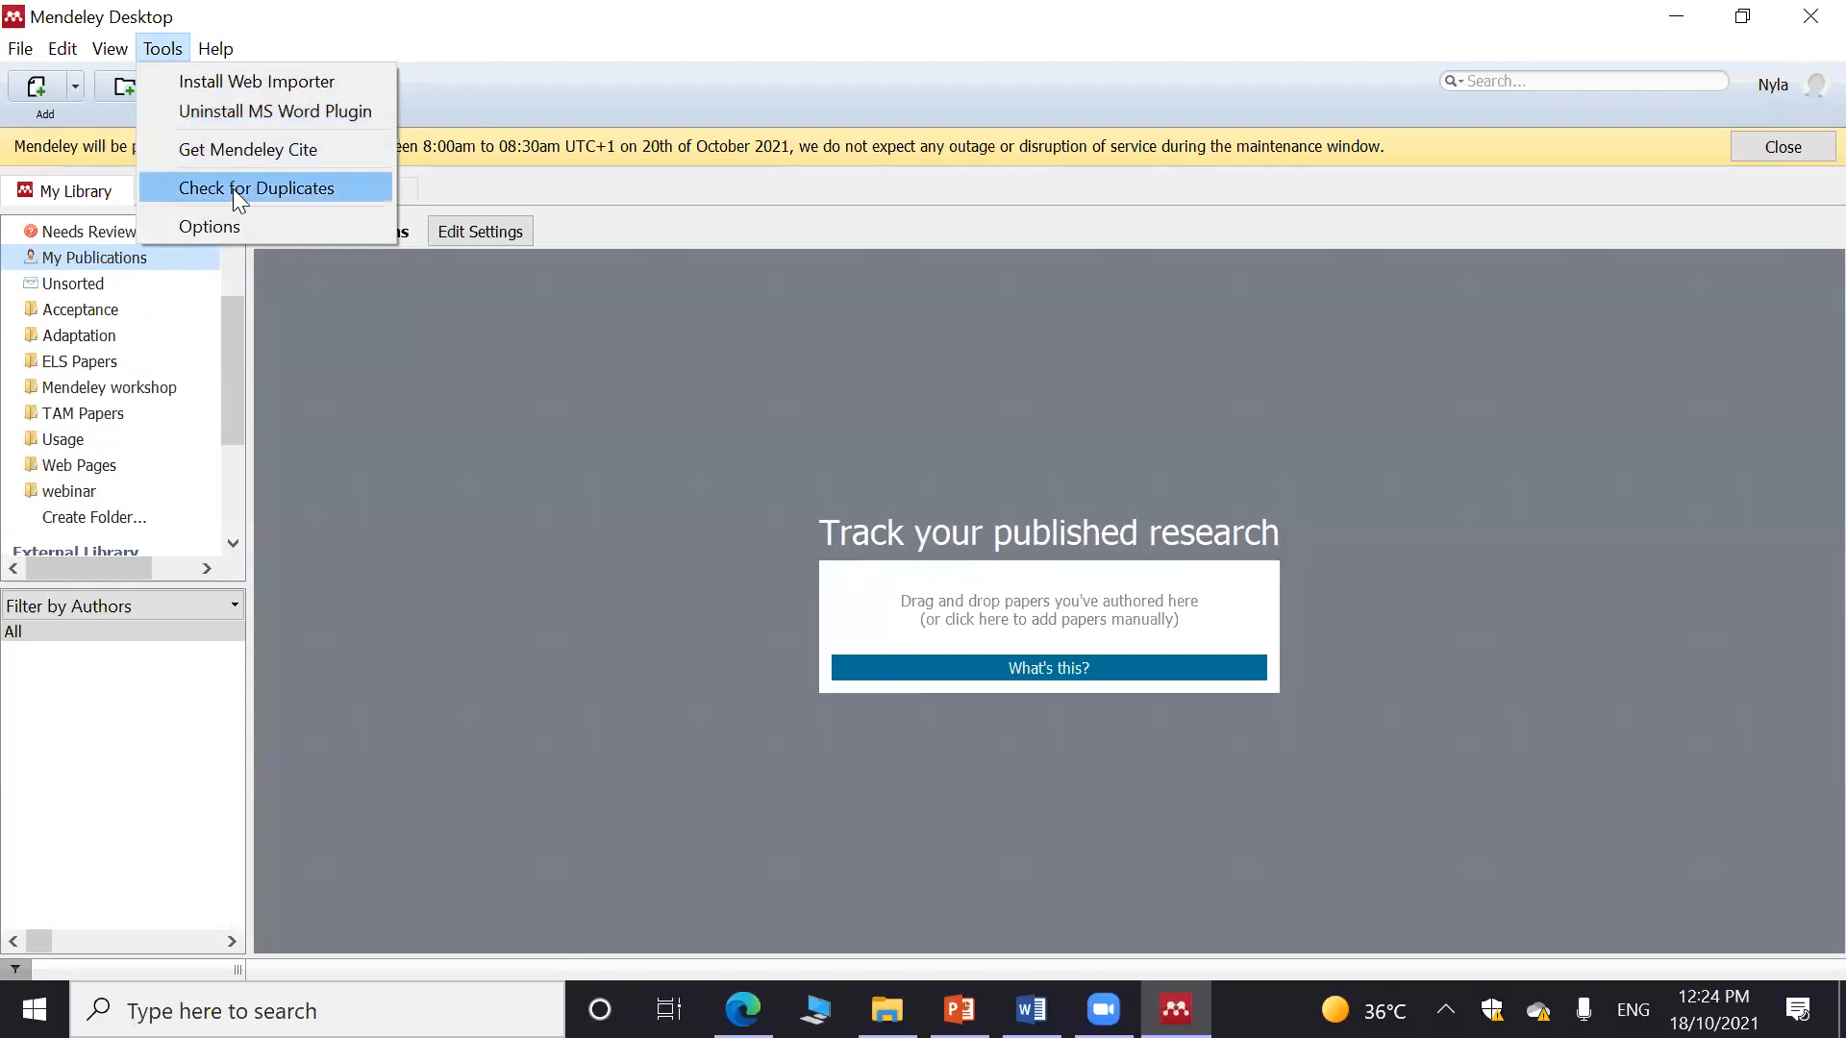
left_click(387, 613)
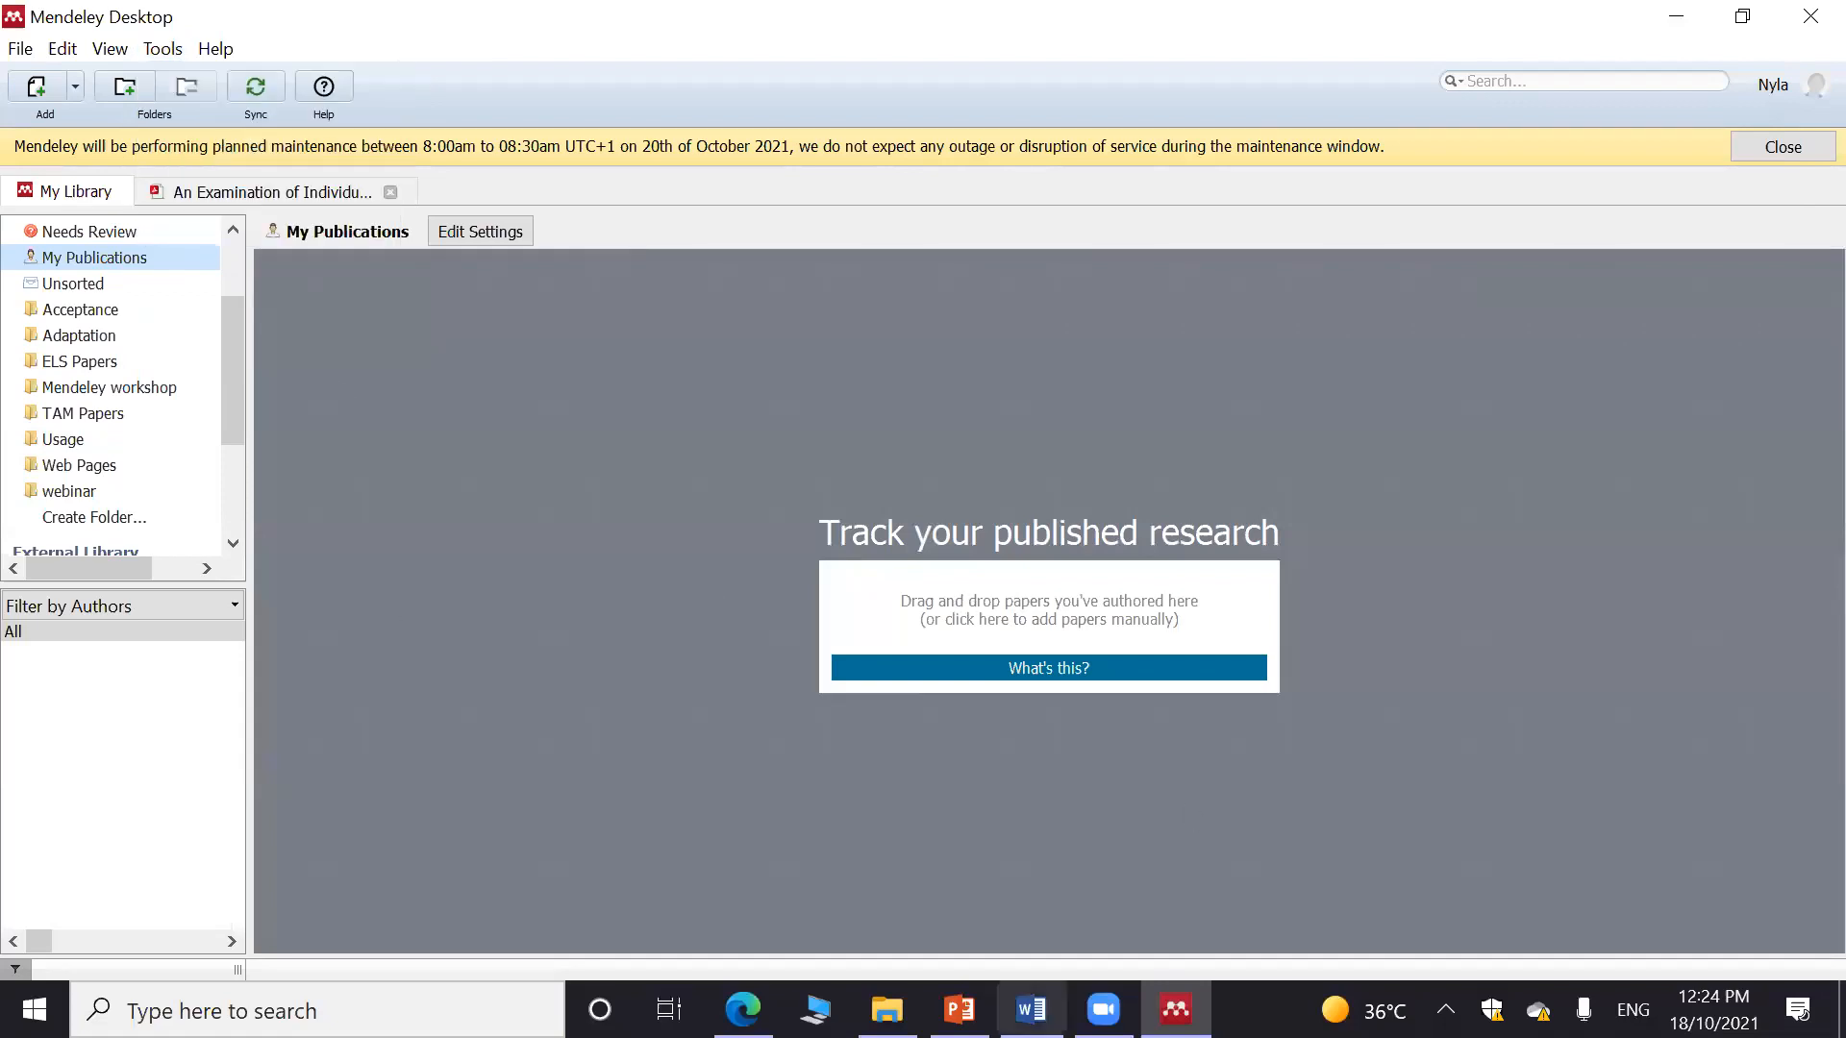
Switch back to the Word document and review its in-text citations and the bibliography entries on page 2
left_click(1031, 1010)
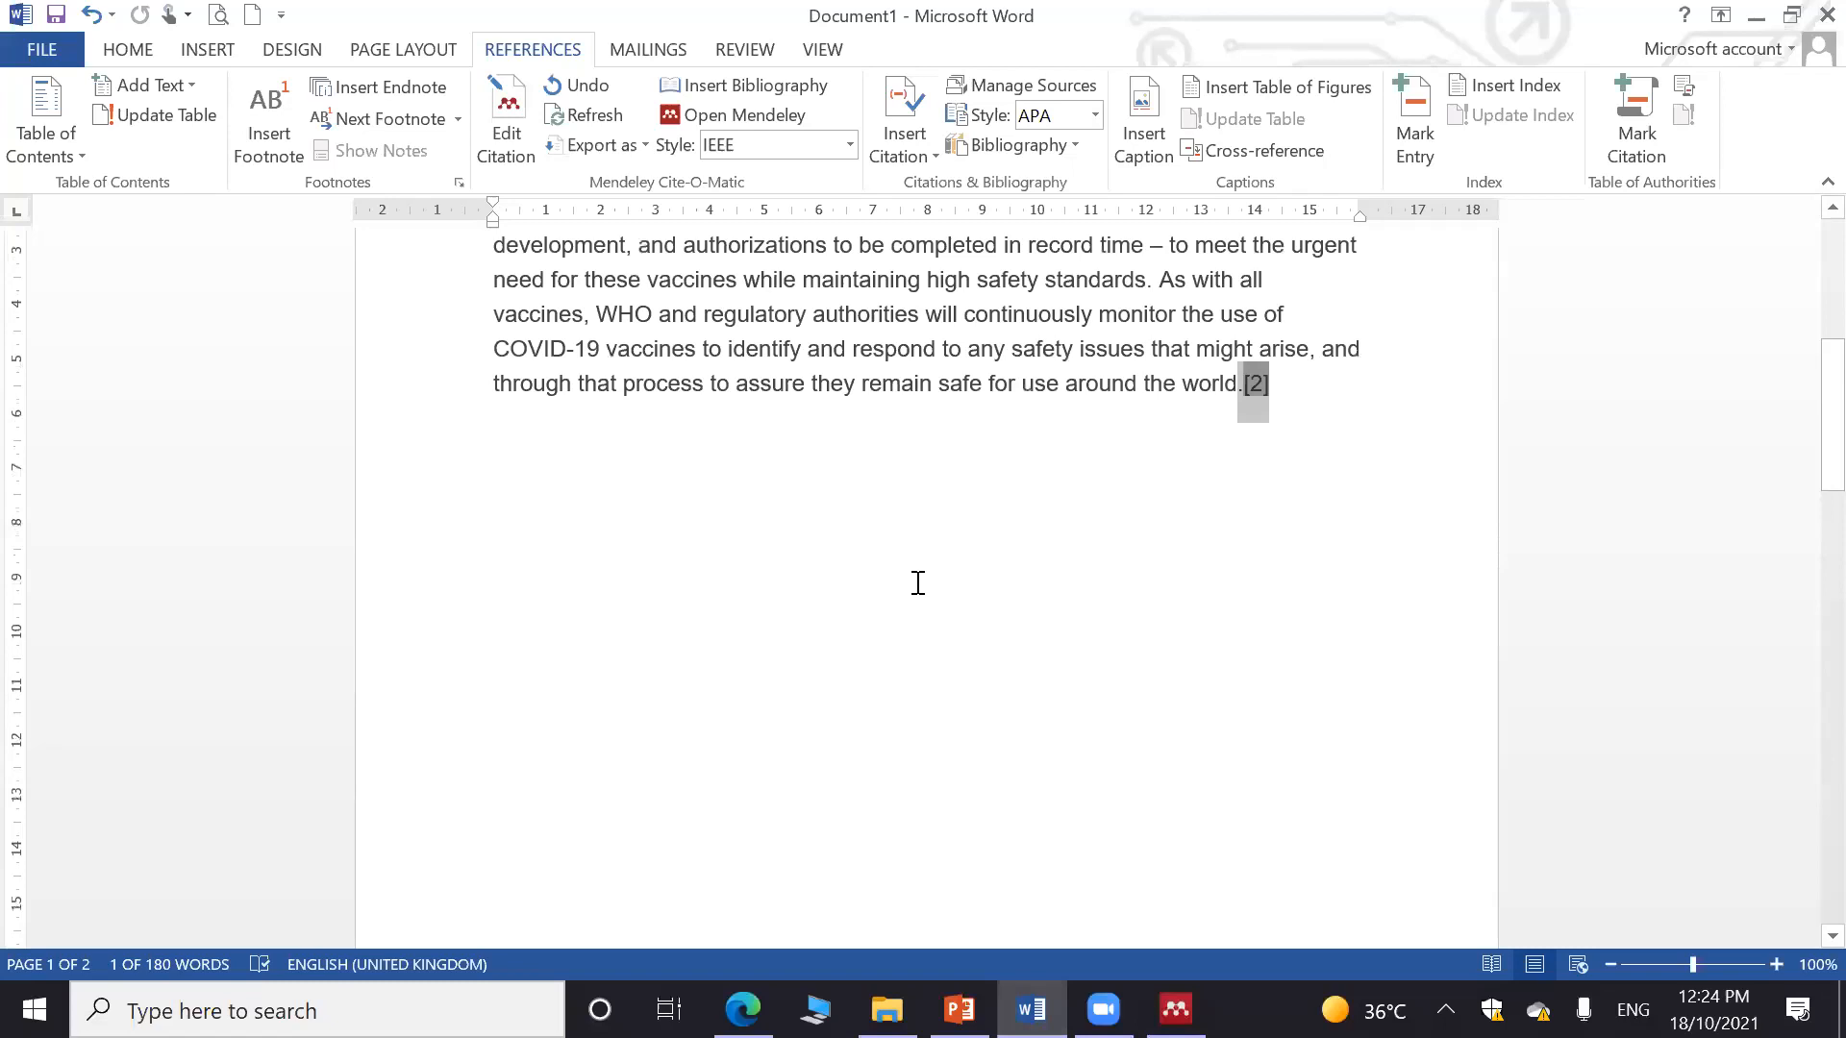
scroll(981, 635, "up", 3)
scroll(1024, 533, "down", 1)
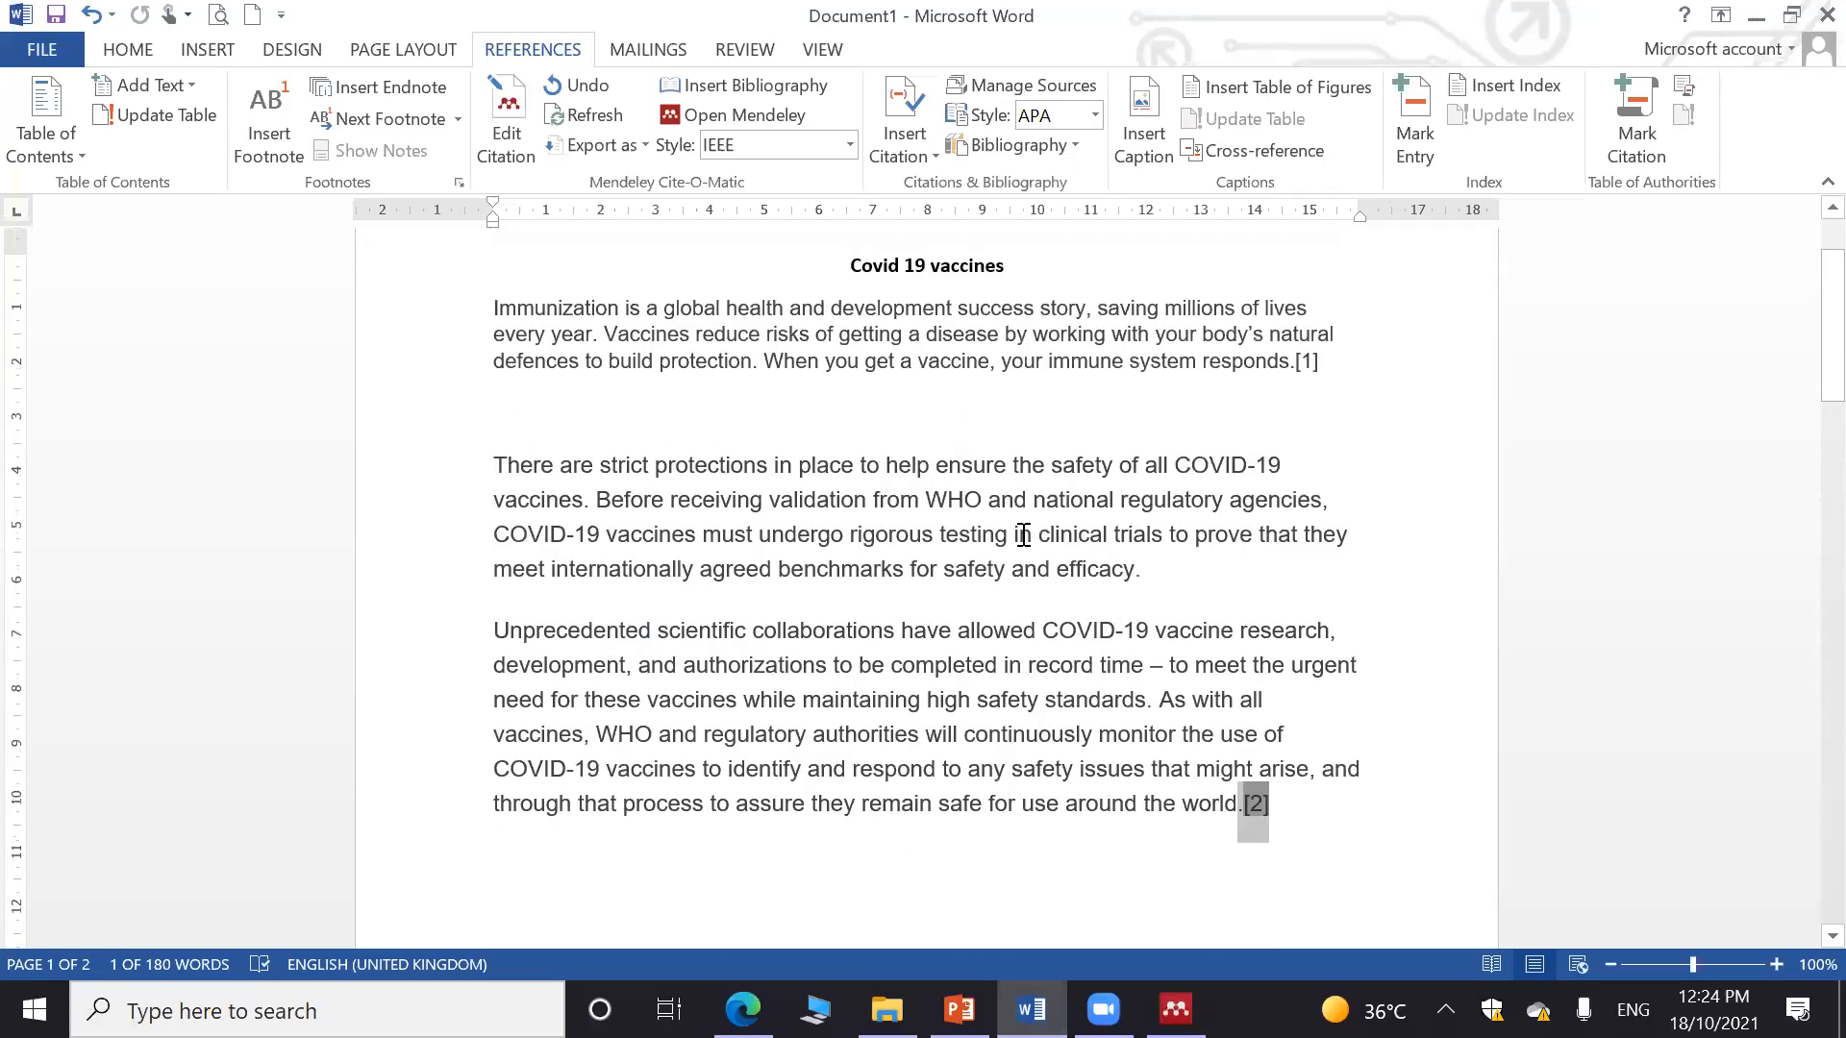
scroll(1280, 588, "down", 2)
left_click(1286, 602)
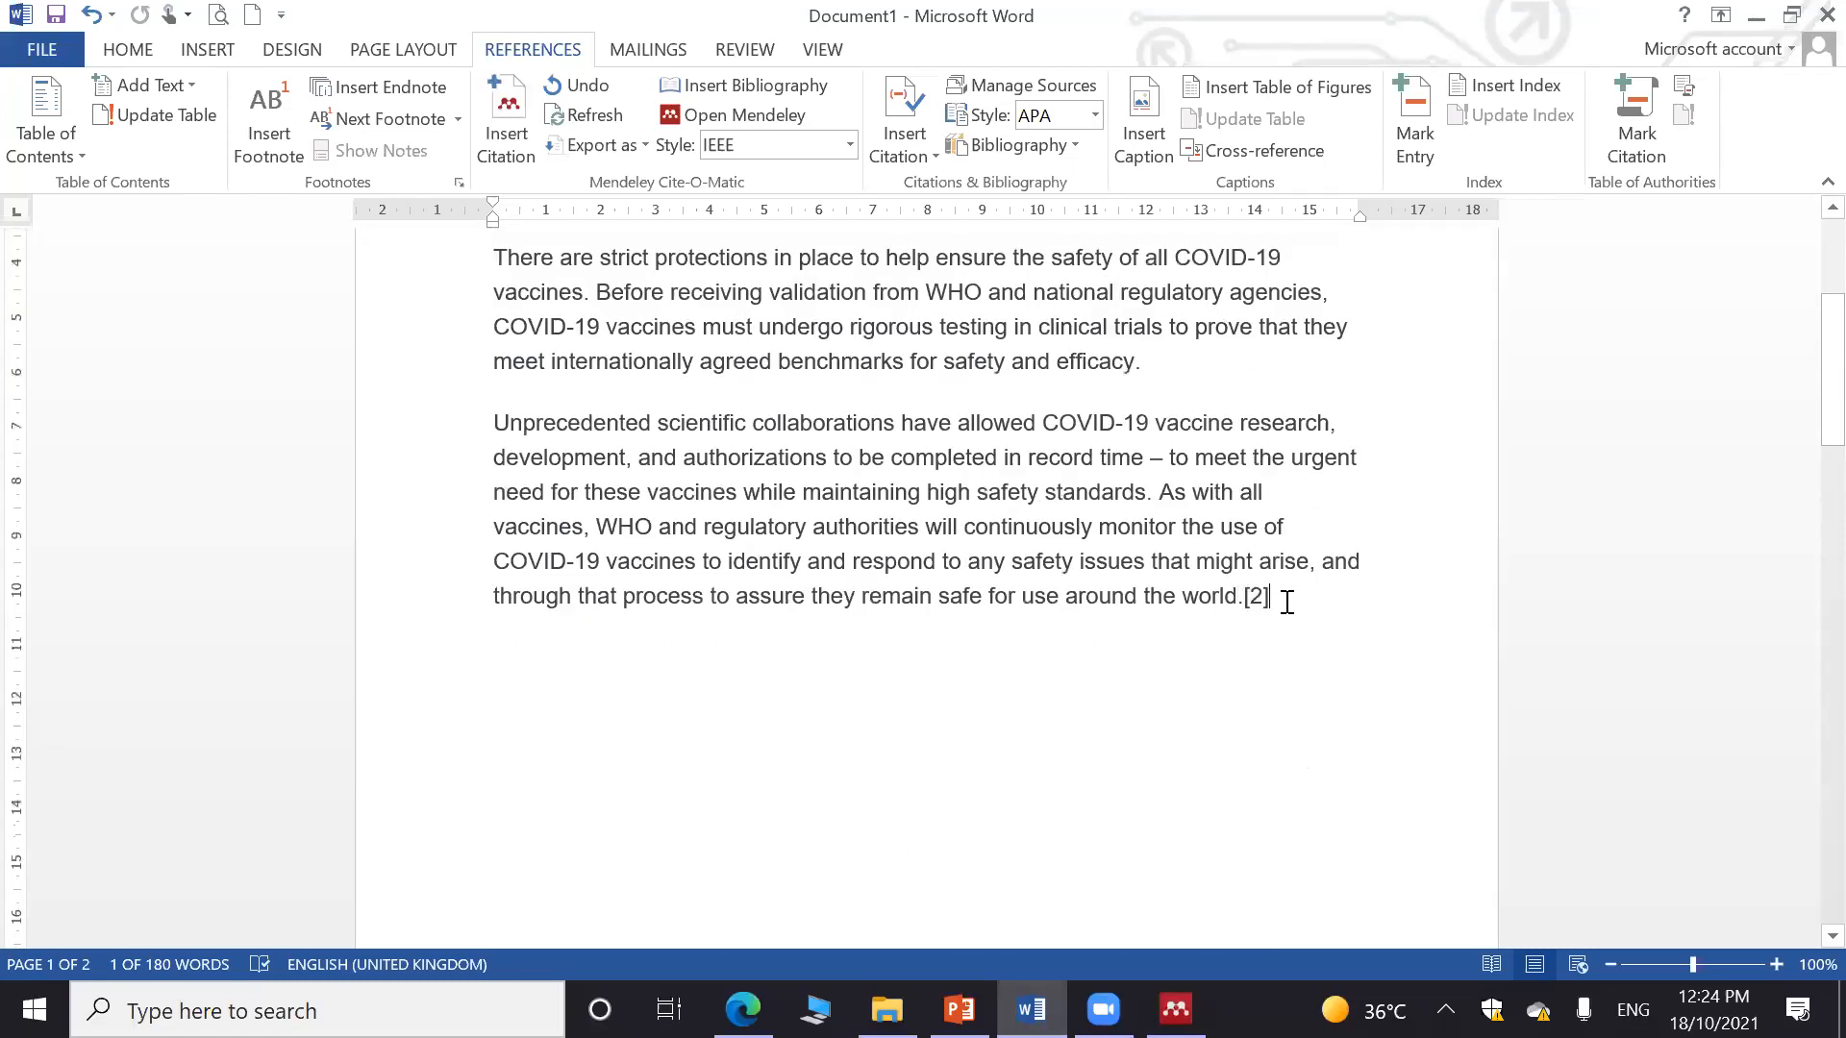
scroll(1287, 602, "down", 10)
scroll(978, 603, "down", 3)
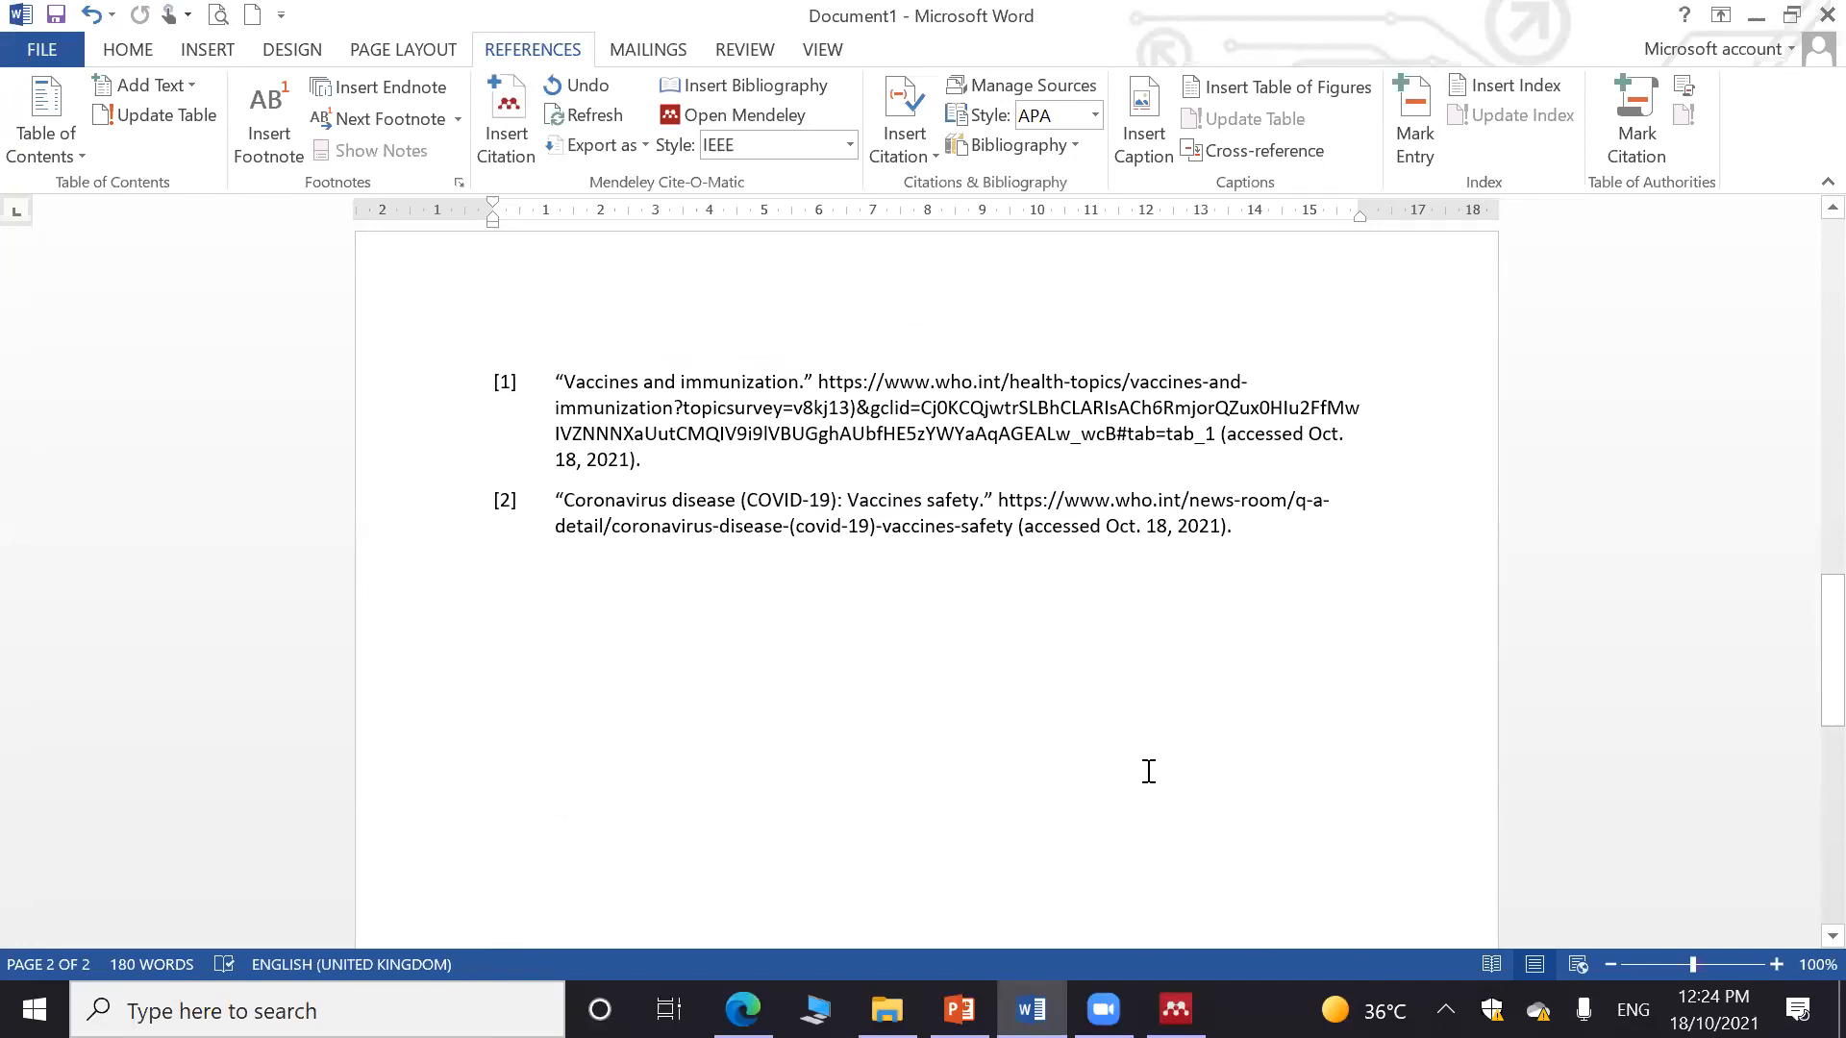
left_click(928, 767)
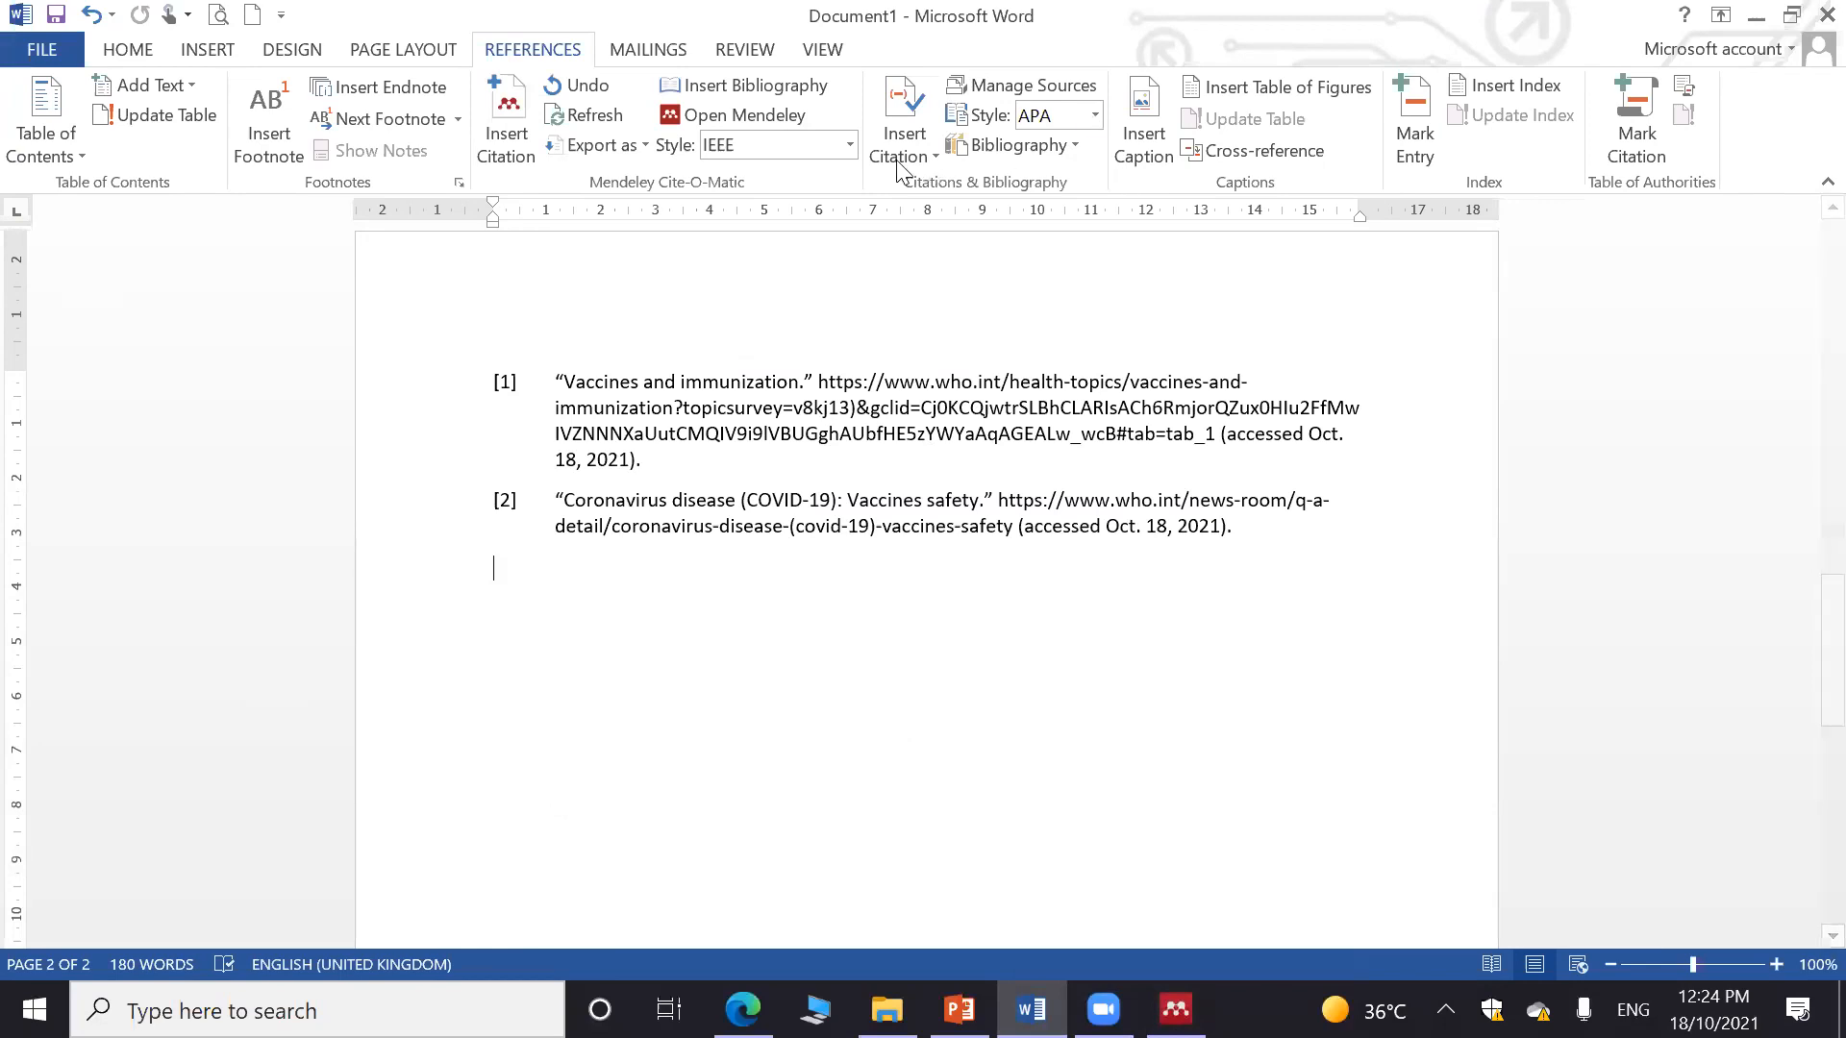
Examine the citation styles built into Word, and look through Mendeley's installed styles under More Styles
left_click(1096, 114)
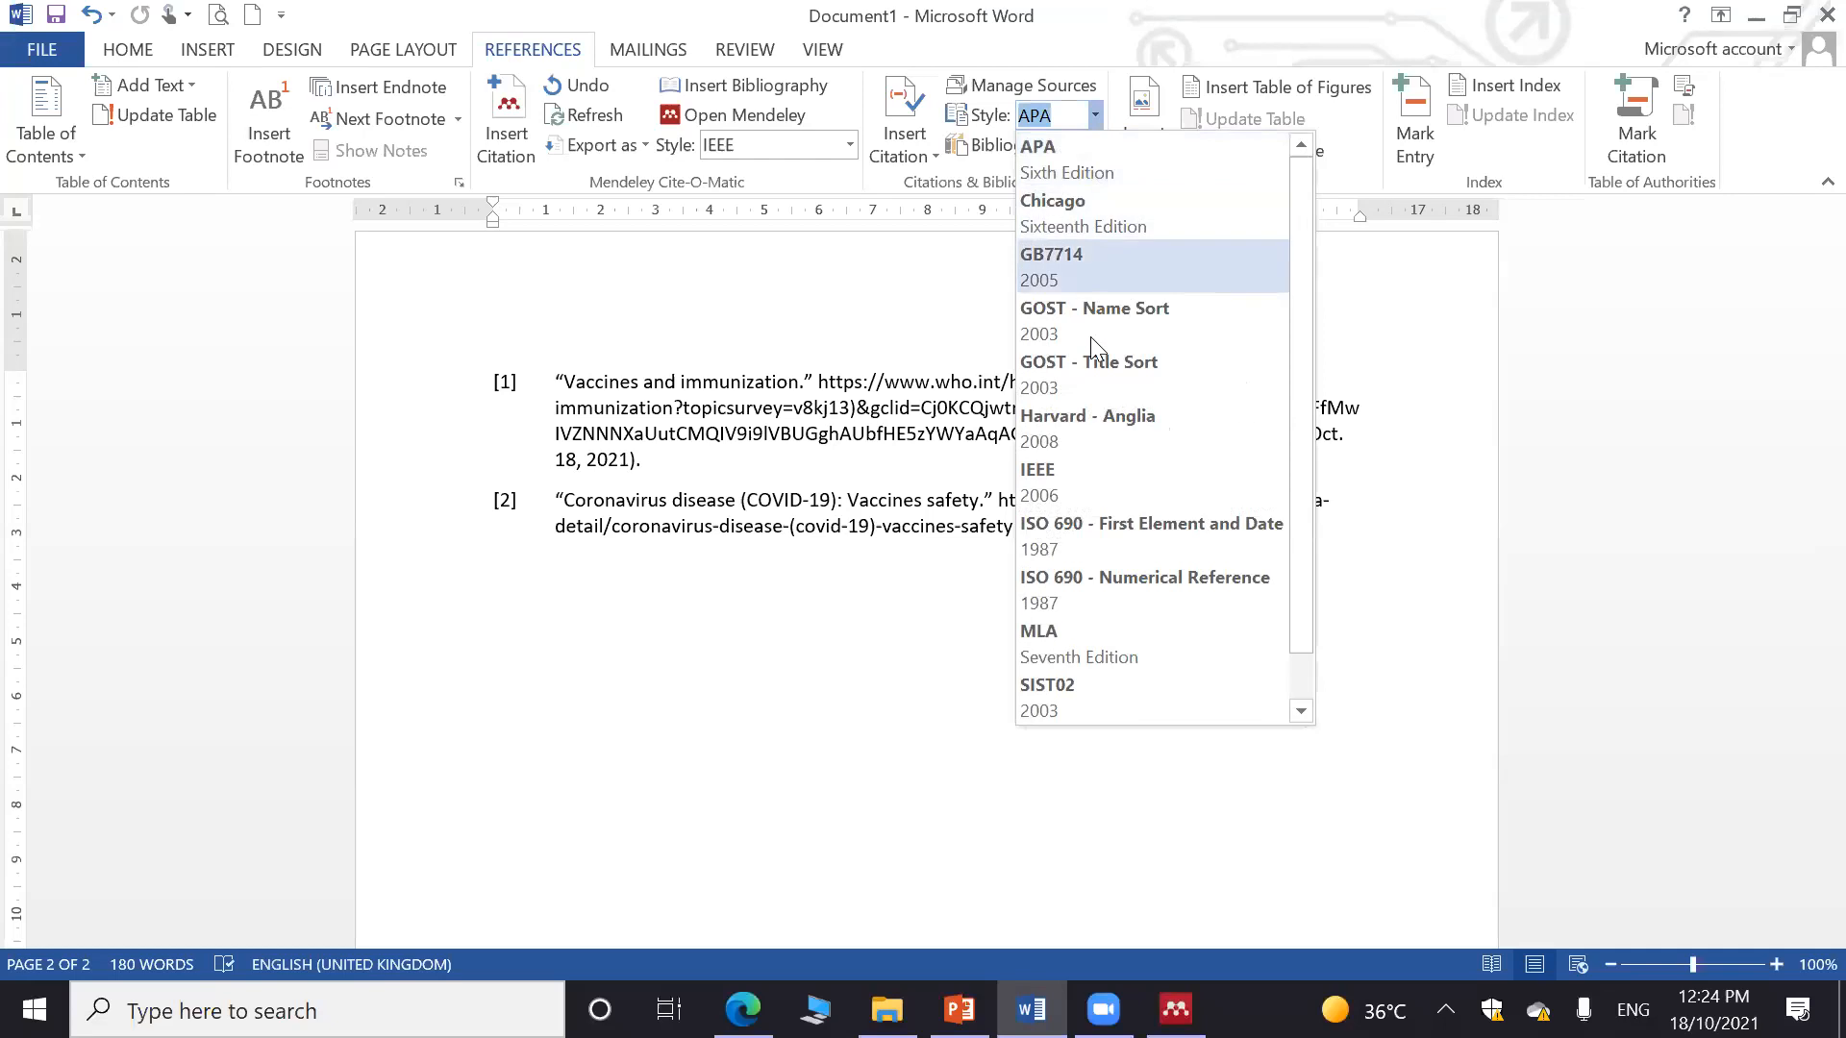
left_click(711, 654)
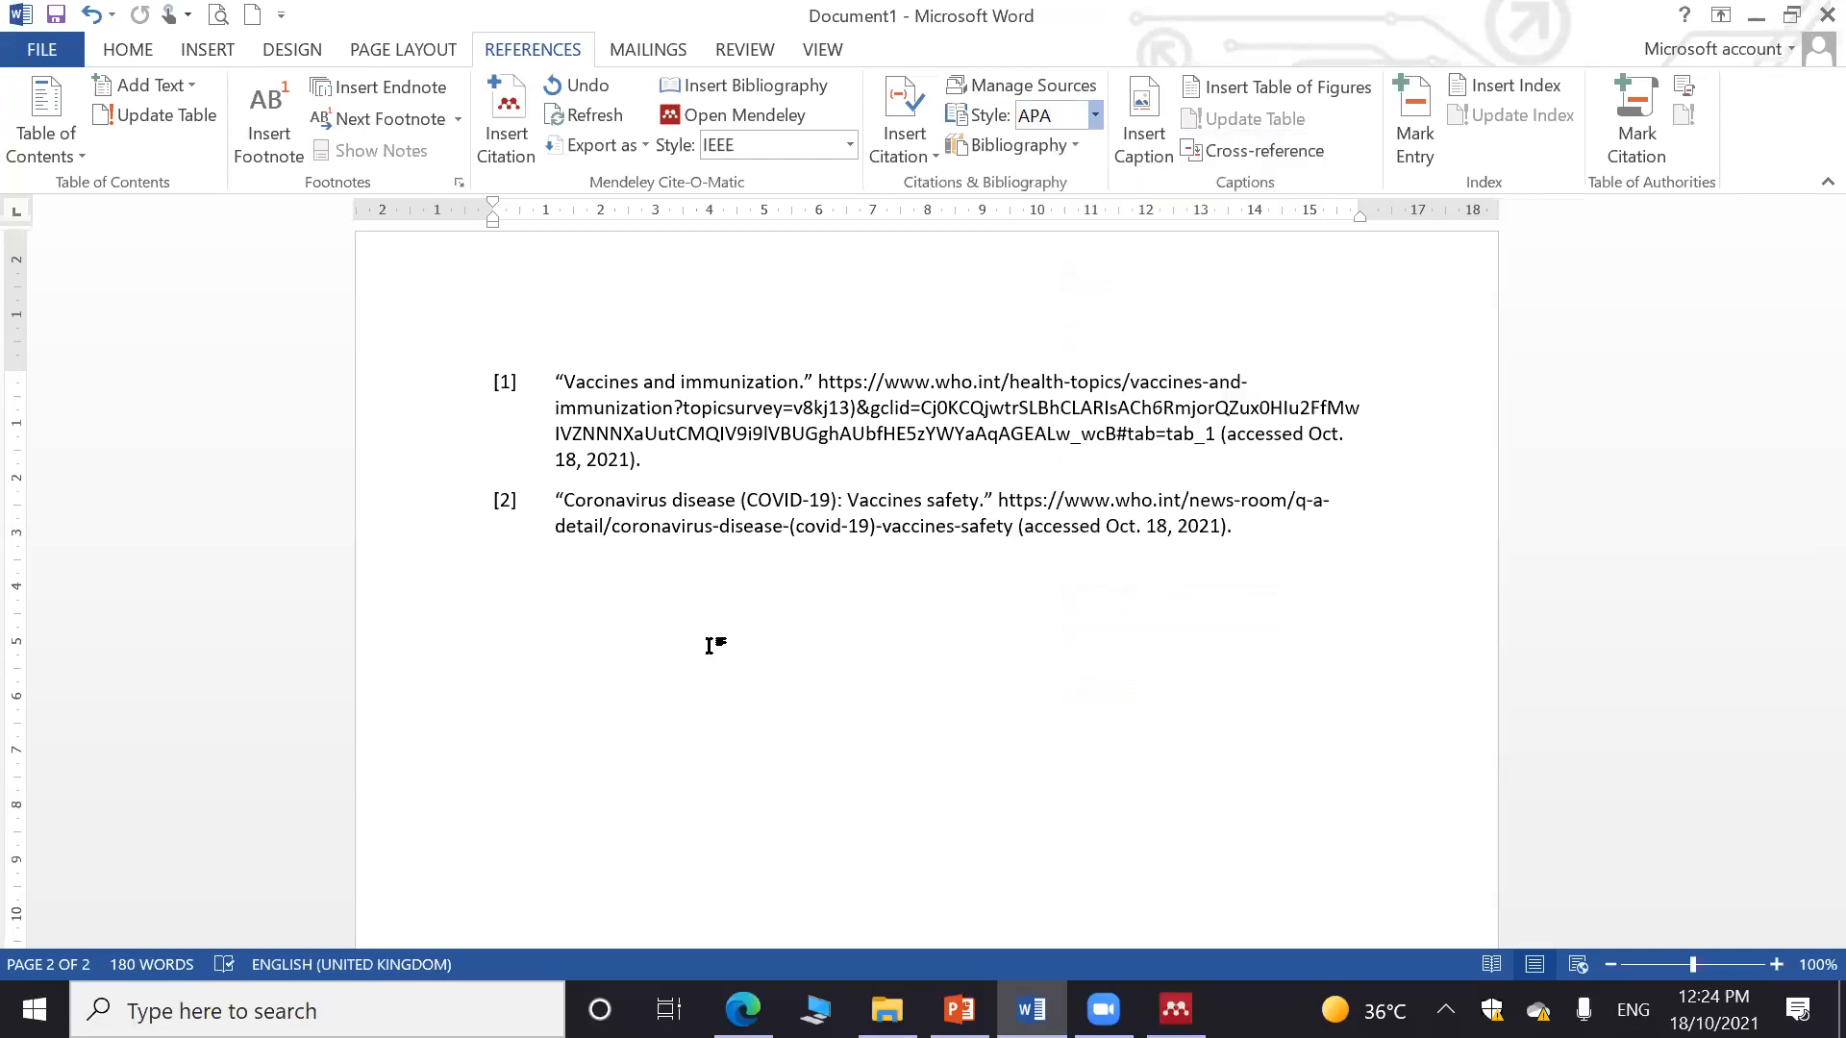
left_click(850, 146)
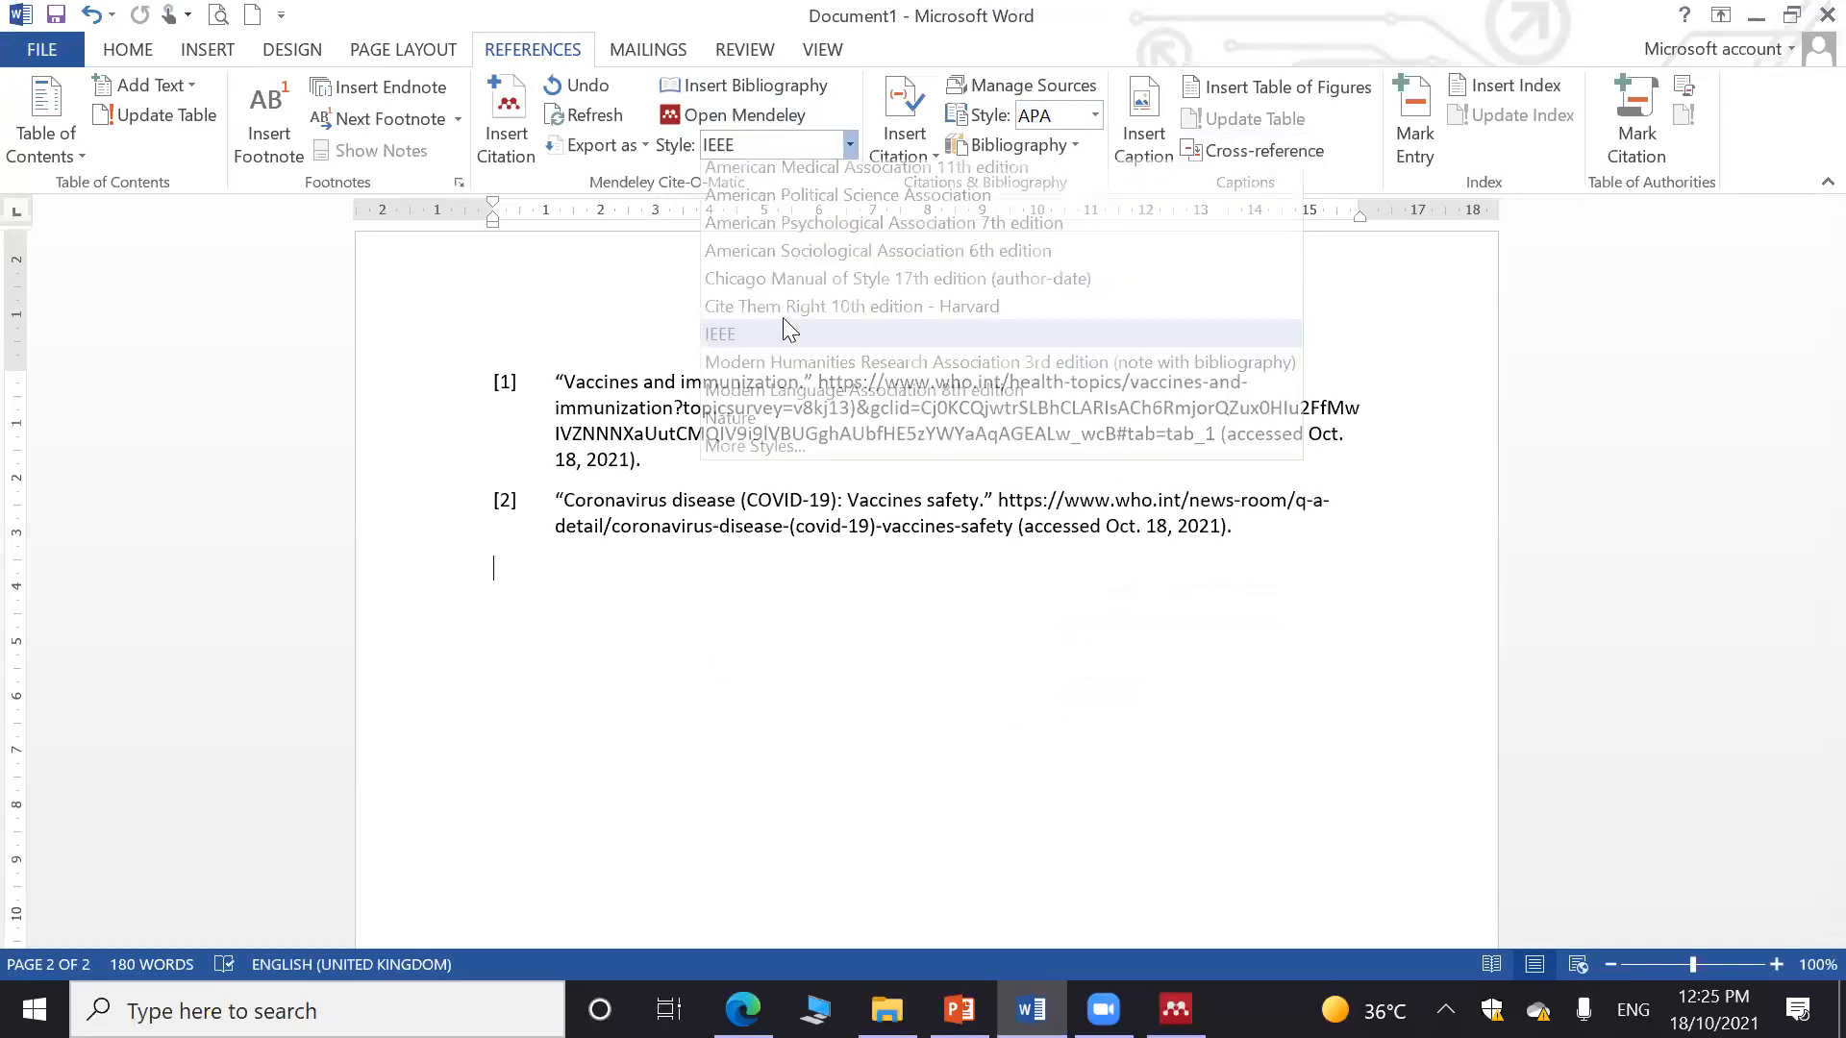
left_click(831, 458)
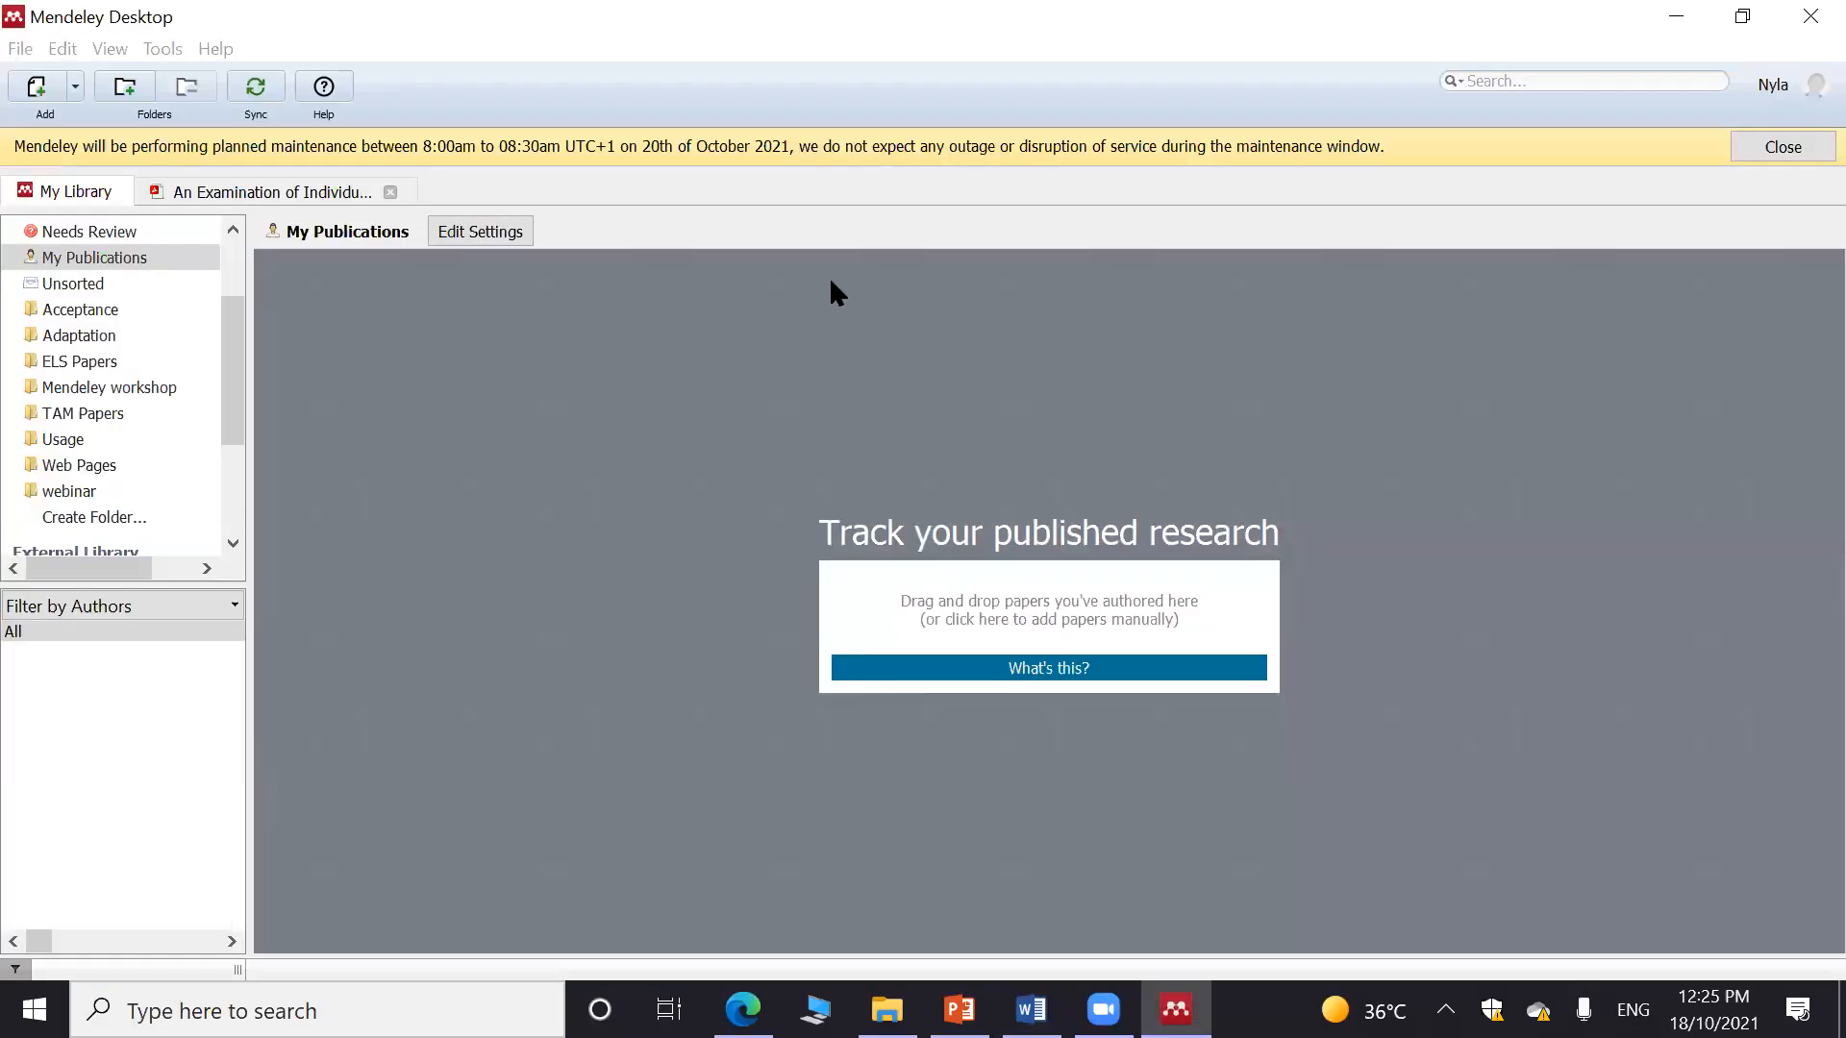
scroll(829, 453, "down", 2)
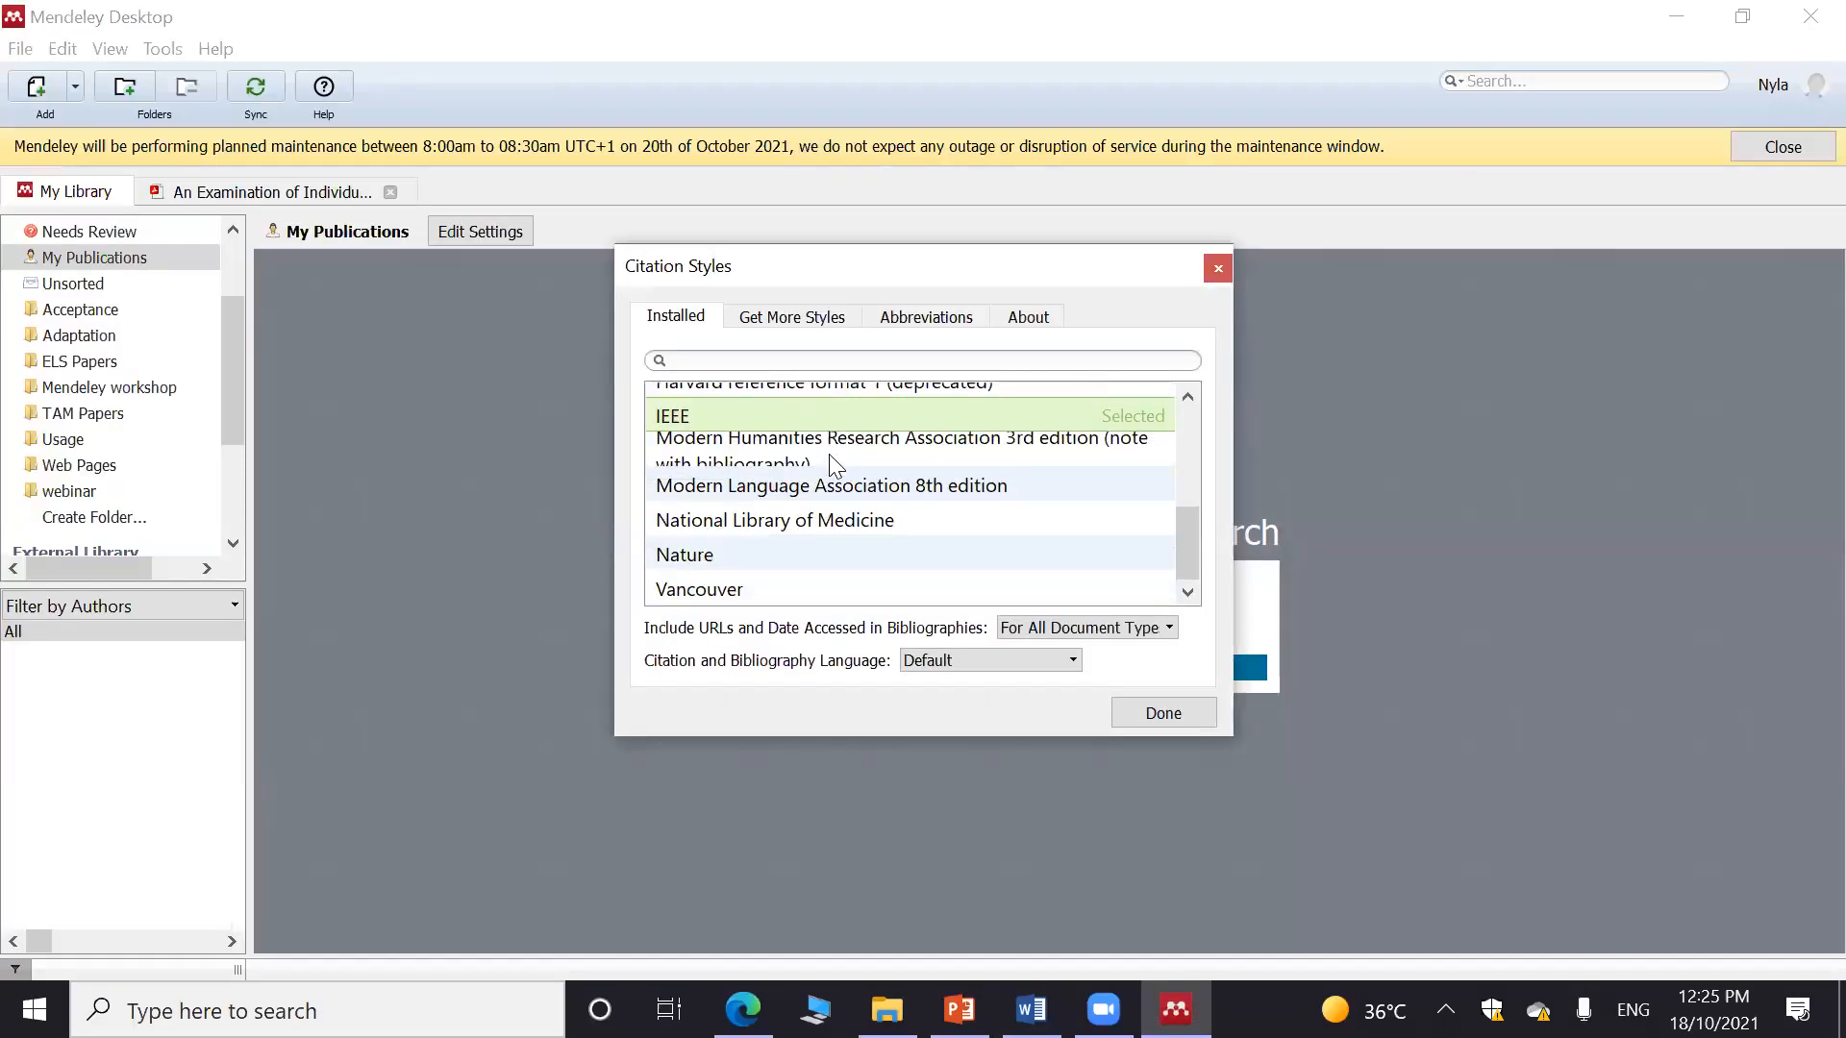
scroll(829, 452, "up", 3)
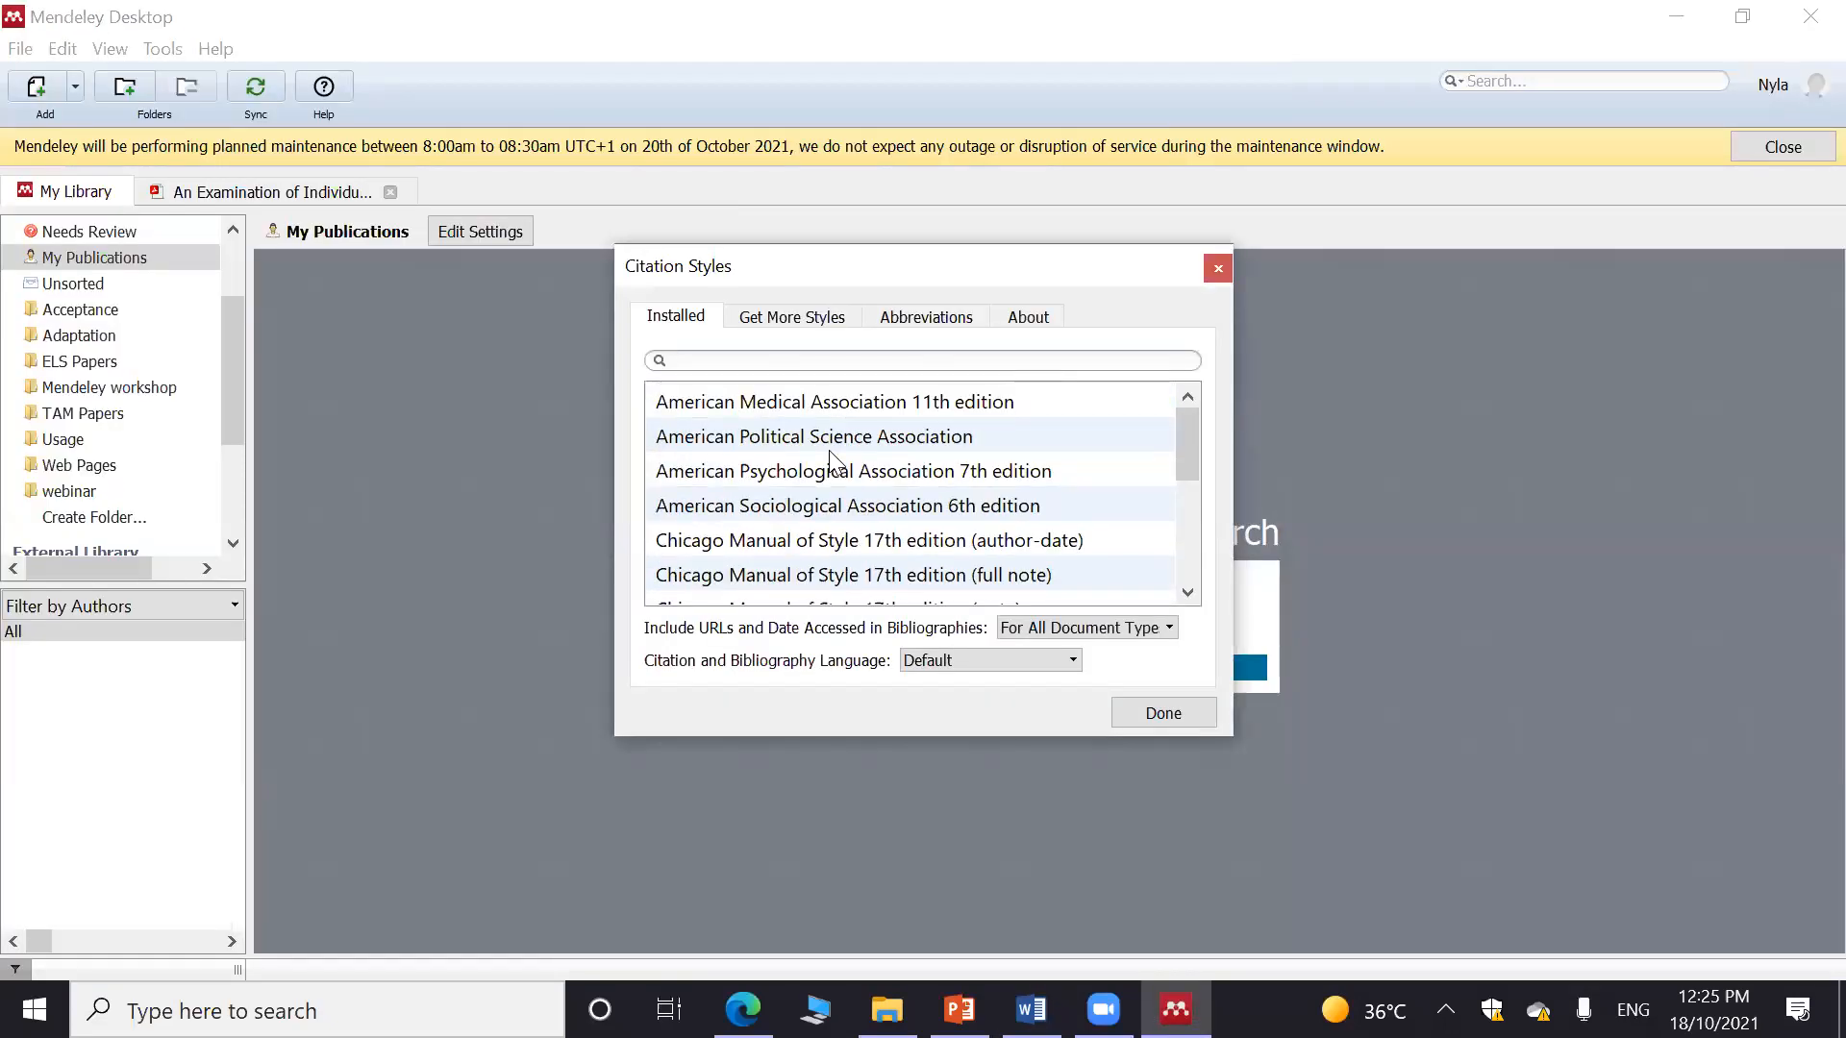
left_click(1173, 721)
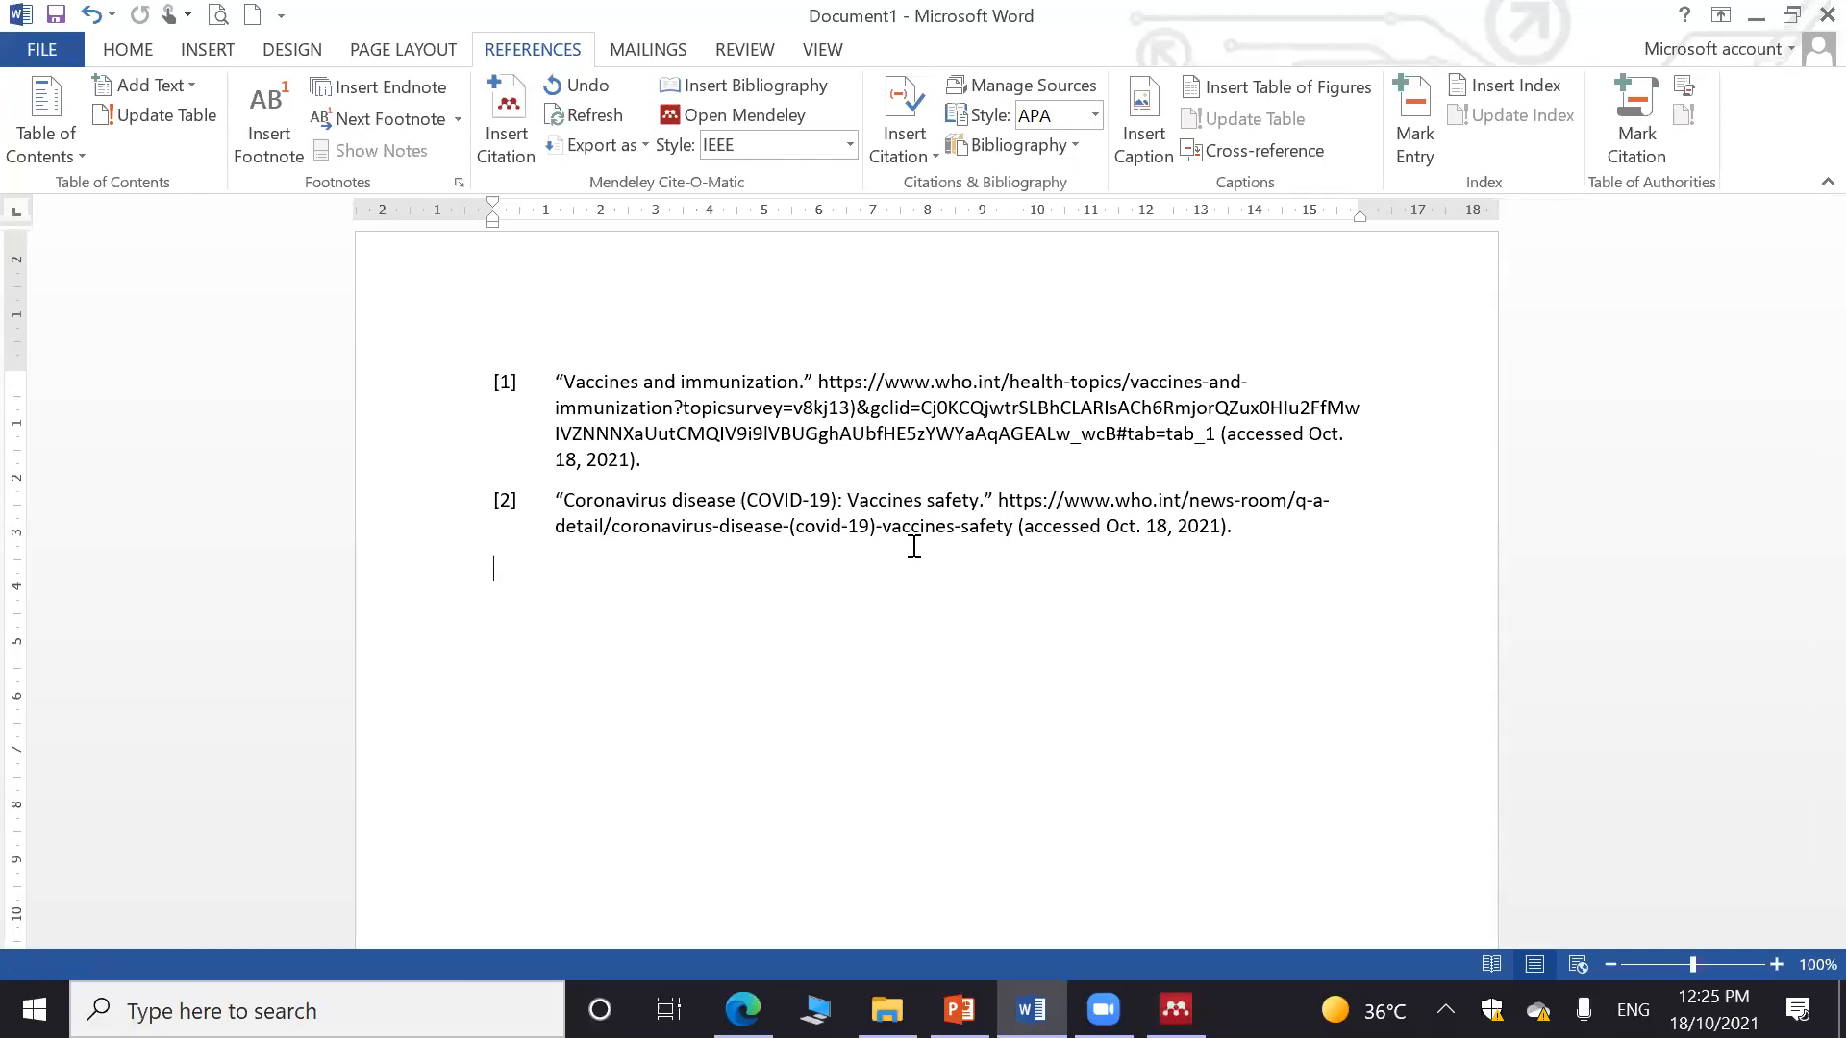
Switch to the Edge browser and load google.com in place of the WHO vaccines safety page
mouse_move(744, 1010)
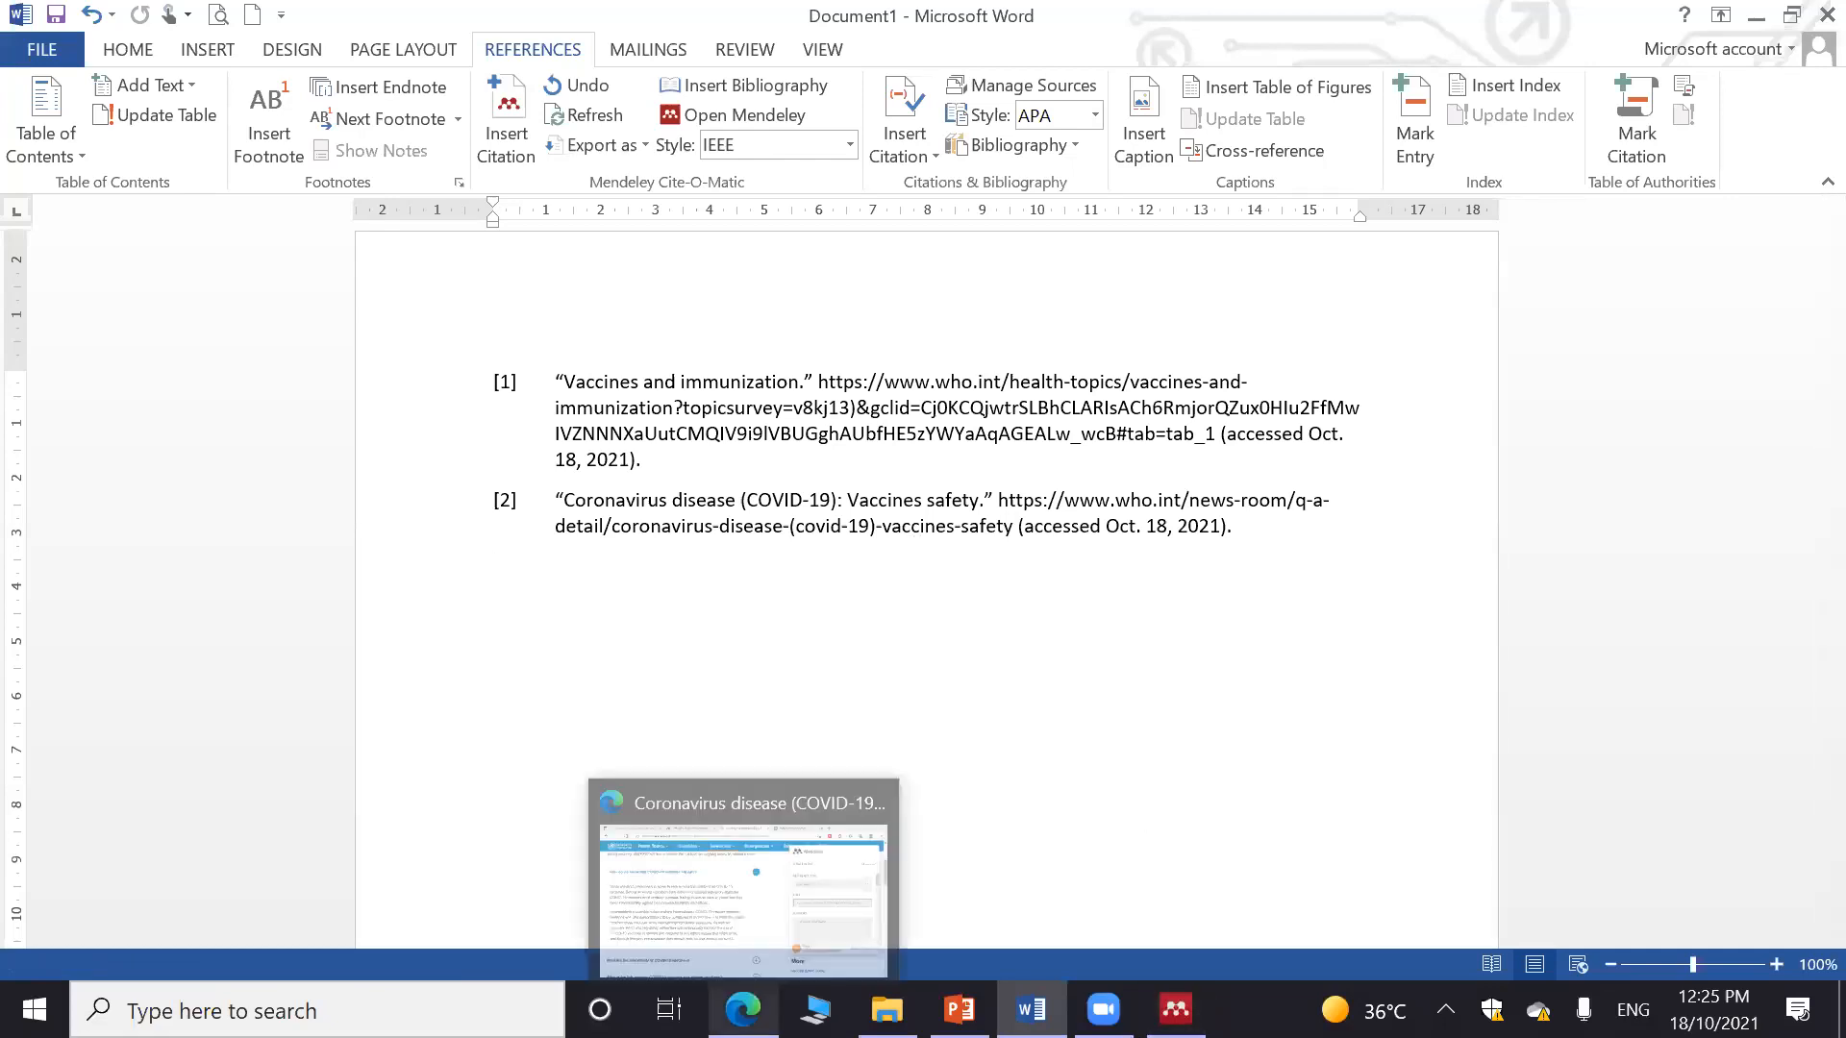
left_click(785, 835)
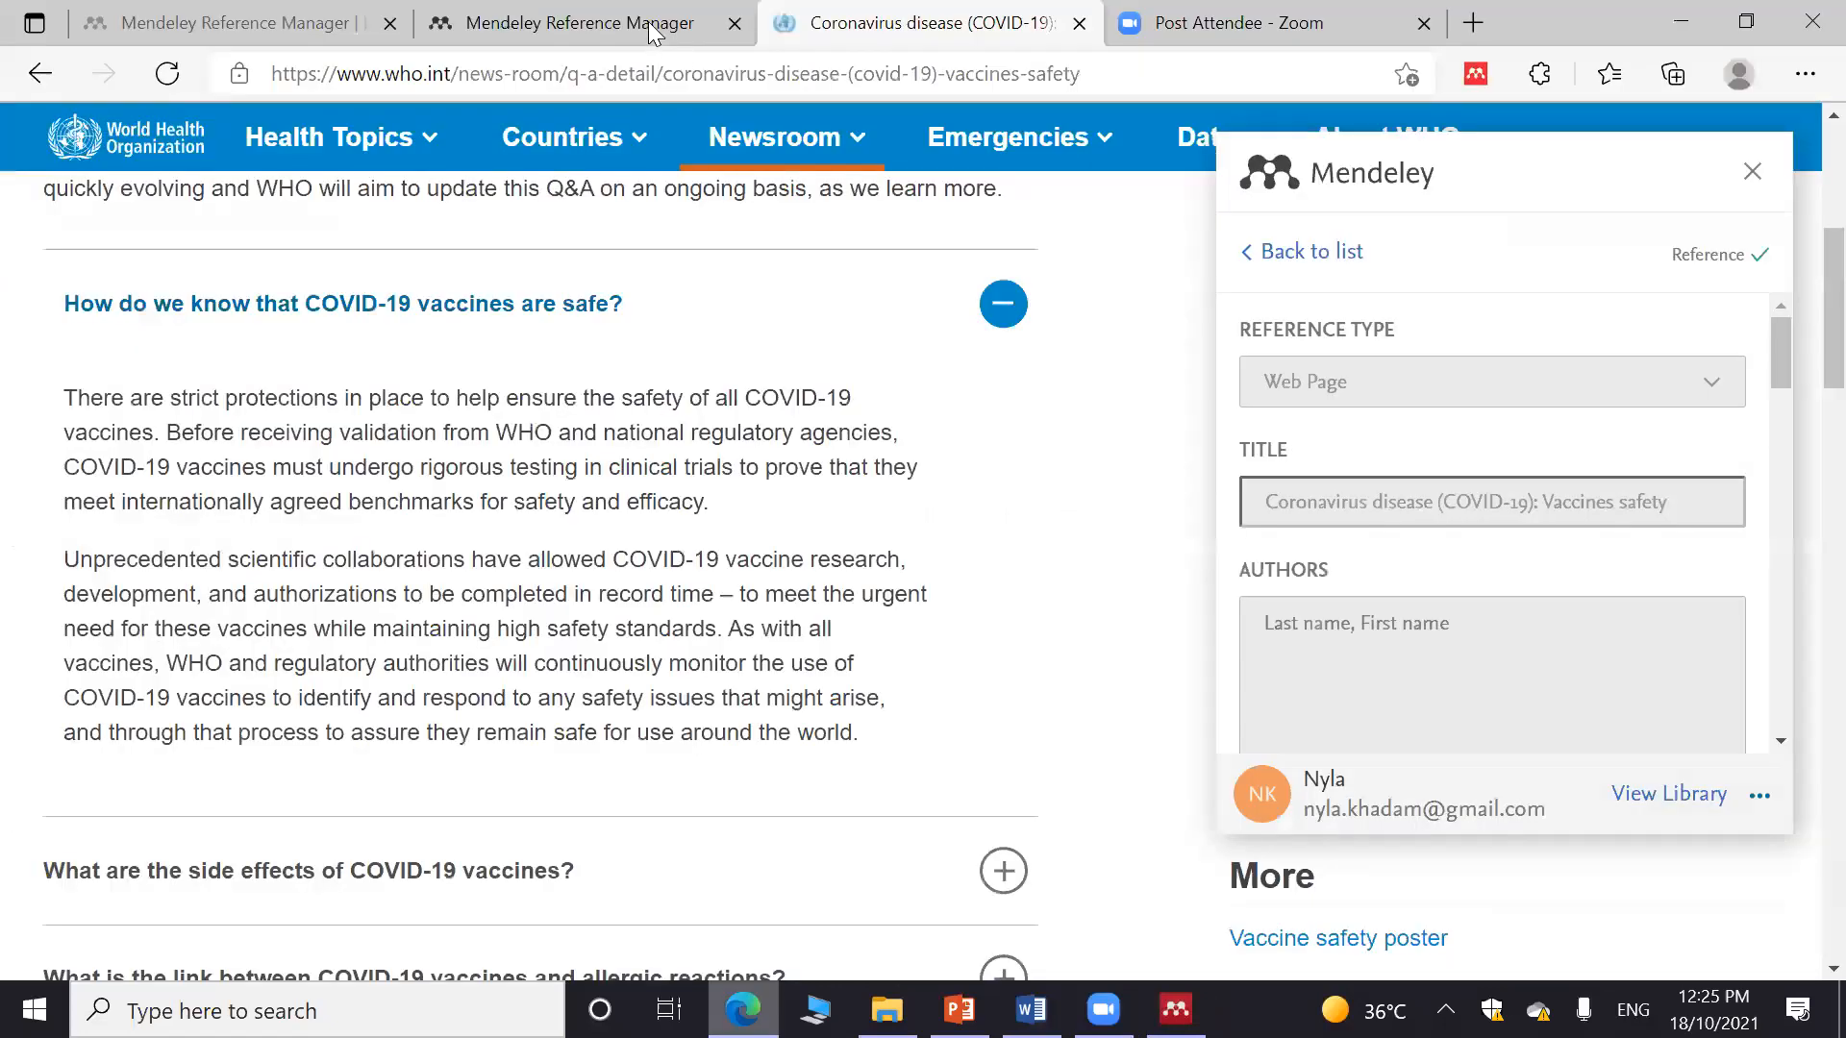
left_click(652, 31)
left_click(839, 27)
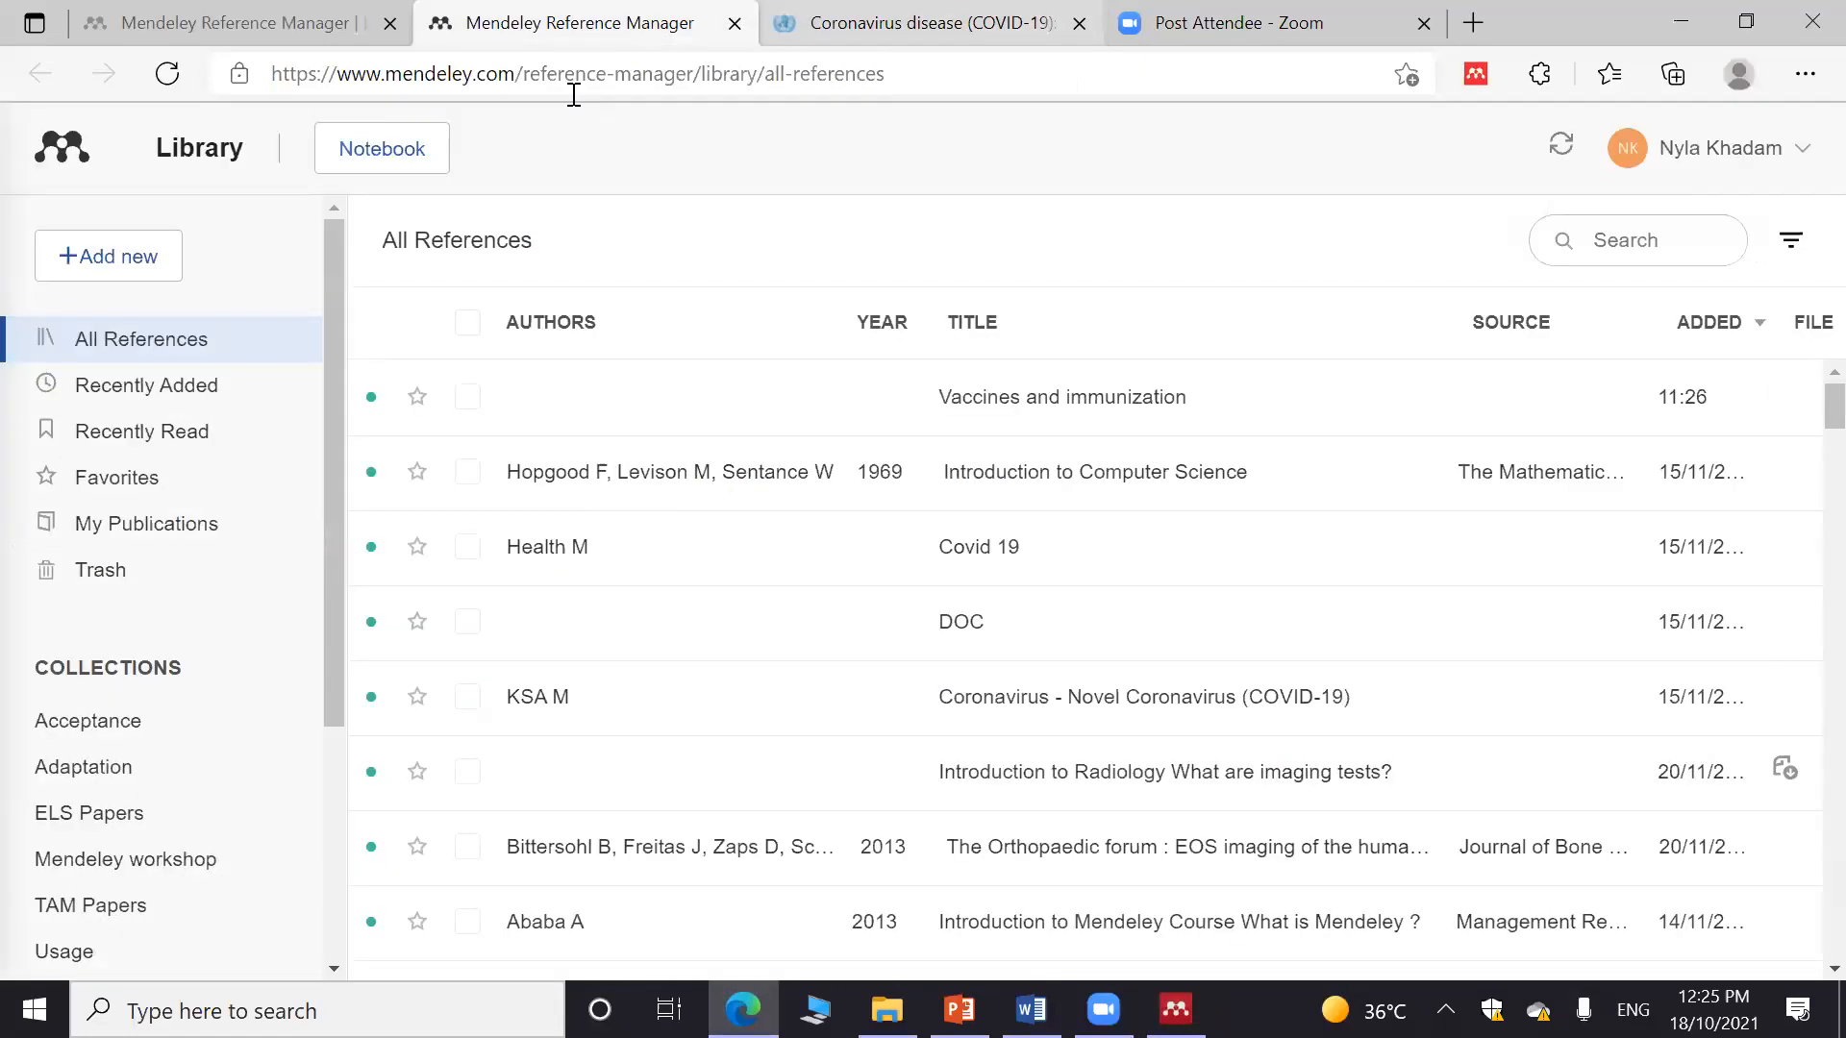
left_click(573, 82)
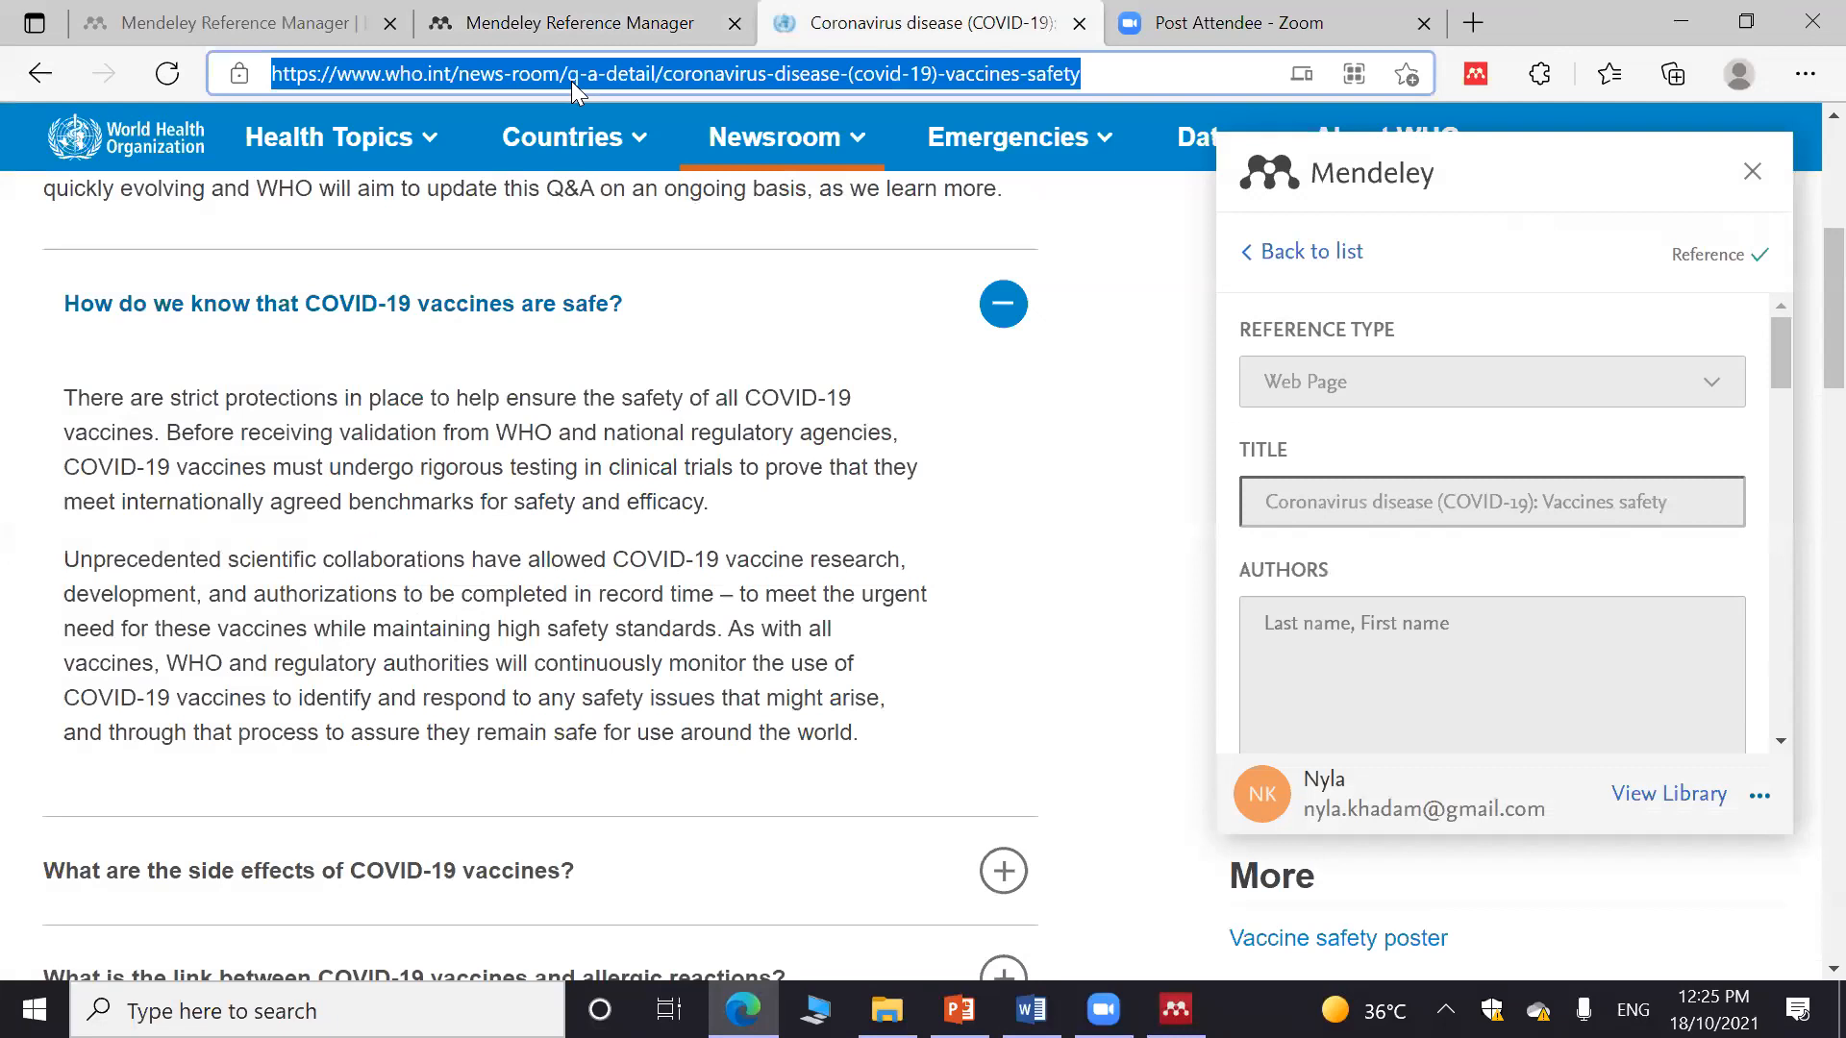
type("google.com")
key("Return")
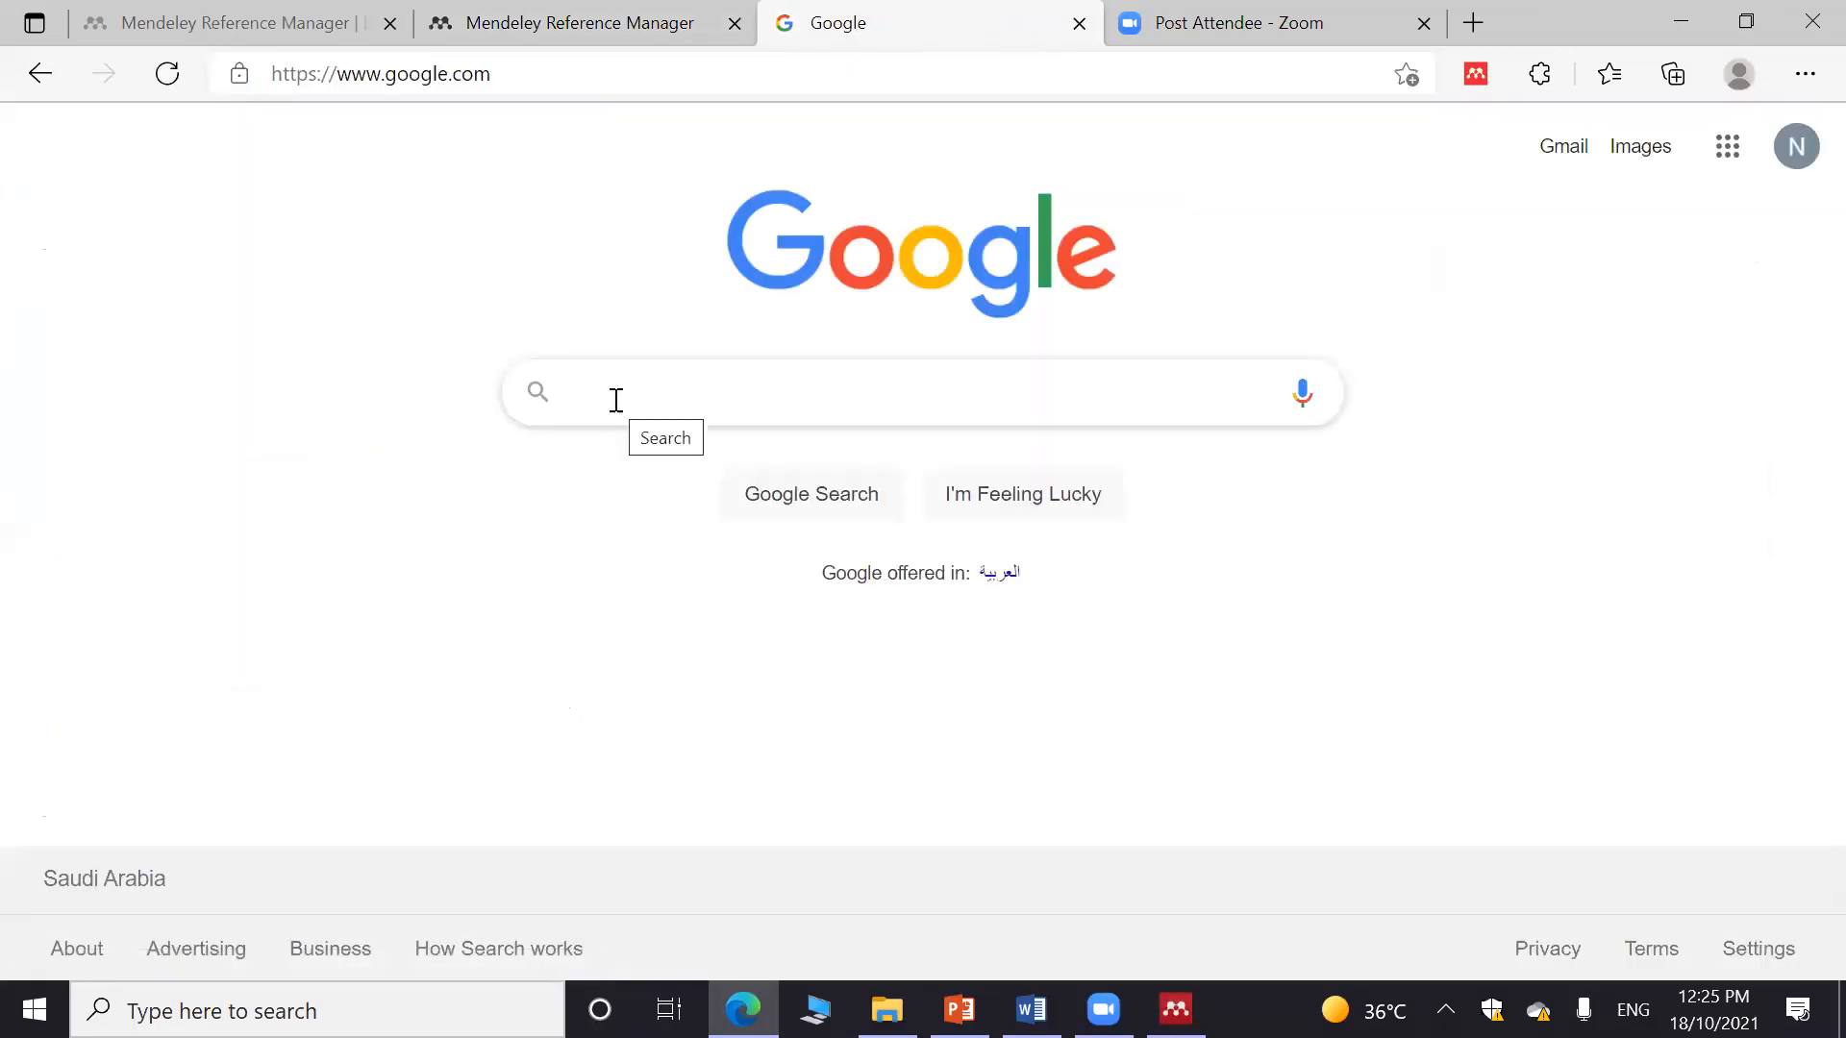
Search Google for "metadata", refine the query to "metadata pdf" and look through the results
type("metadata")
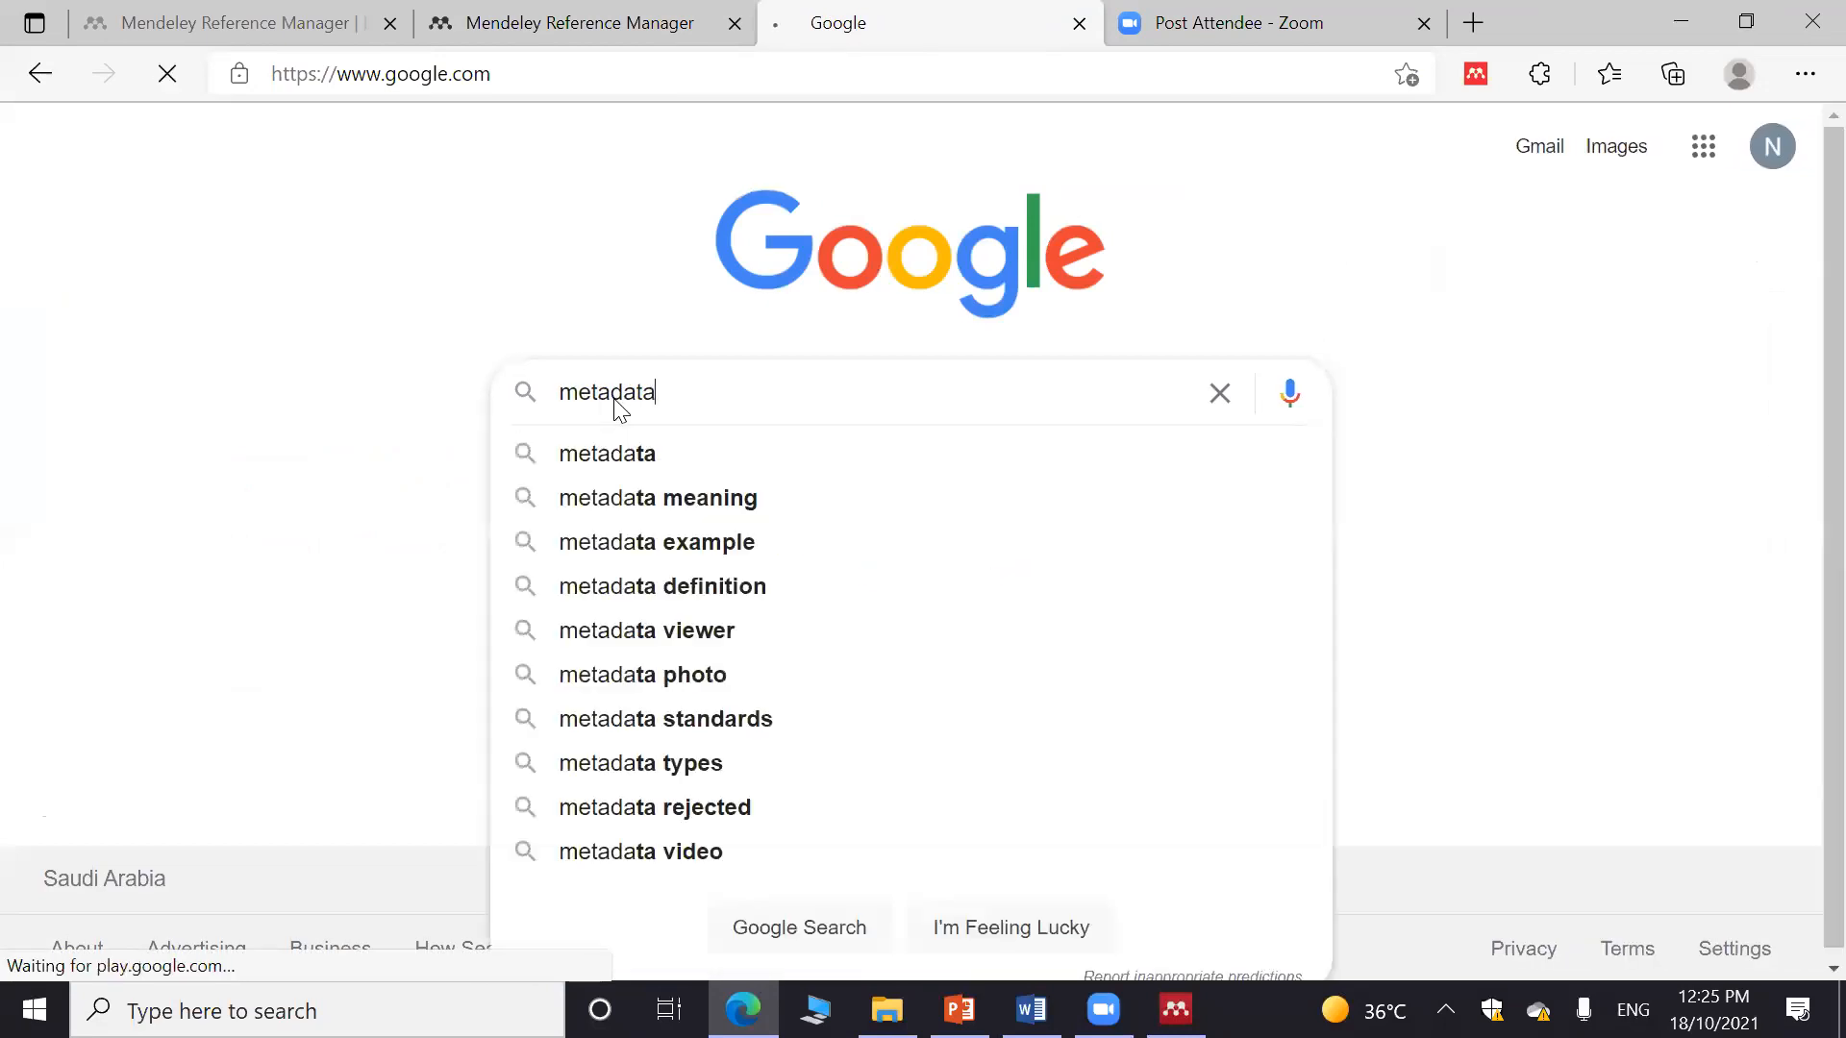
key("Return")
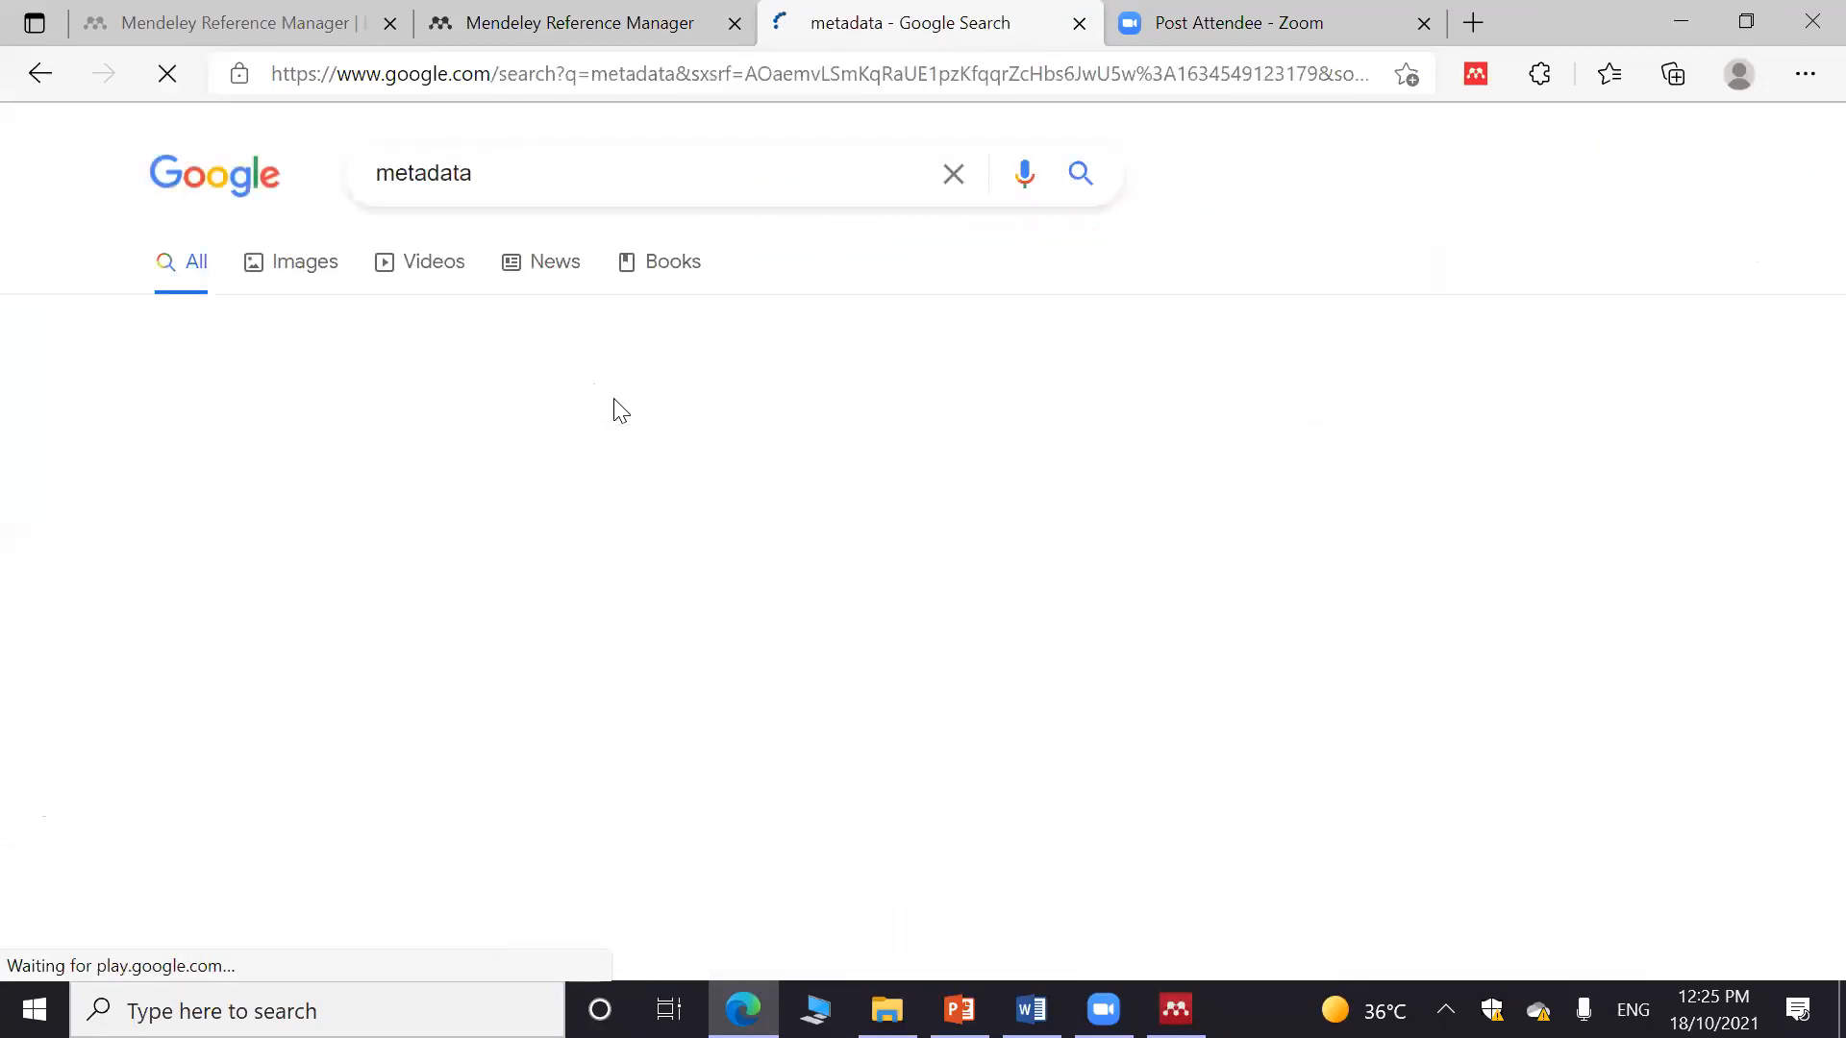
left_click(533, 171)
type("pdf")
key("Return")
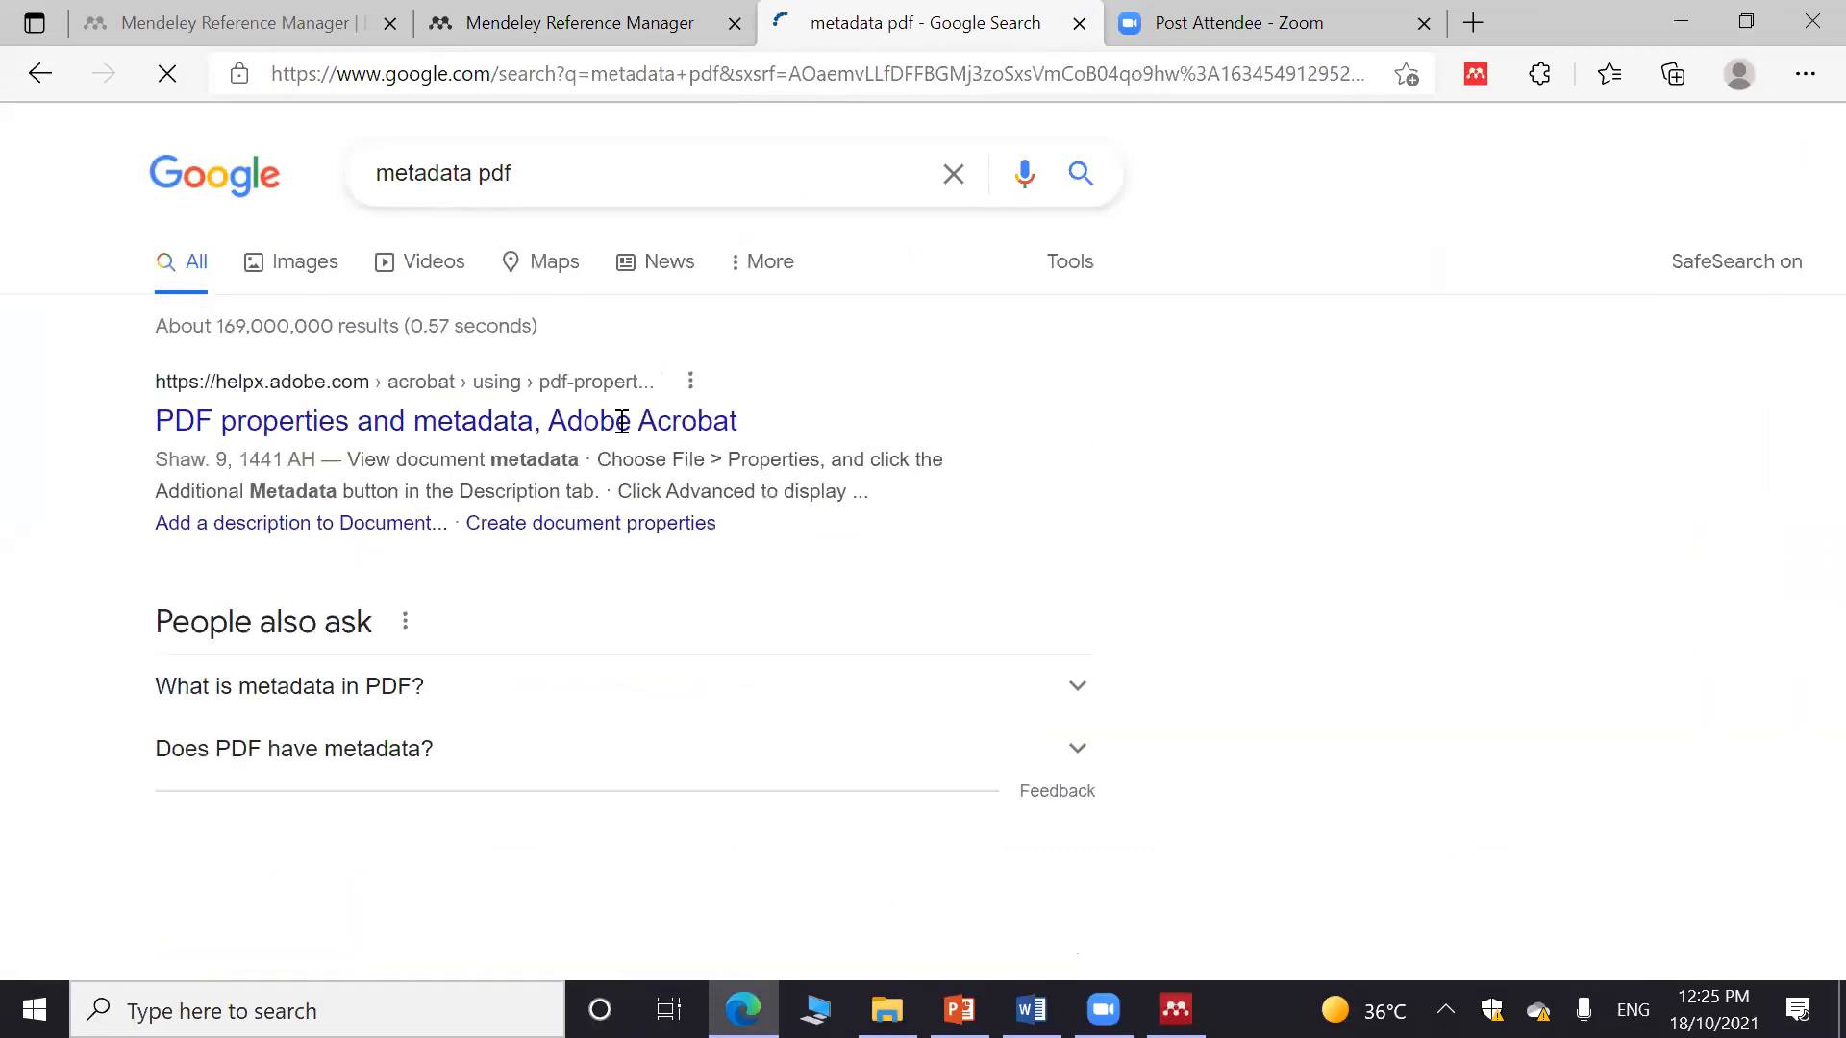
scroll(636, 466, "down", 7)
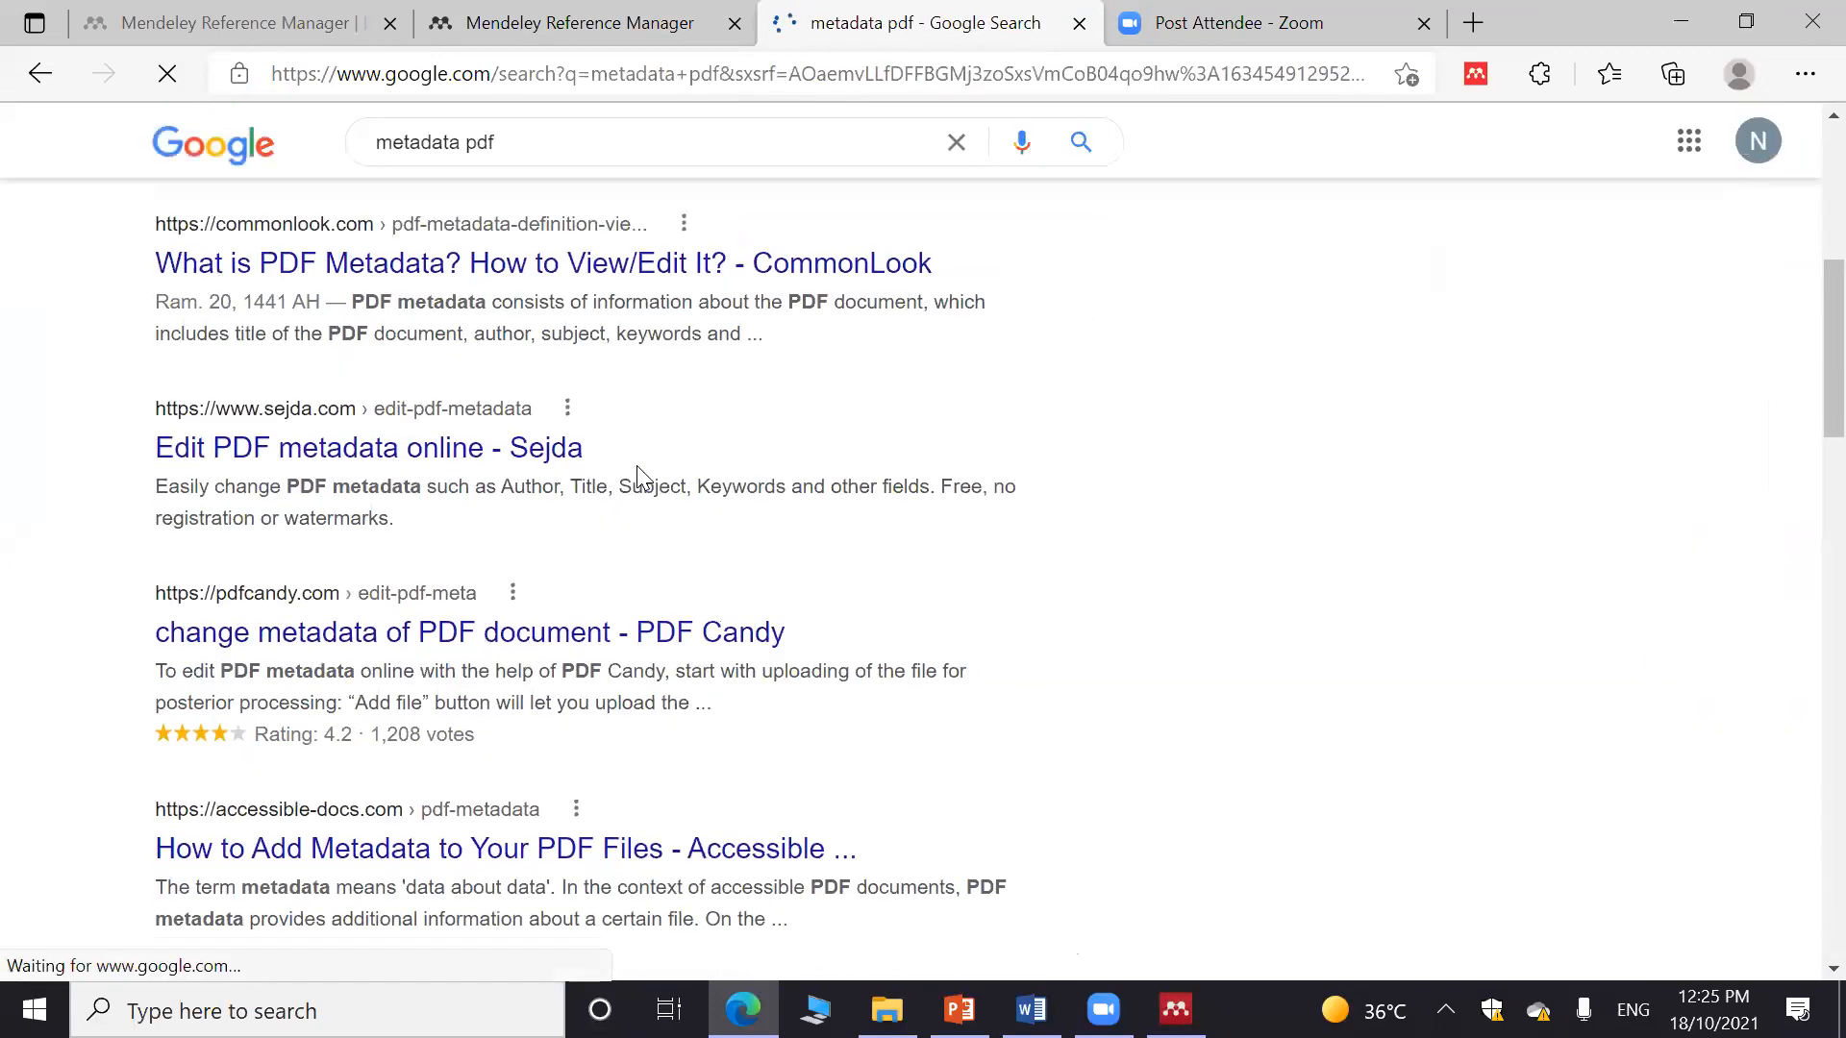
scroll(471, 144, "down", 7)
Search for "metadata research pdf" and open the ResearchGate article "Metadata for Big Data: A preliminary investigation"
left_click(464, 142)
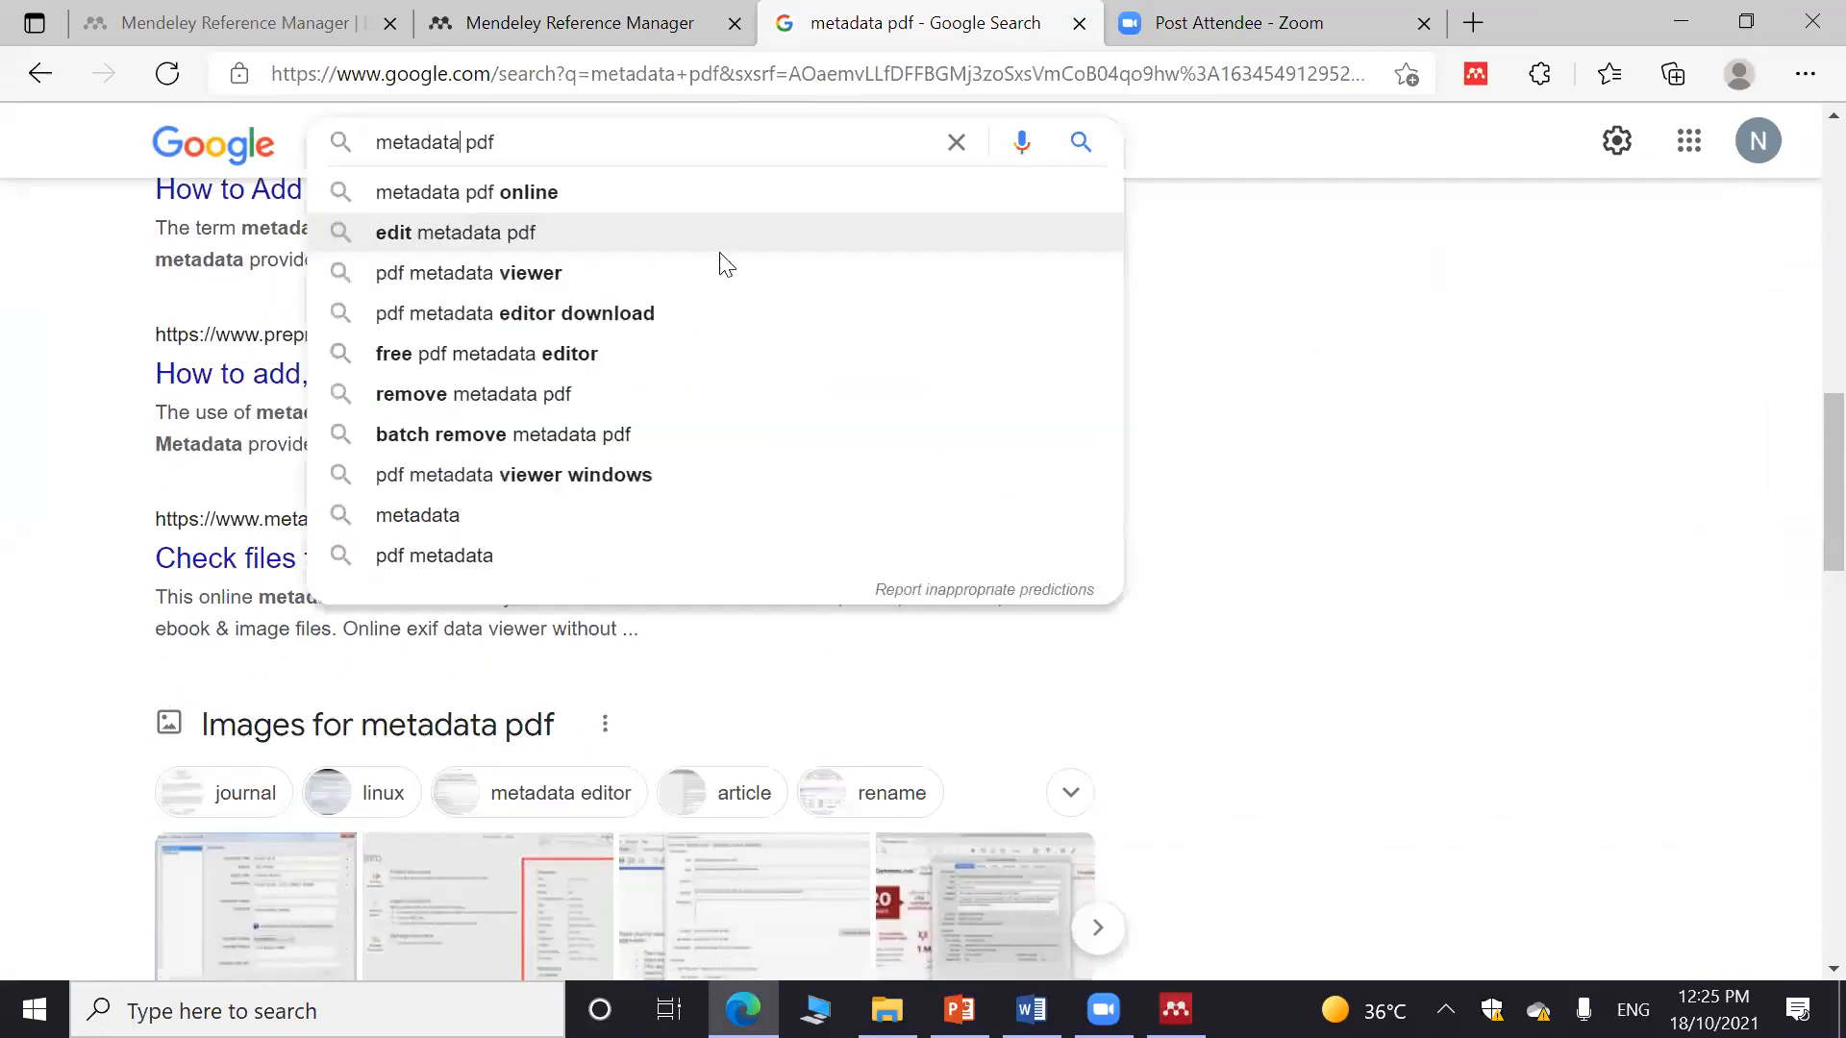
type("research")
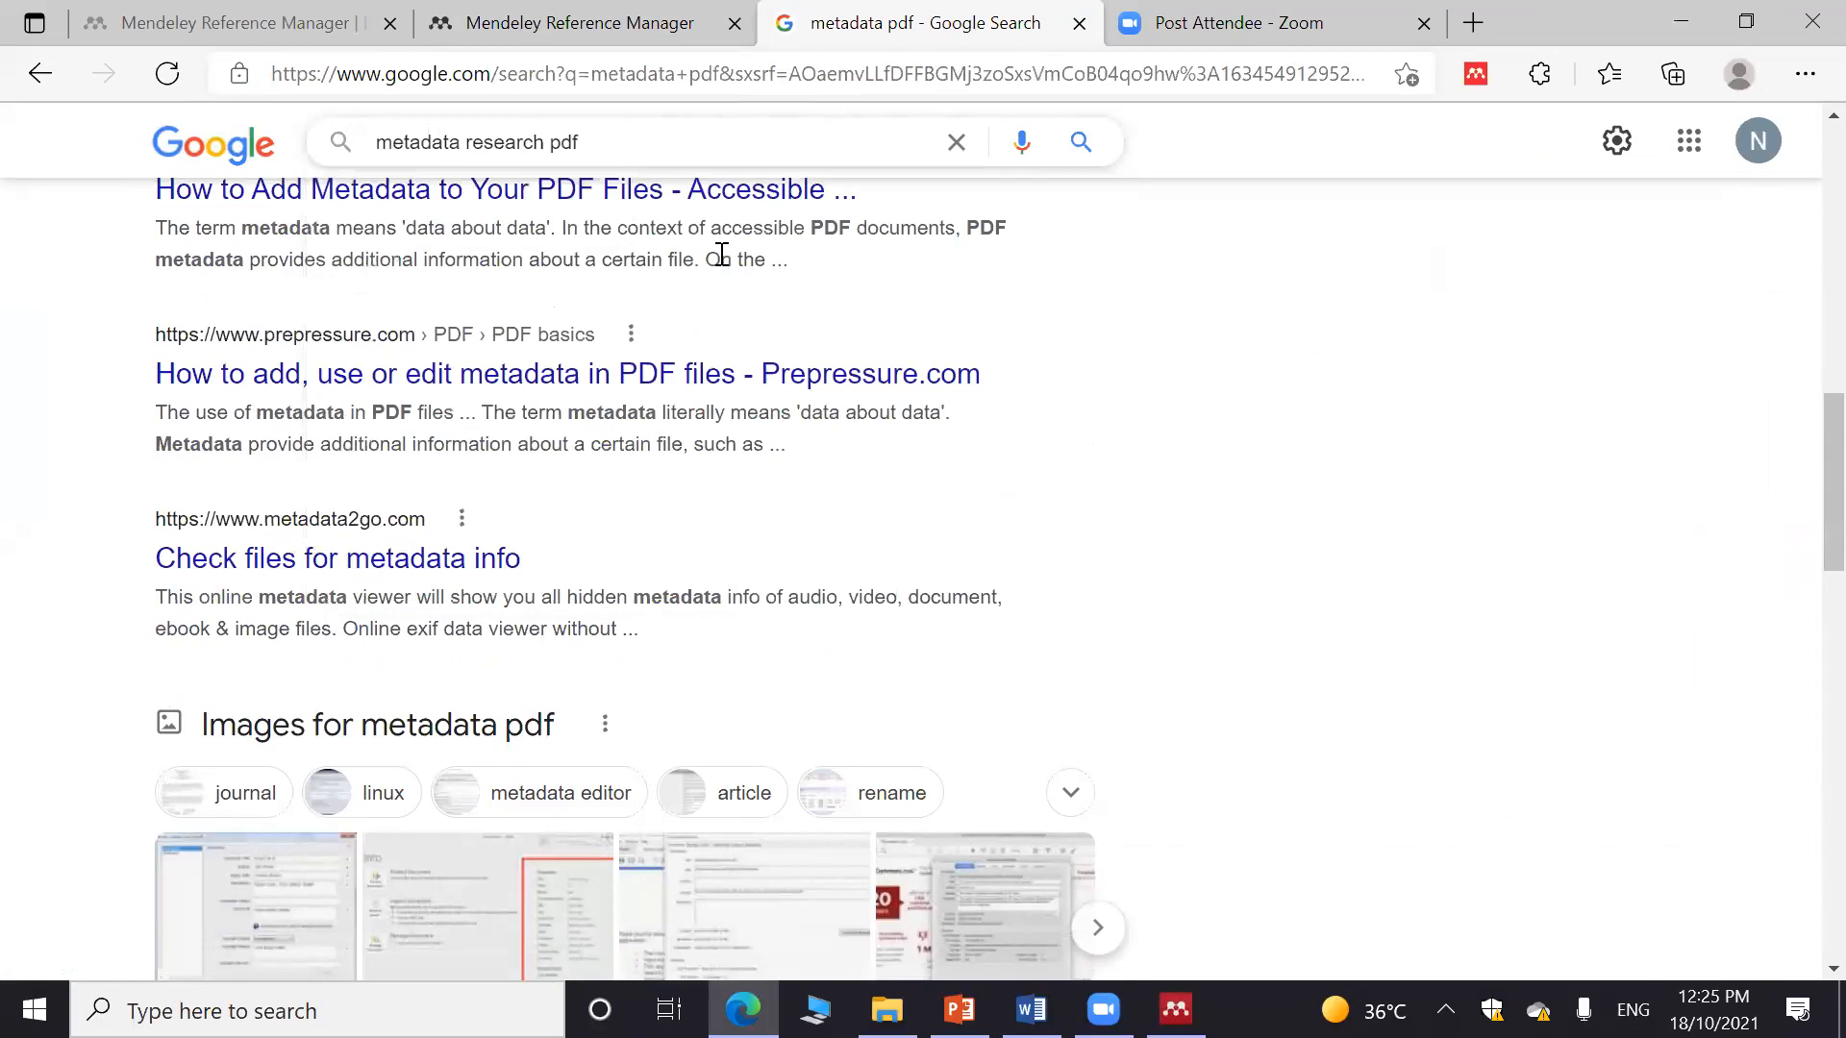
key("Return")
scroll(404, 510, "down", 1)
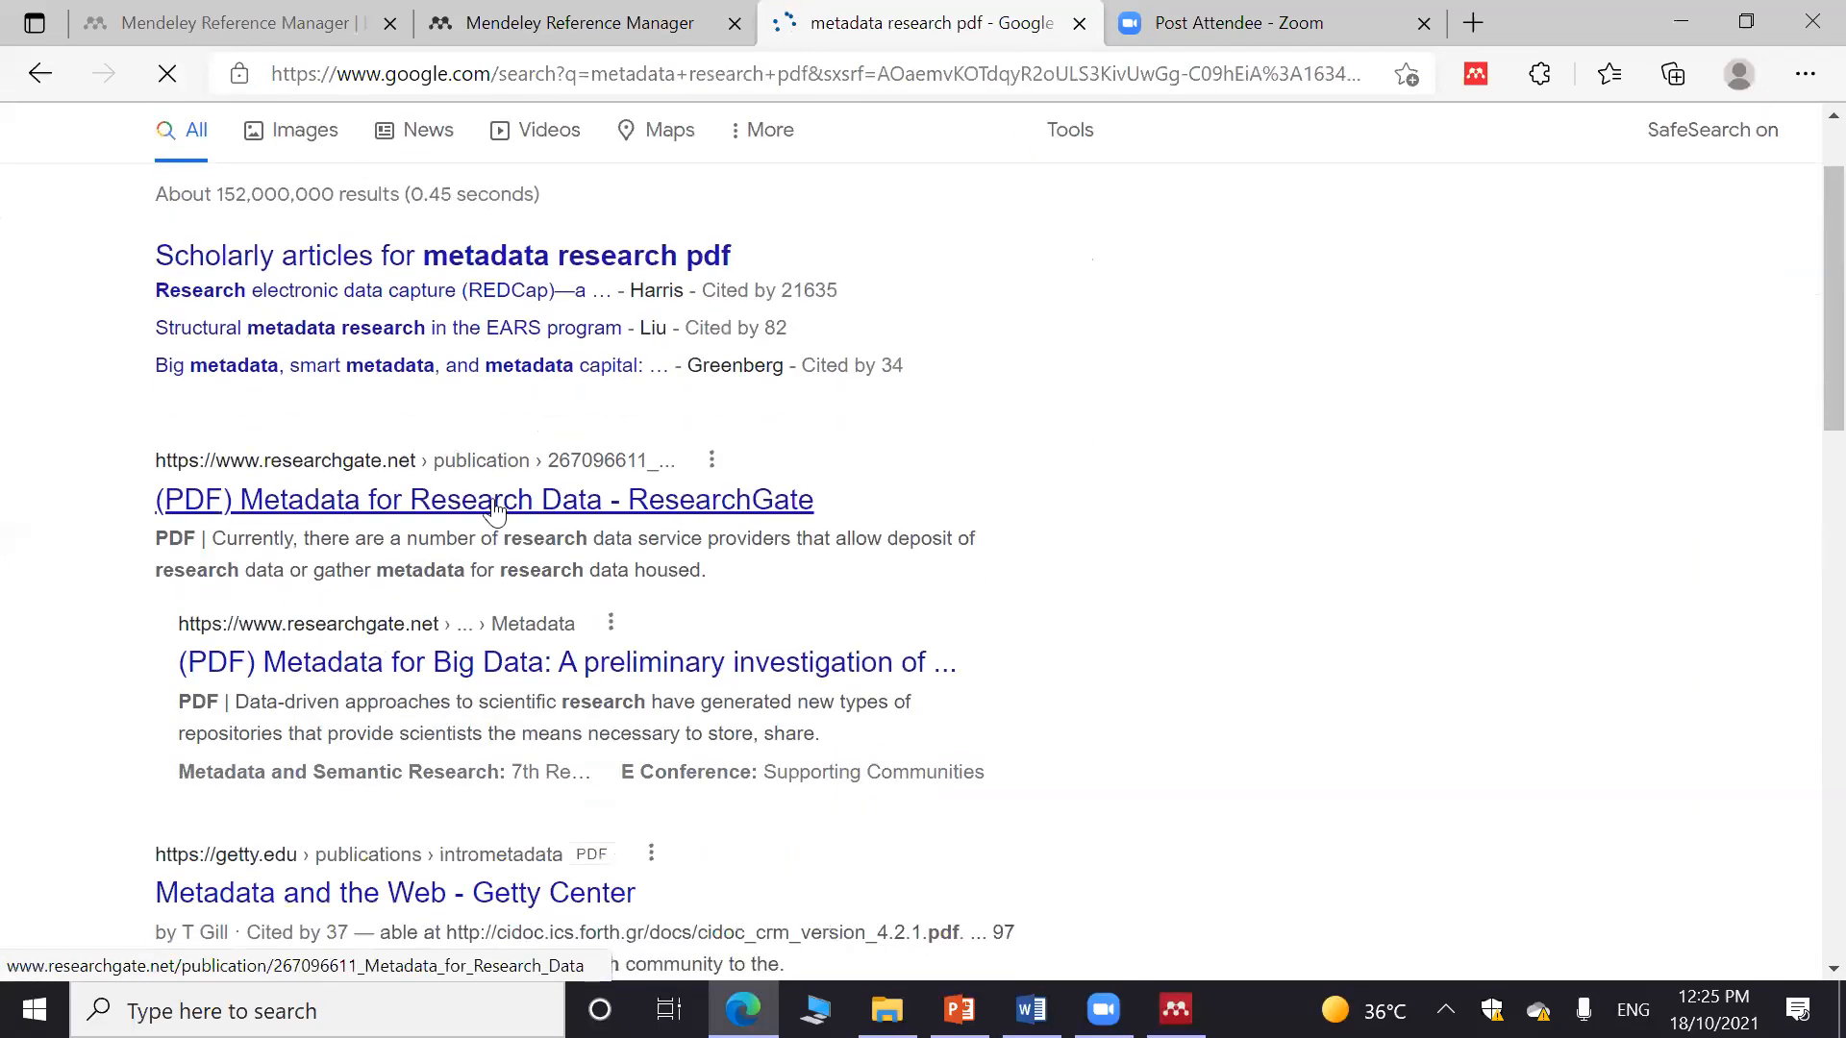
left_click(442, 673)
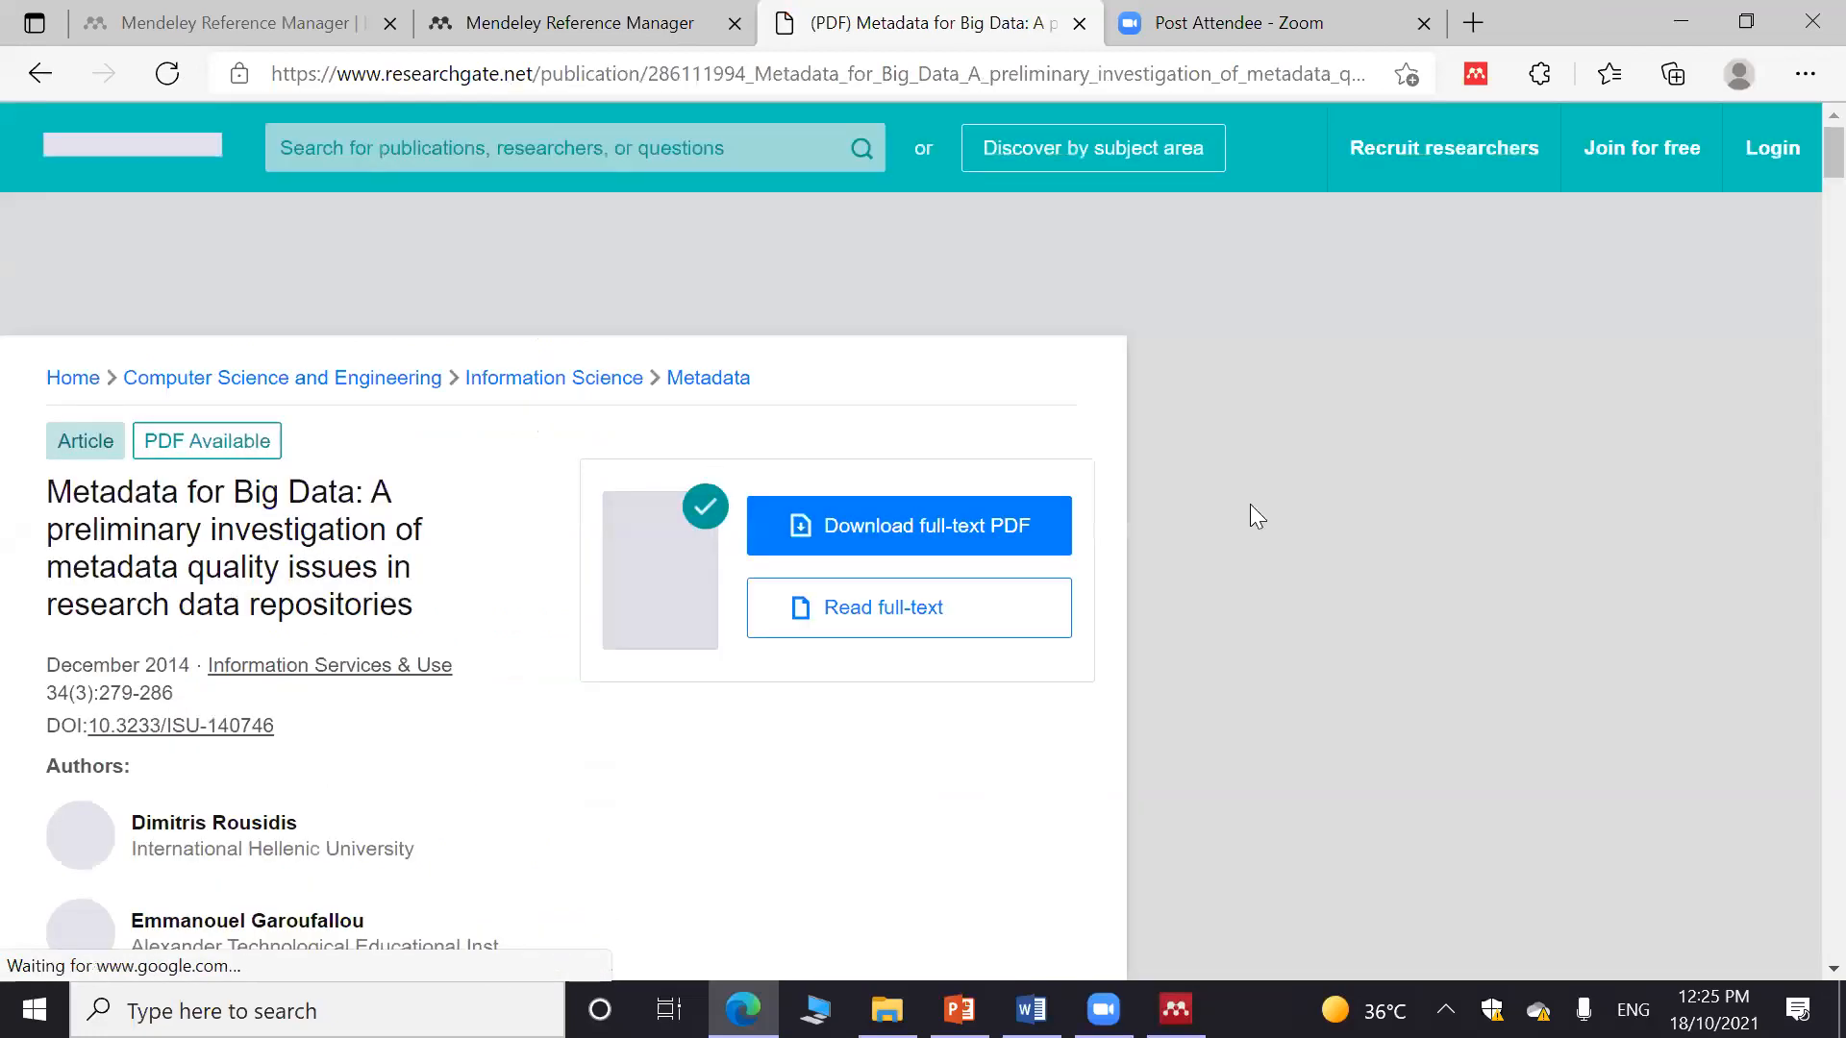
scroll(573, 404, "down", 5)
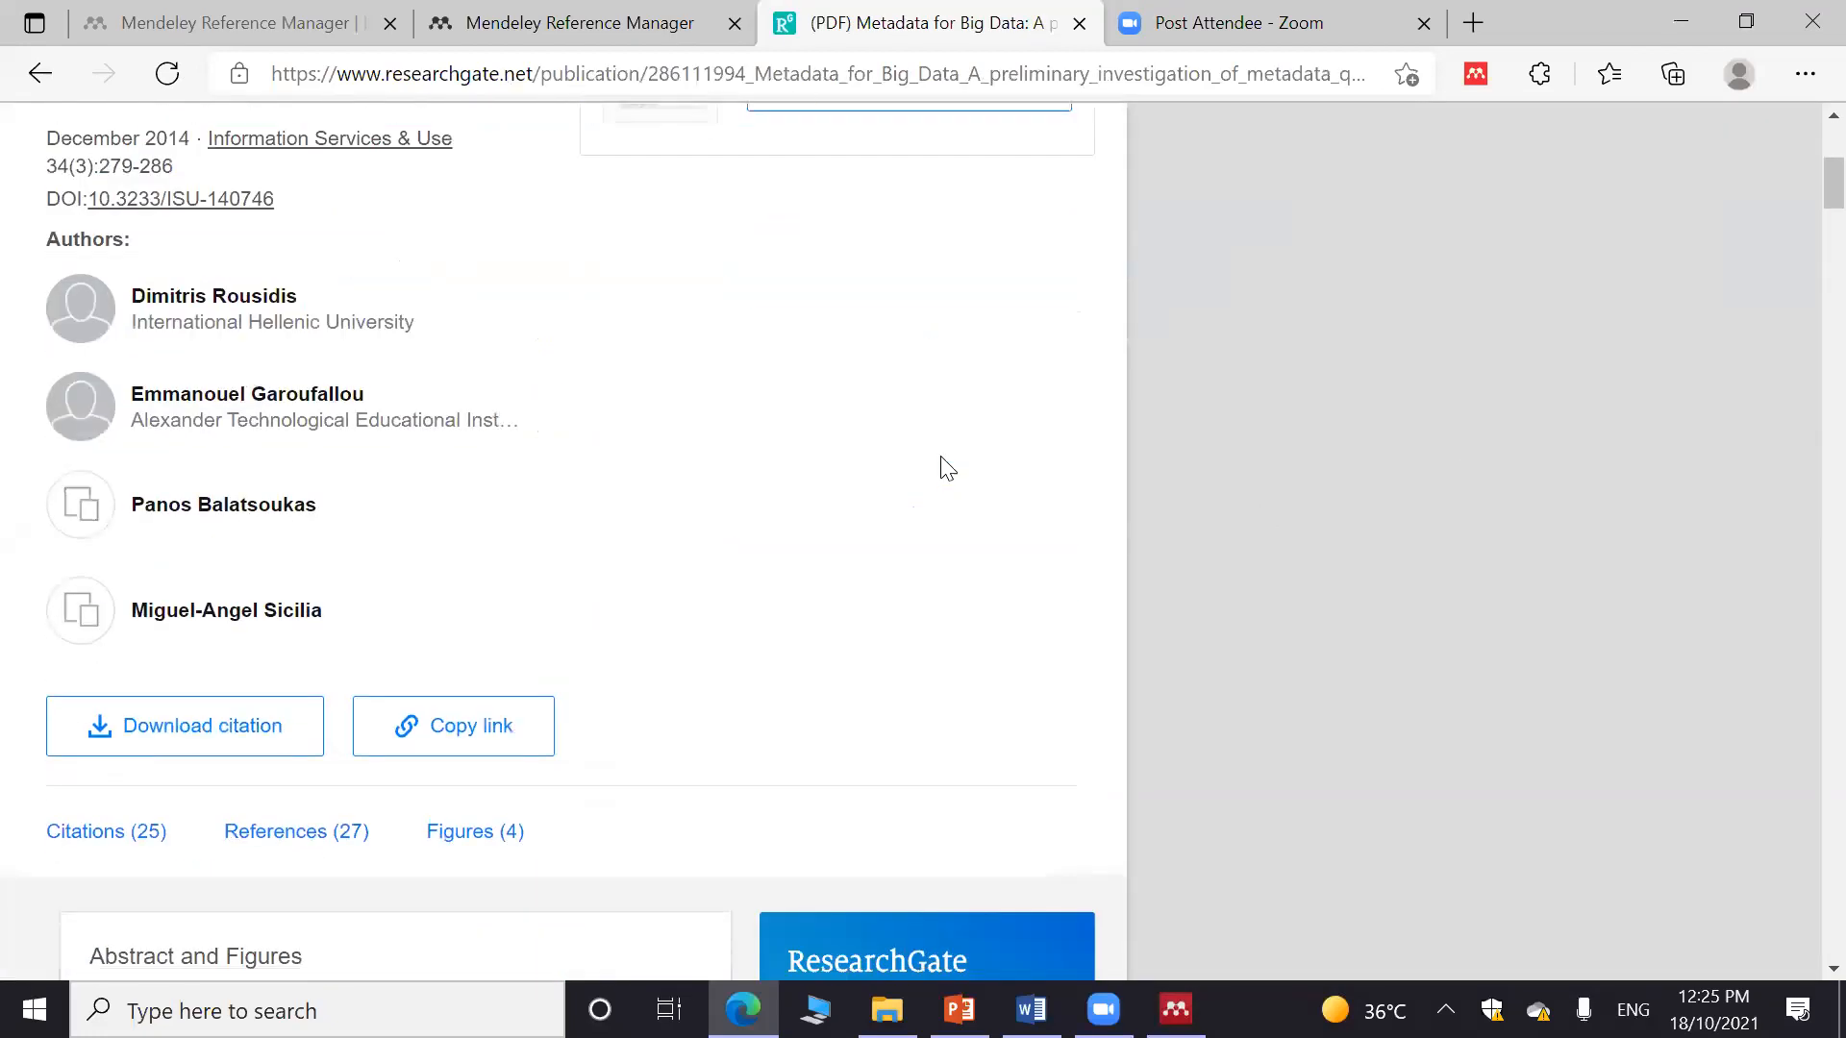
scroll(1010, 396, "up", 4)
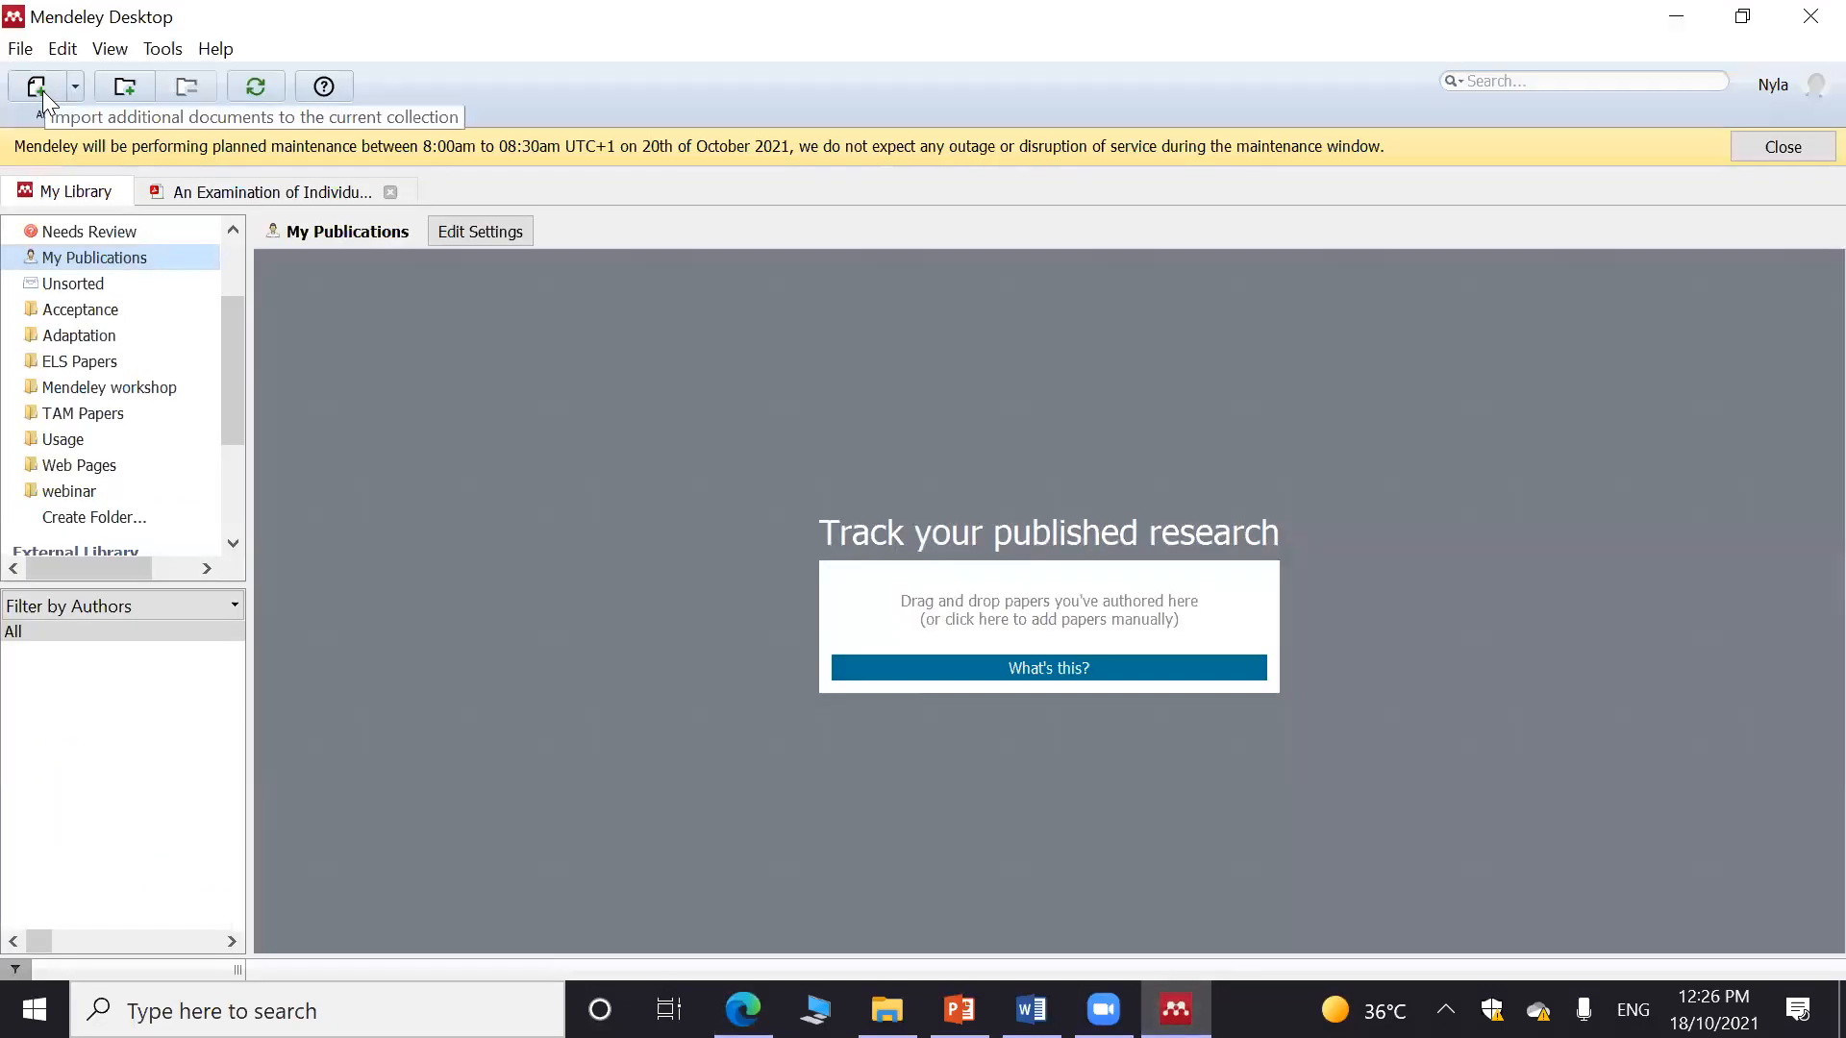
left_click(42, 91)
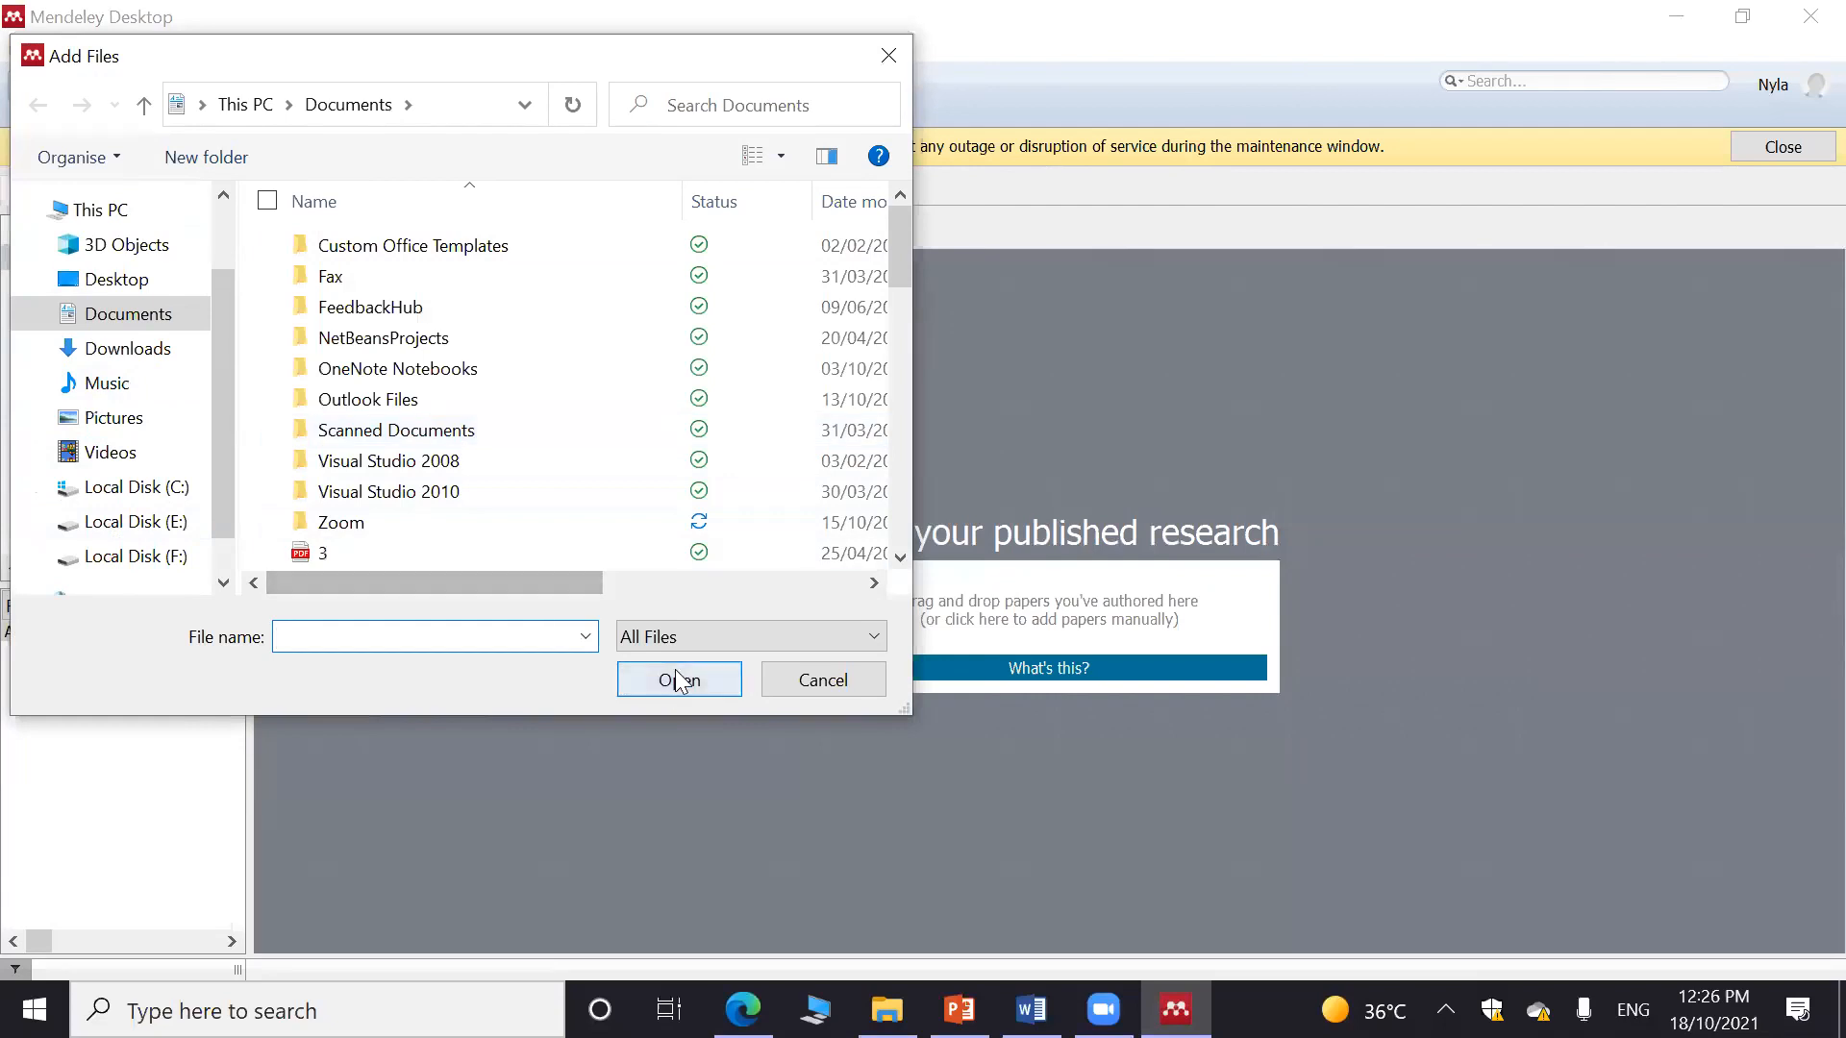
left_click(789, 679)
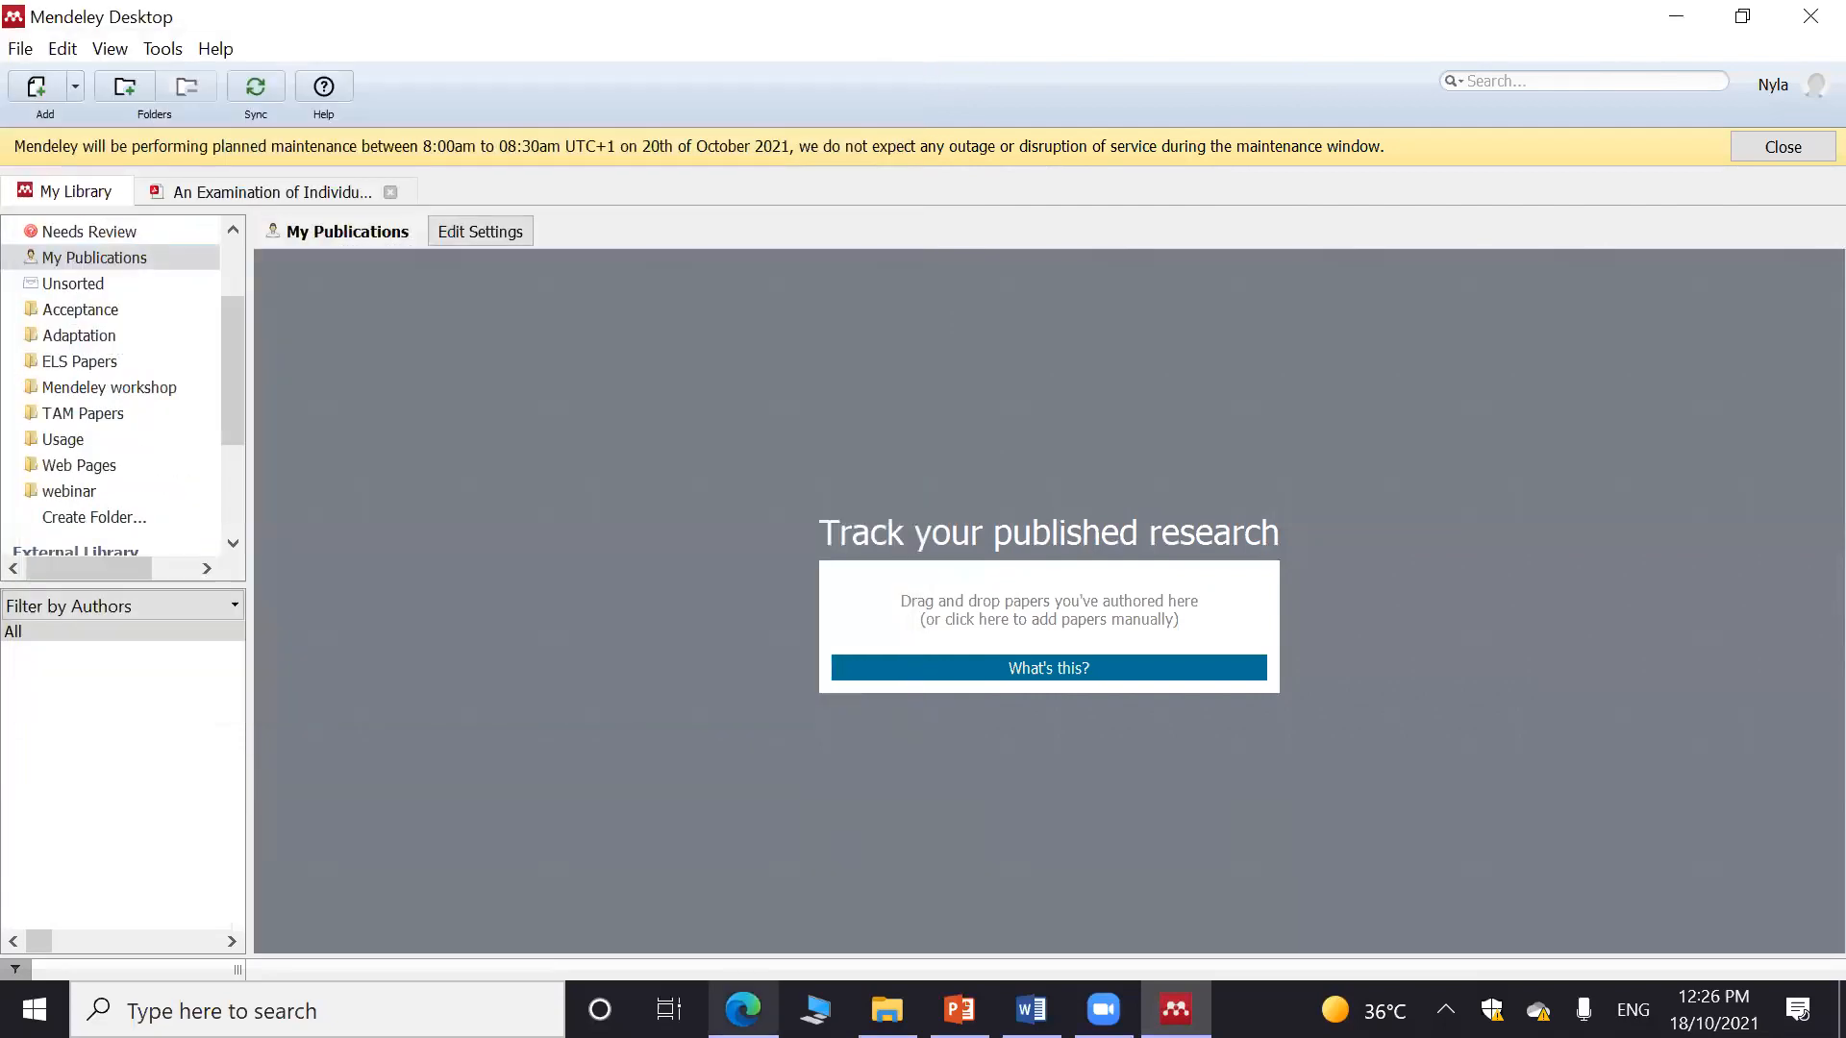
left_click(743, 1010)
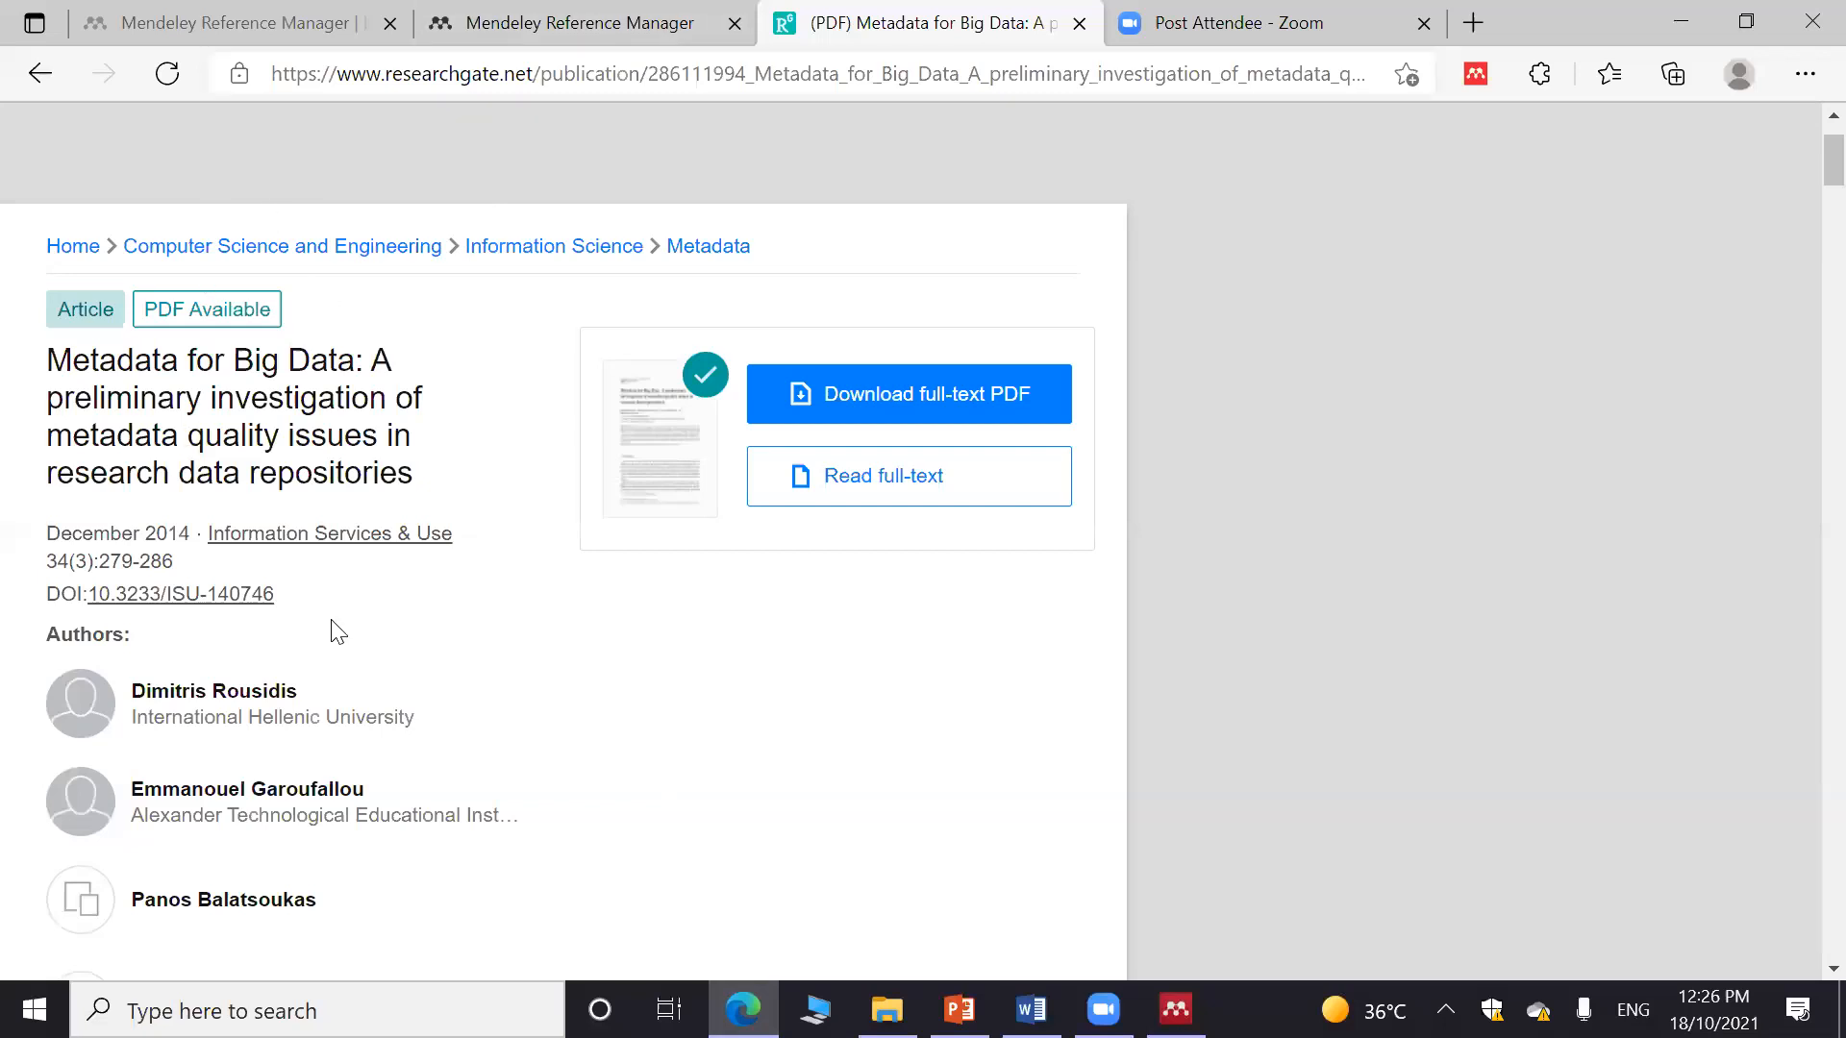
Add the "Metadata for Big Data" journal article with PDF to the Mendeley library using the Web Importer
left_click(1483, 80)
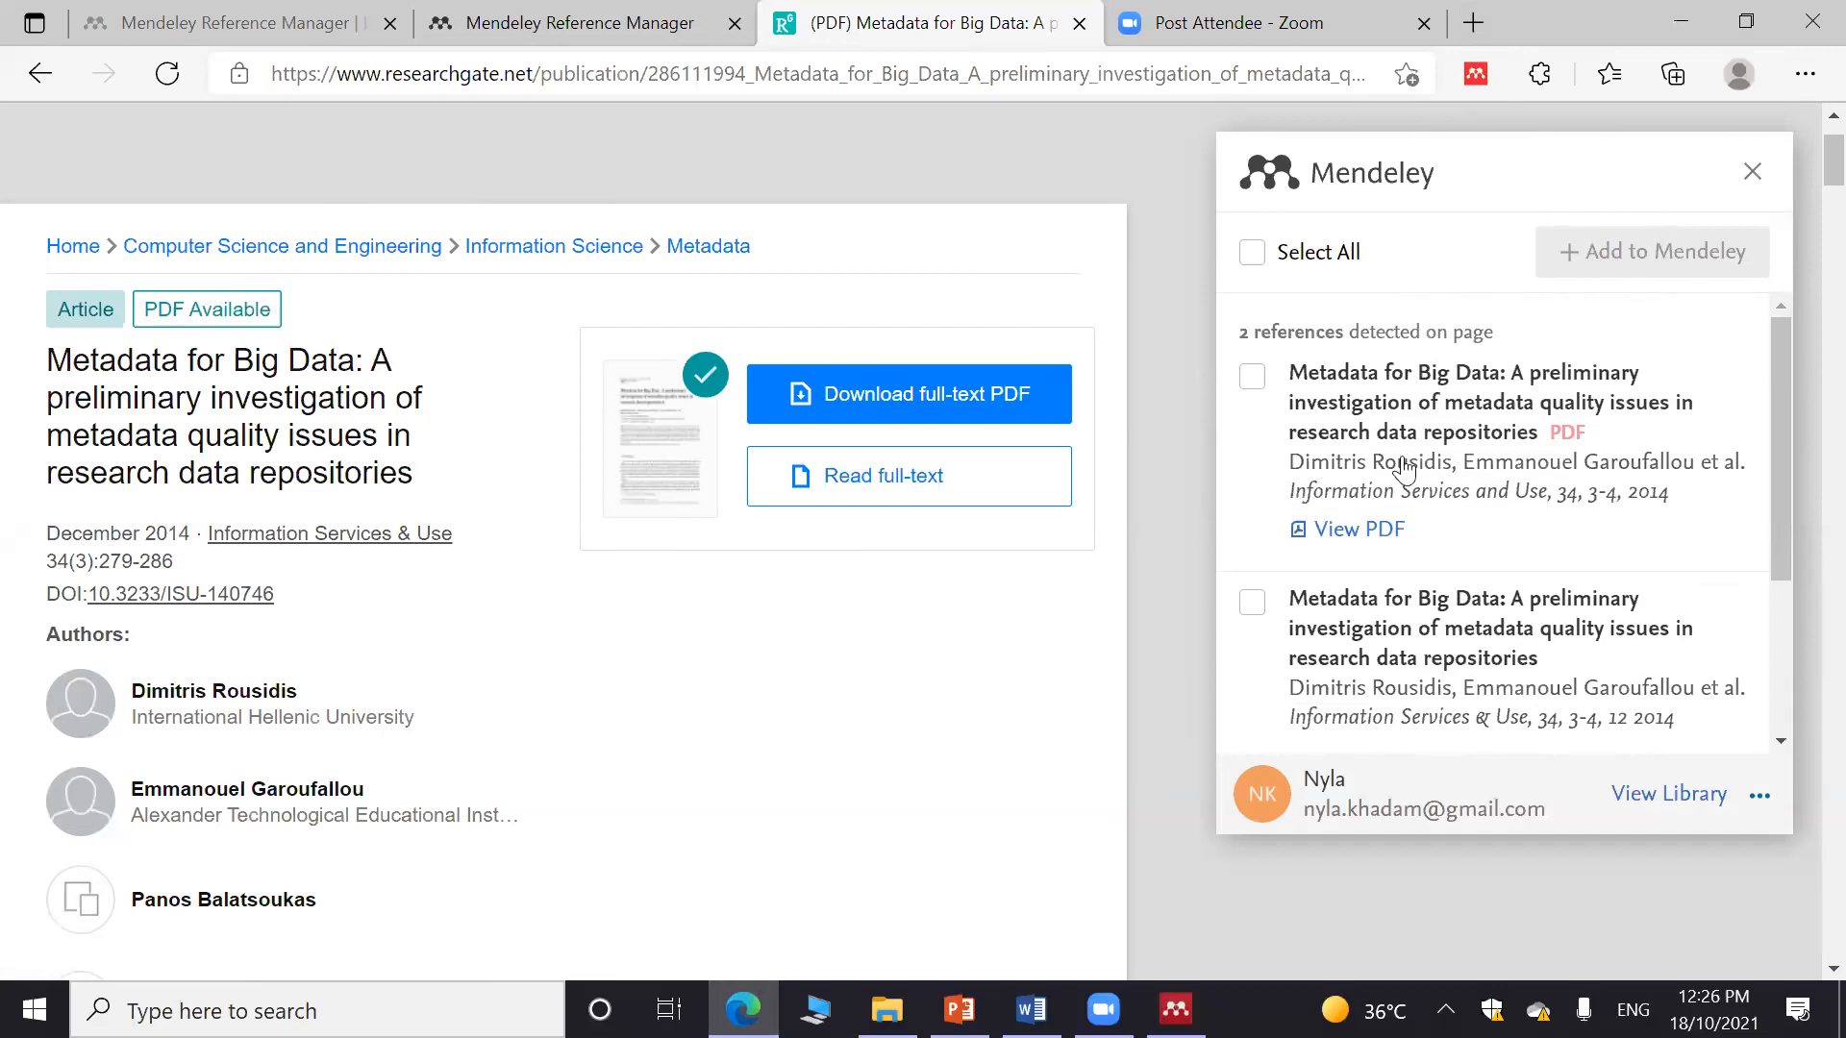
left_click(1447, 430)
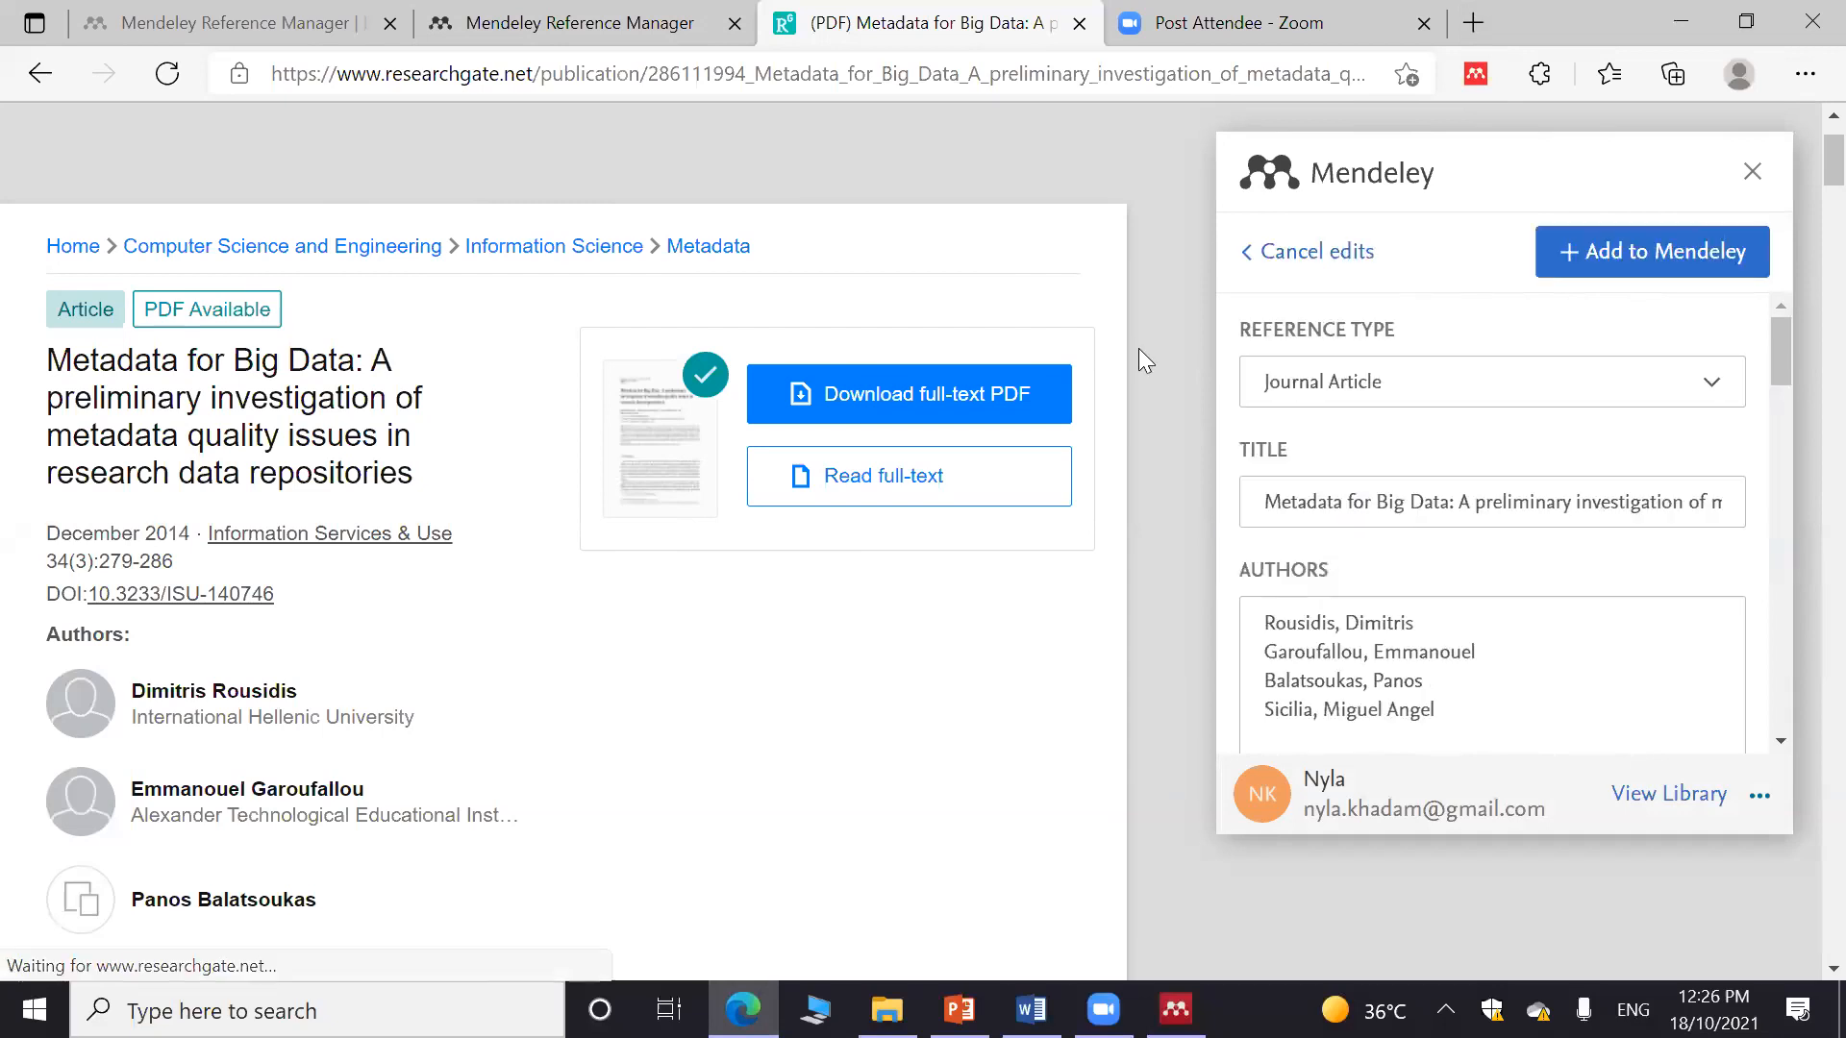
left_click(1607, 269)
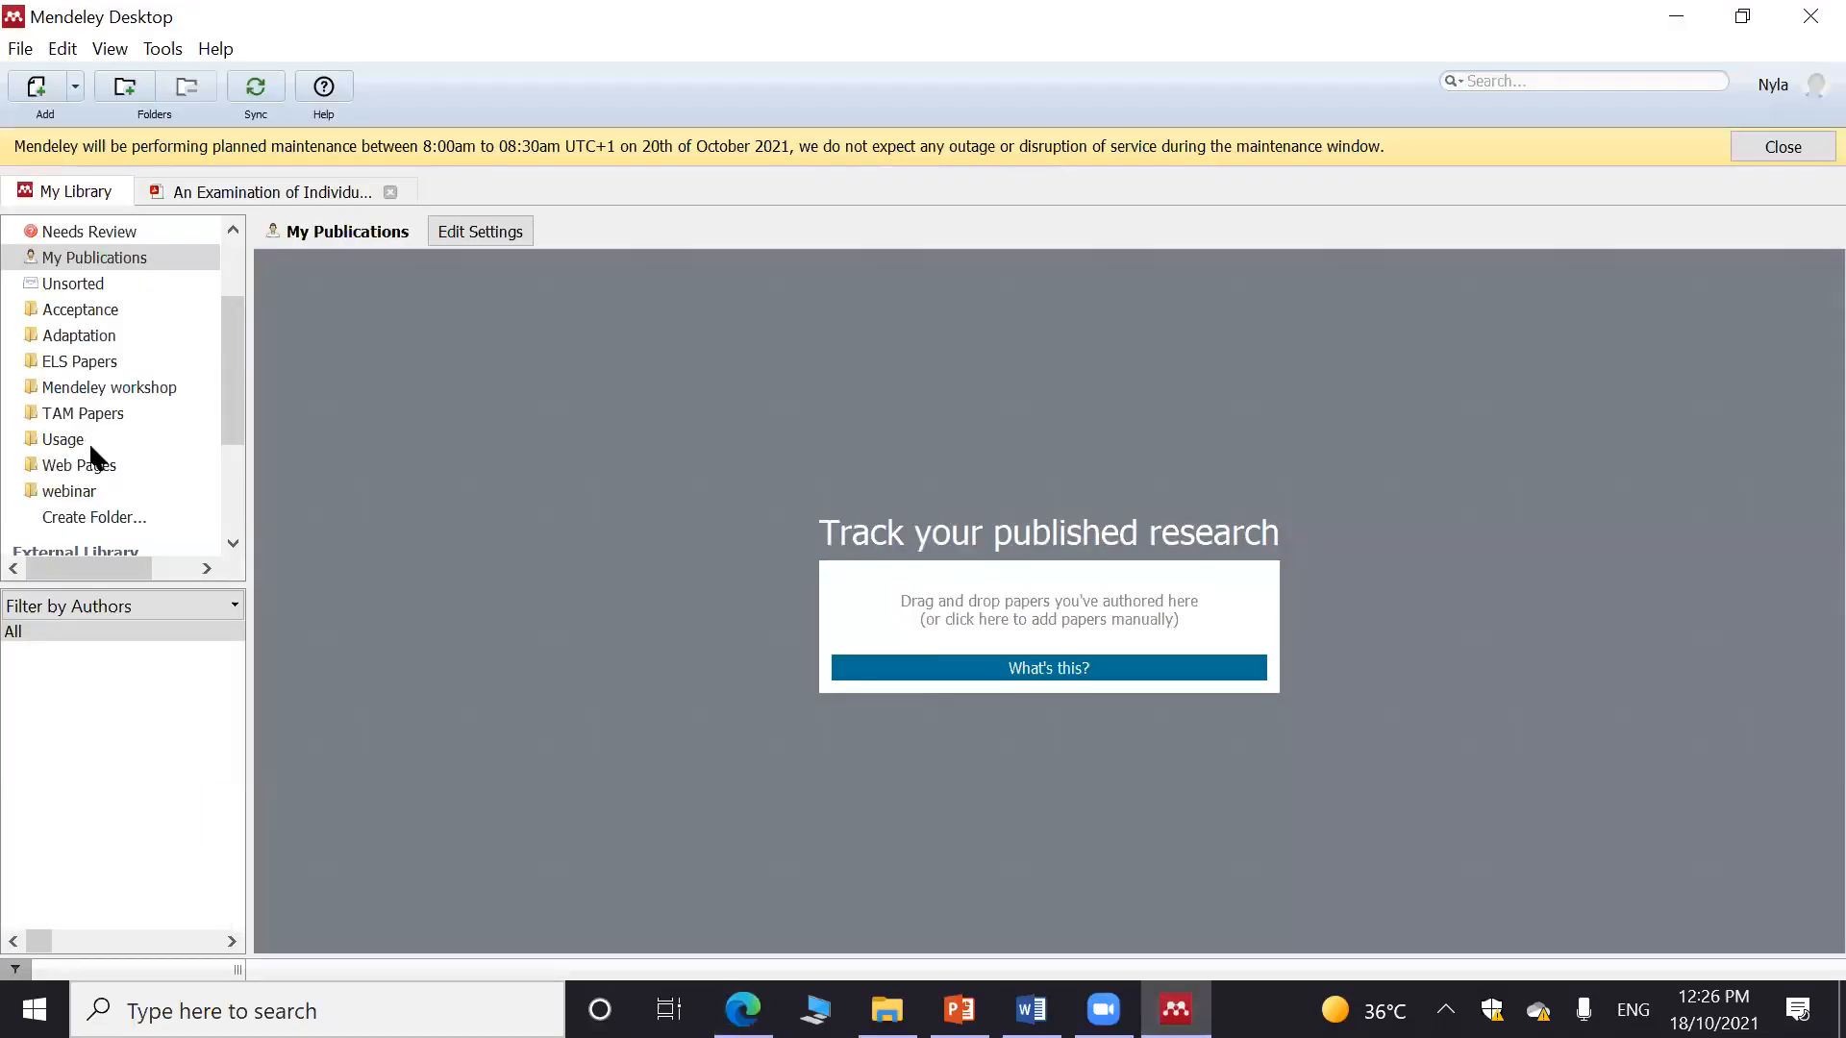
Switch to Mendeley Desktop, dismiss the maintenance notice, sync the library and select the "Metadata for Big Data" article in Recently Added
left_click(90, 490)
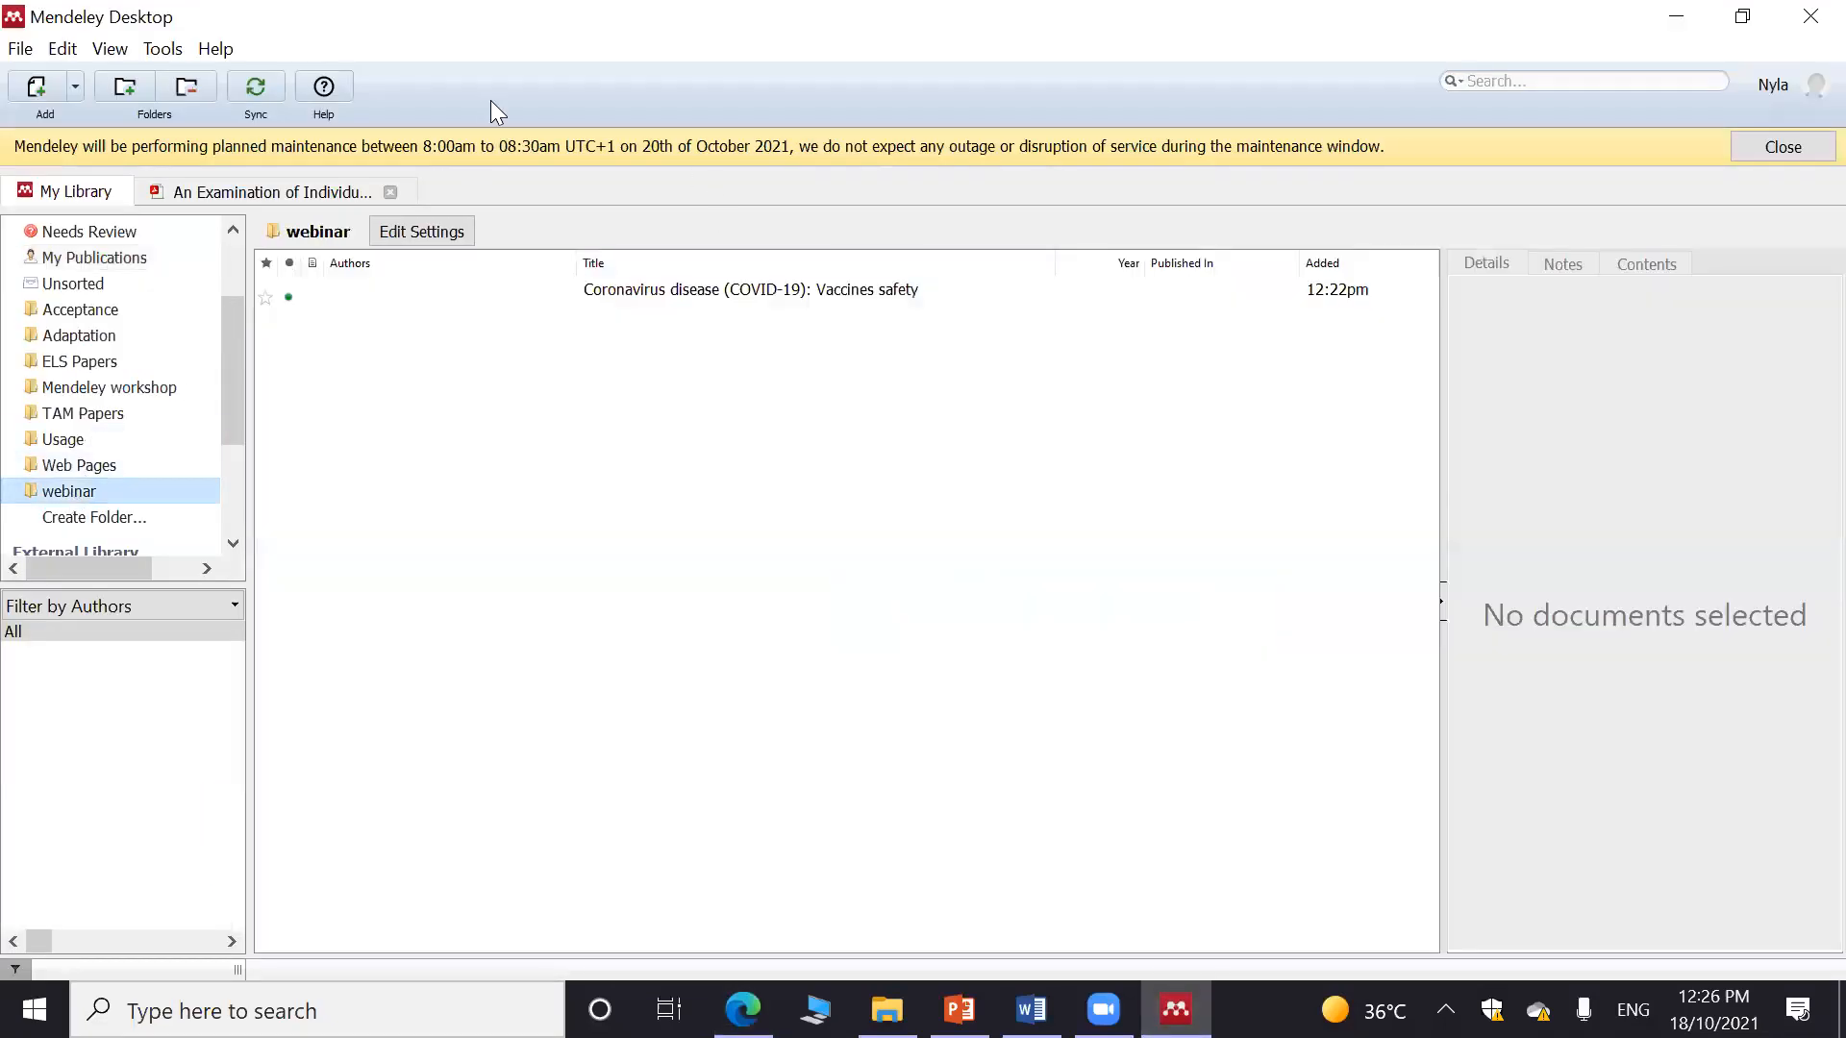
left_click(259, 81)
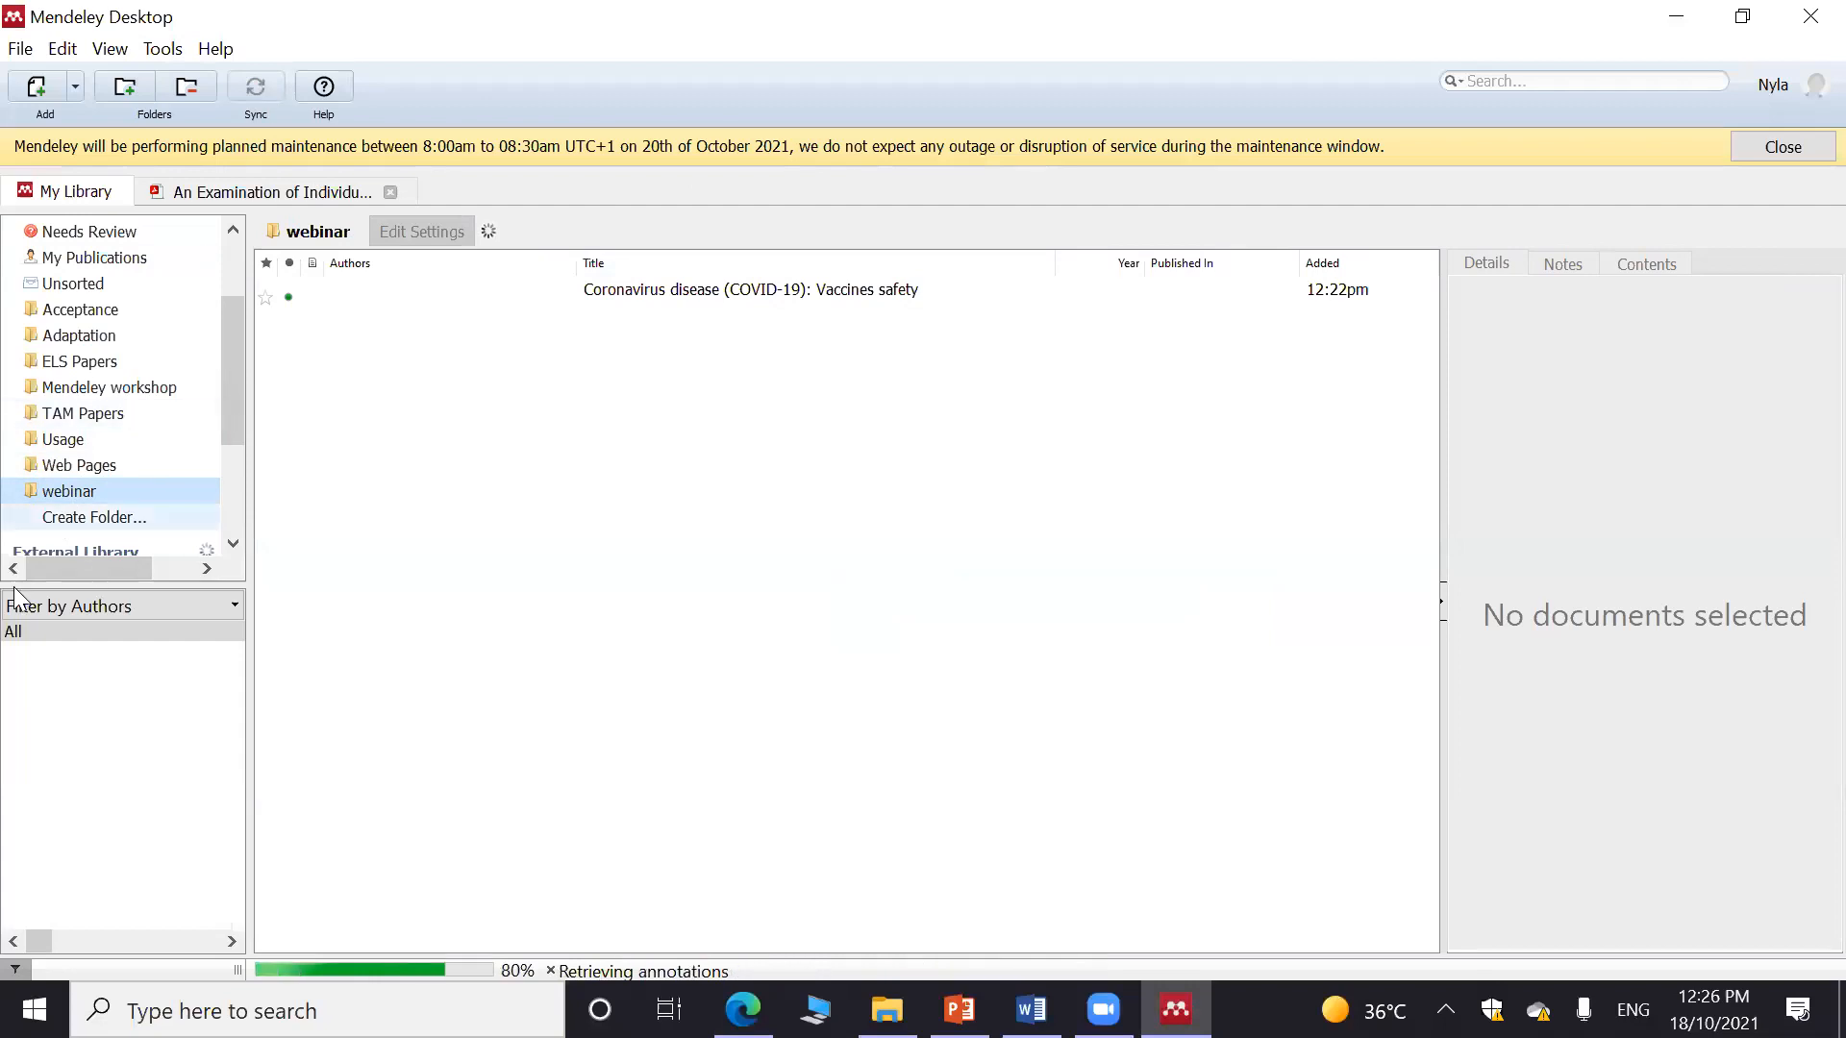
left_click(1736, 158)
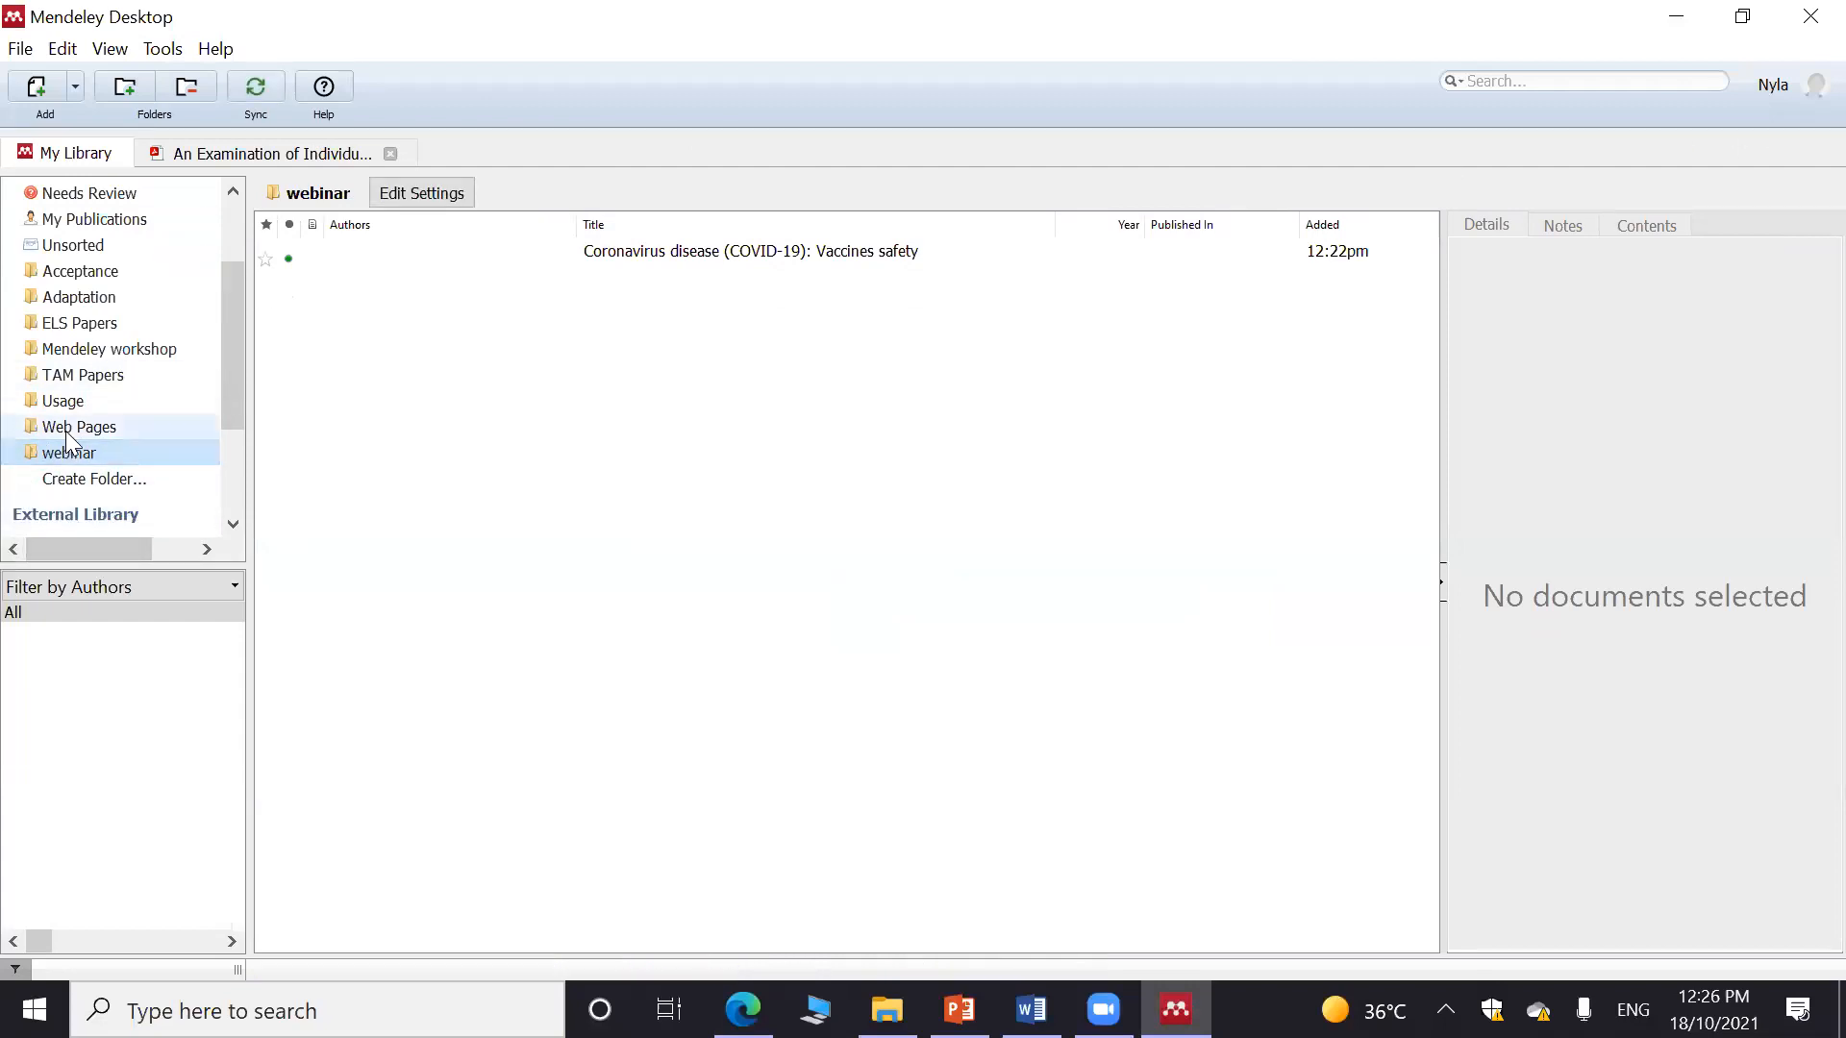
scroll(96, 428, "up", 2)
left_click(252, 87)
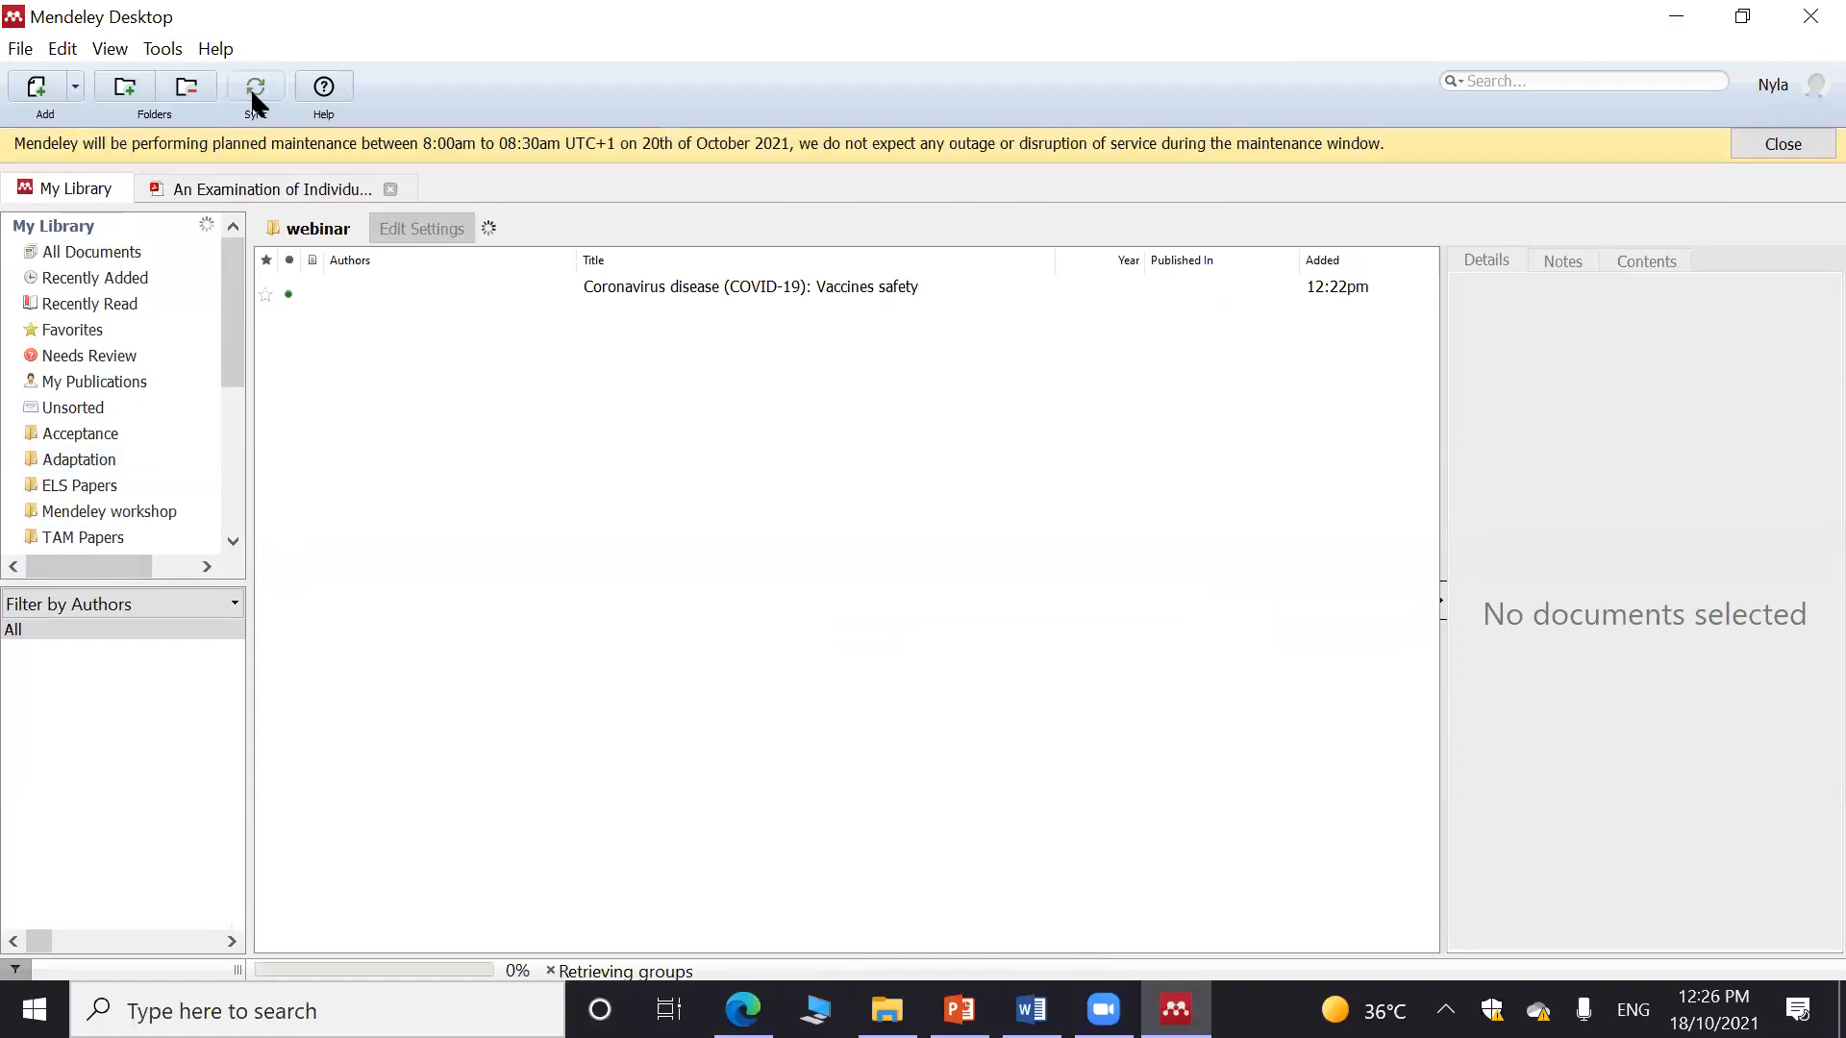
left_click(101, 280)
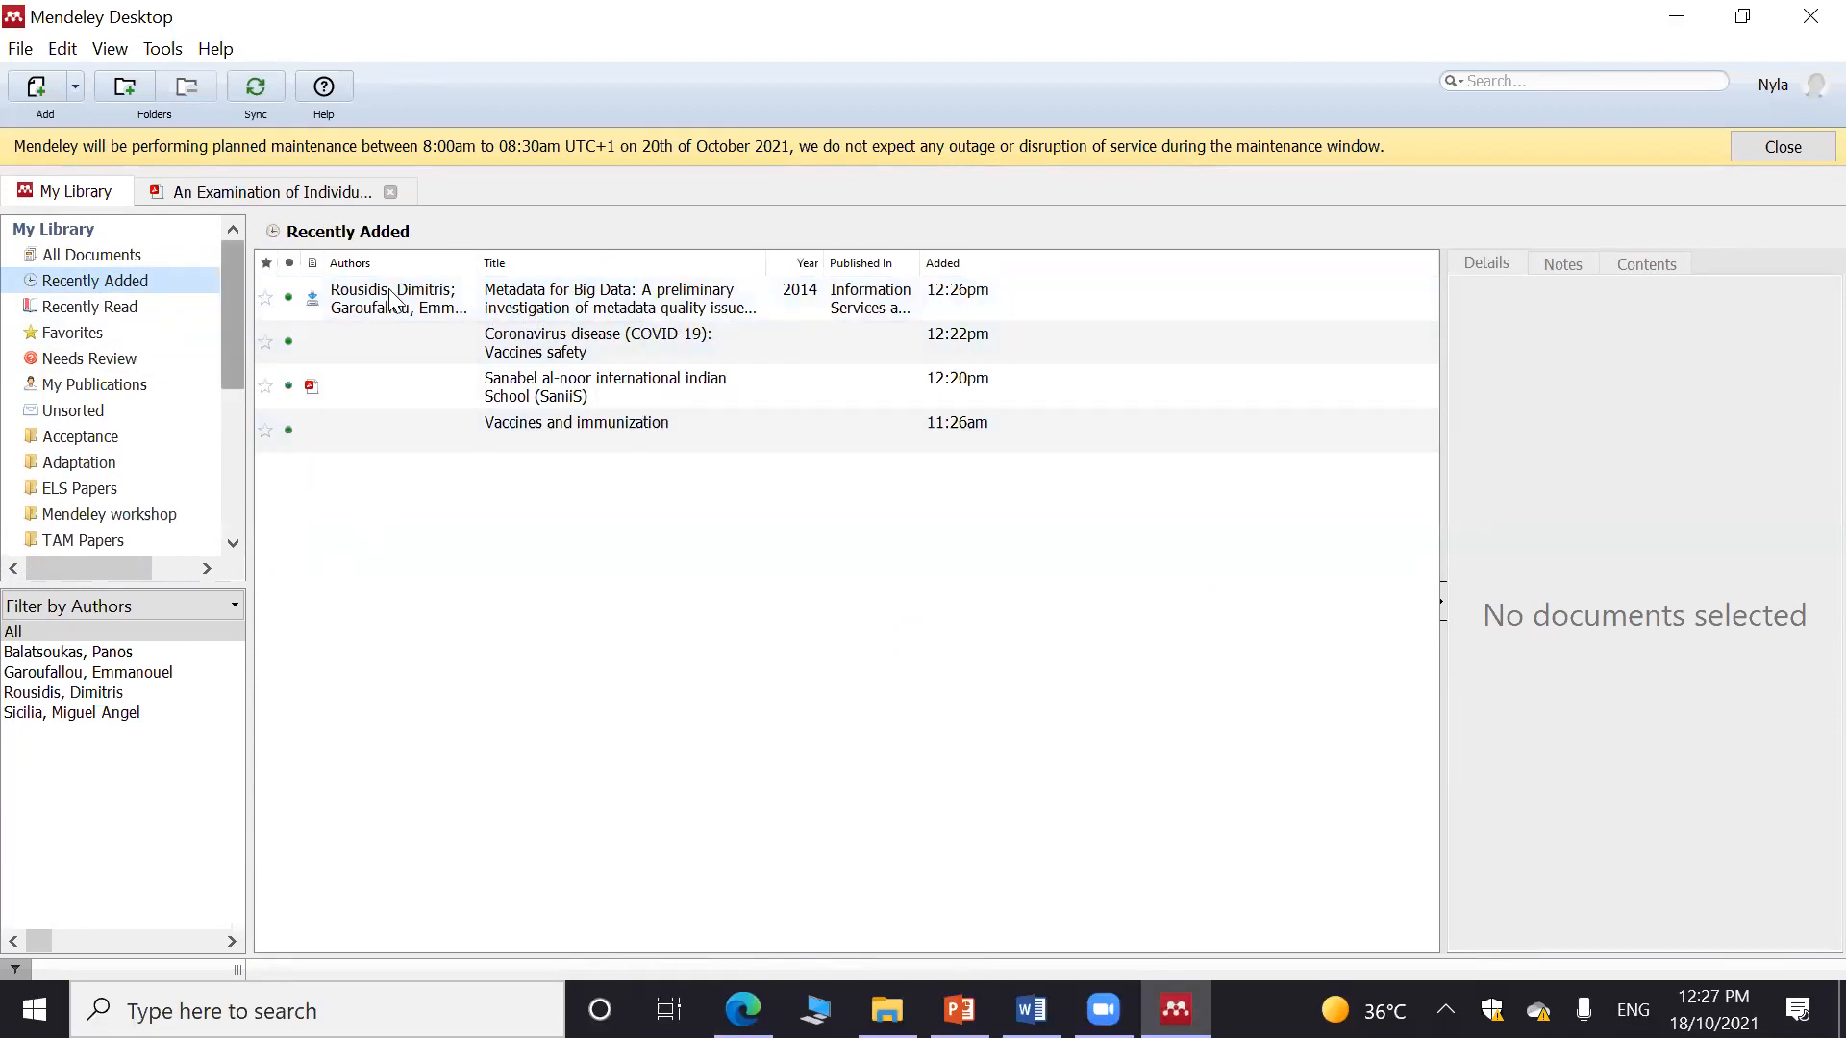
left_click(565, 308)
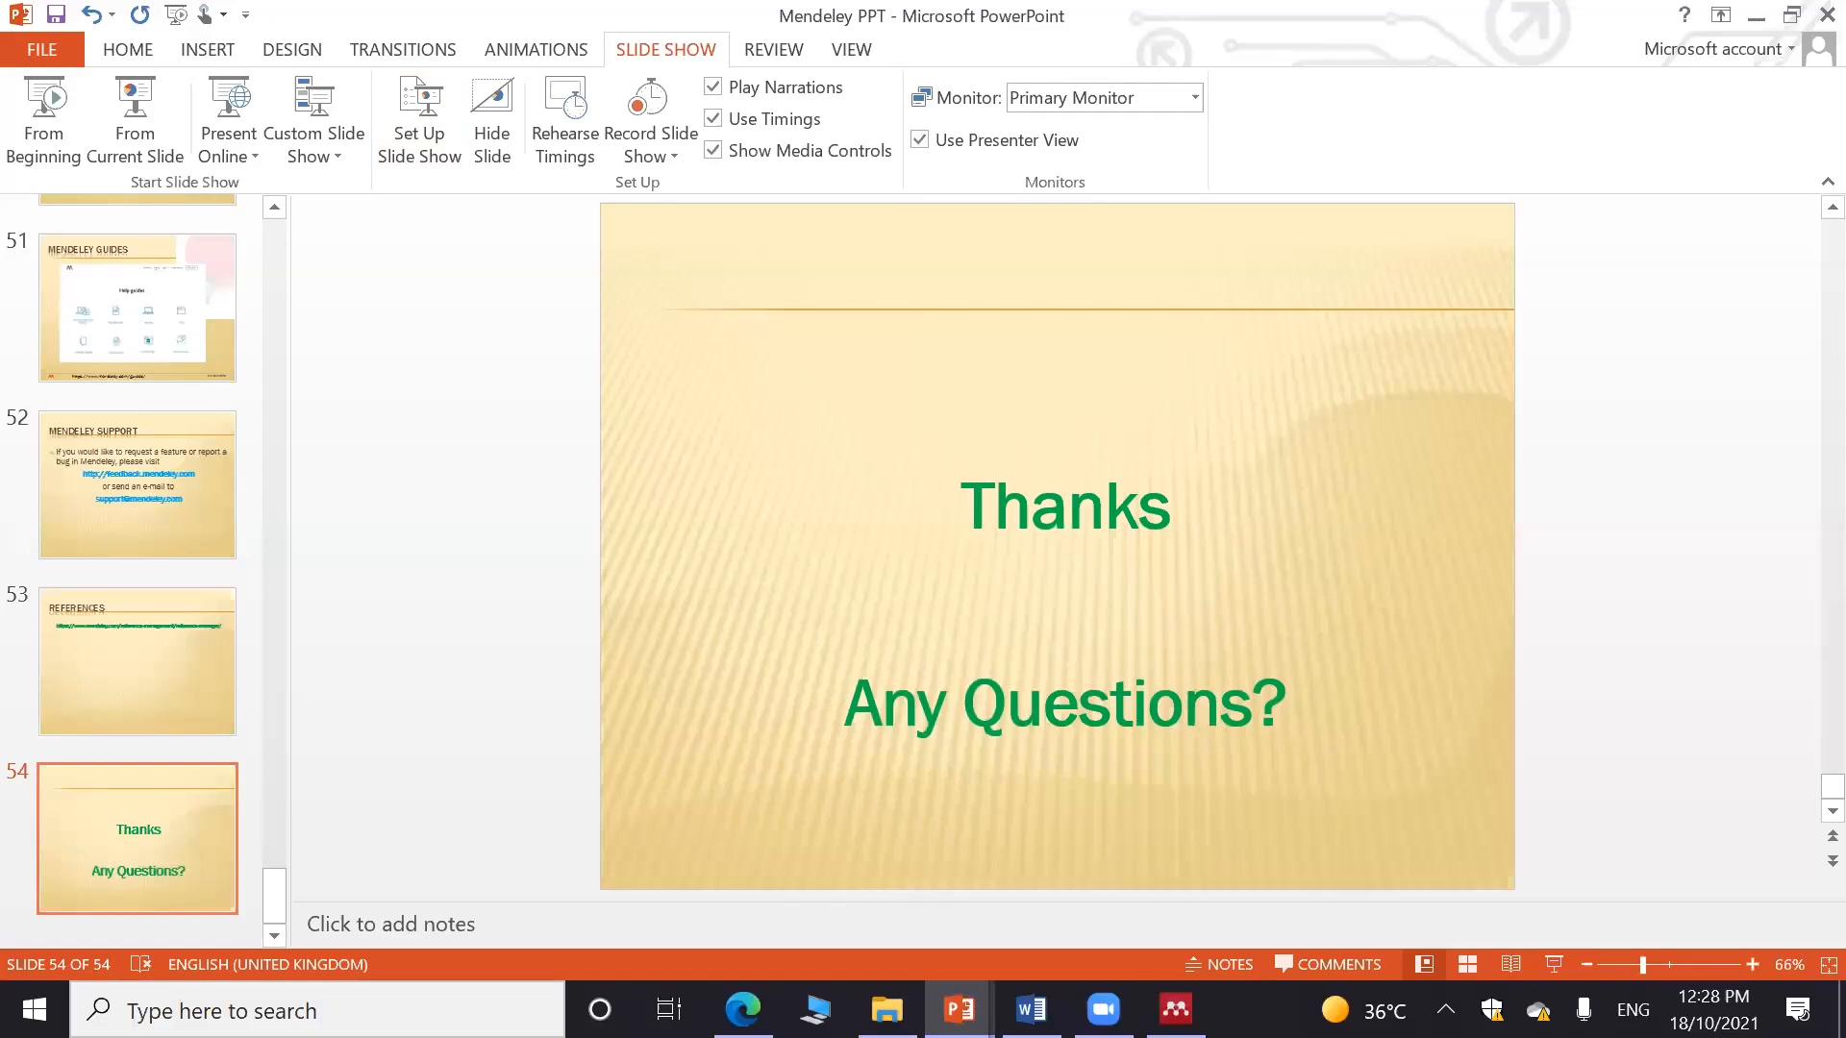
Switch to the Mendeley PPT presentation in PowerPoint and start its slide show from the first slide
key("F5")
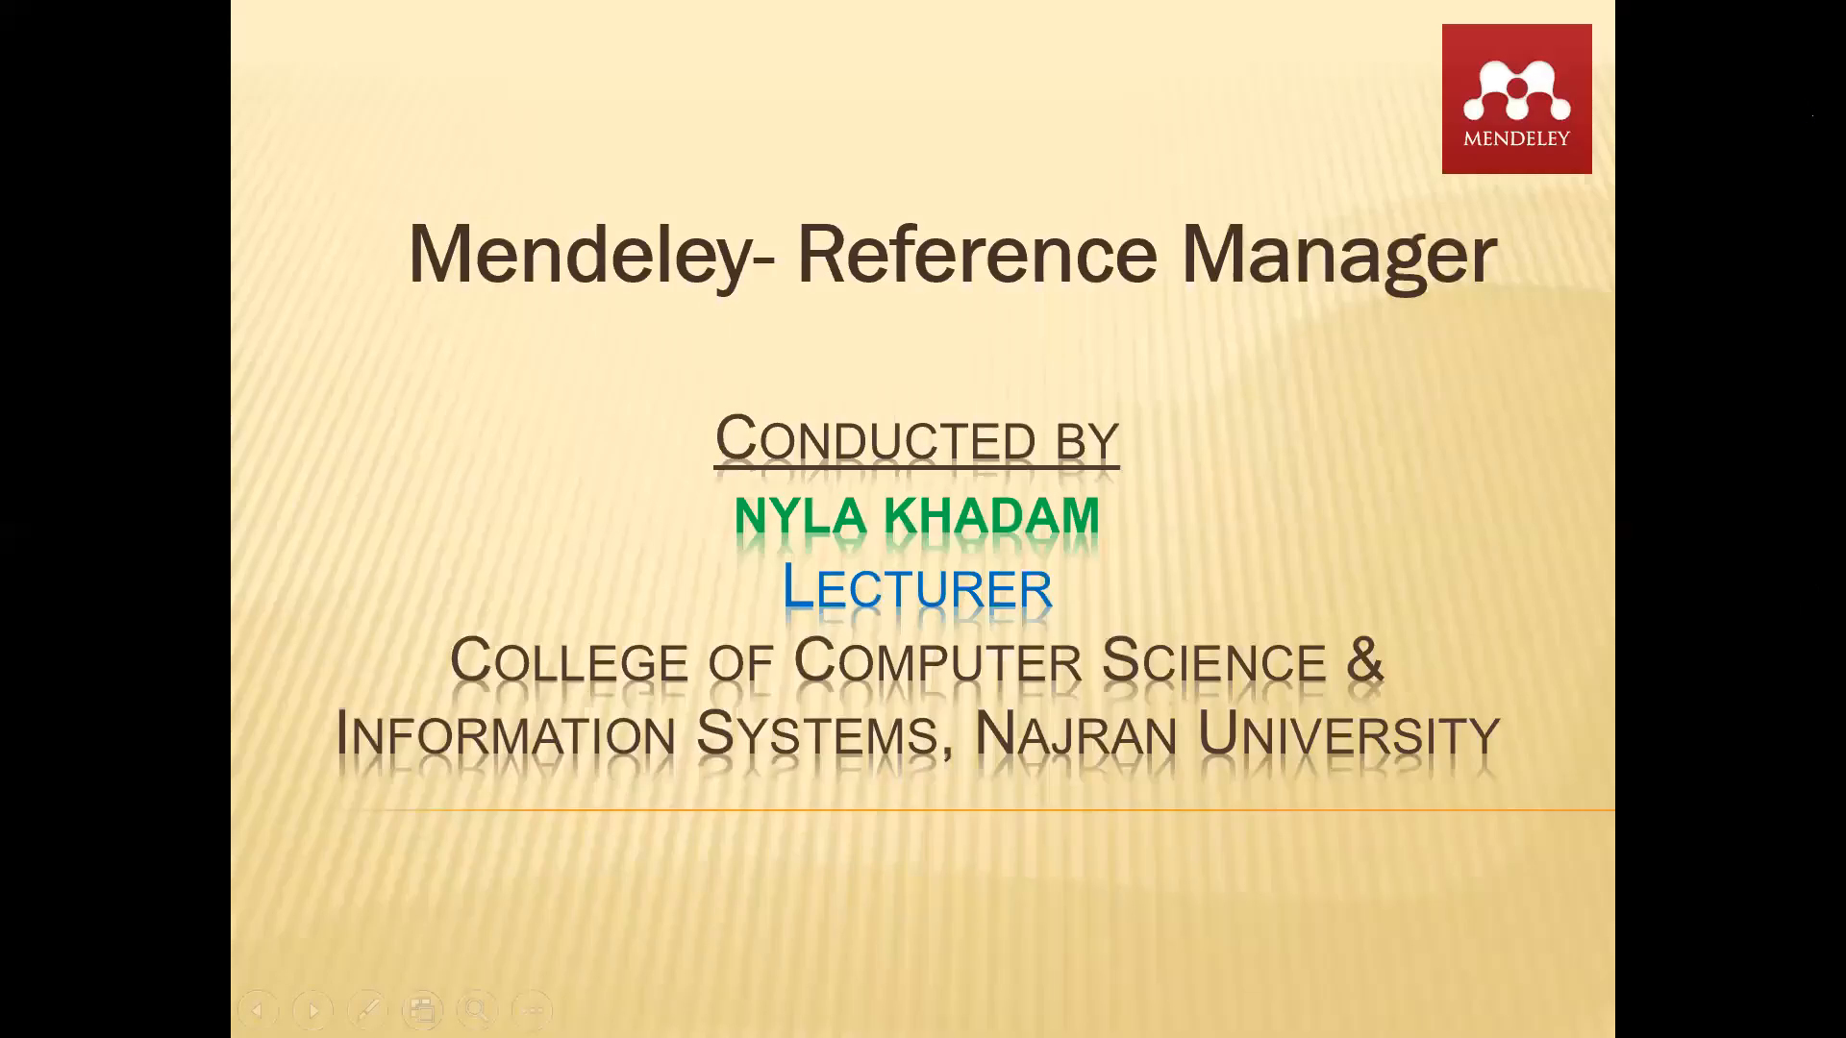